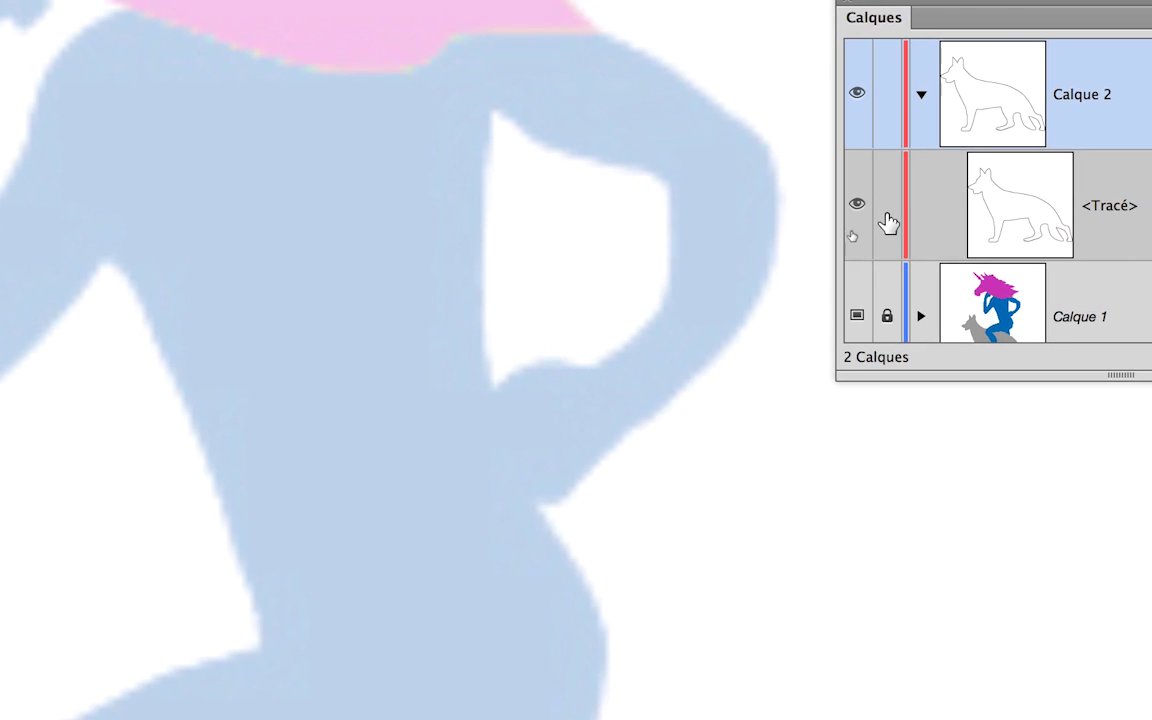
# Step: Lock the traced dog outline path in layer Calque 2
pyautogui.click(889, 202)
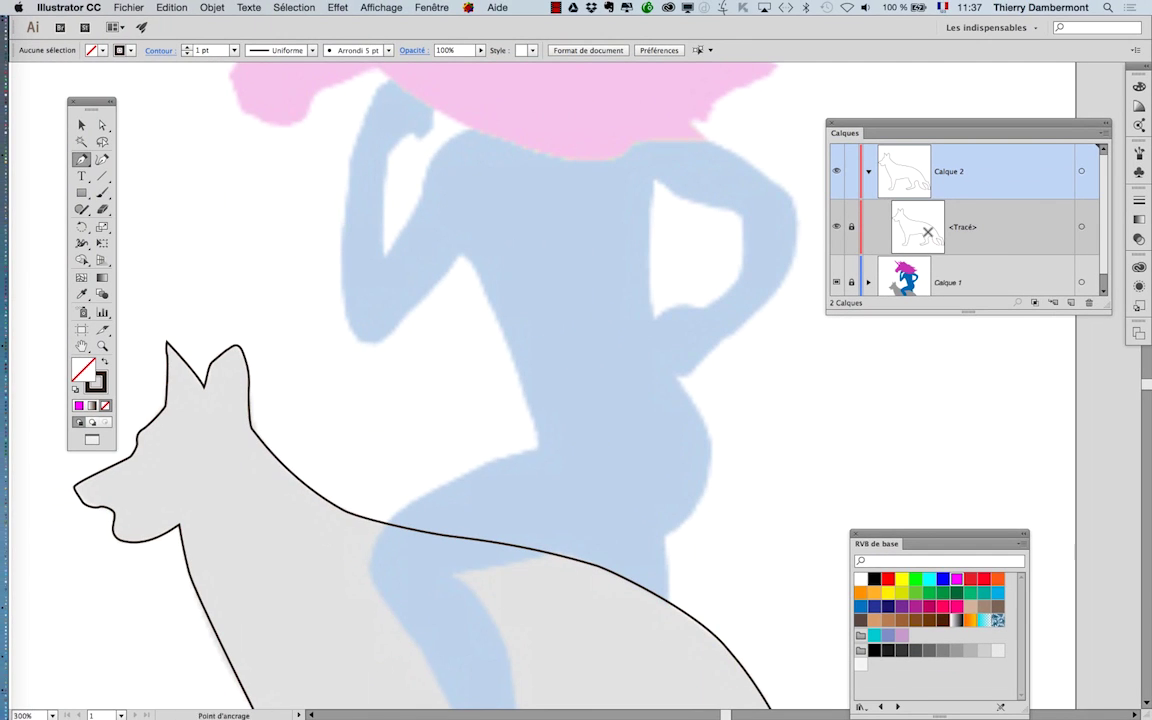
pyautogui.moveTo(658, 289); pyautogui.dragTo(647, 329)
pyautogui.moveTo(602, 500); pyautogui.dragTo(590, 214)
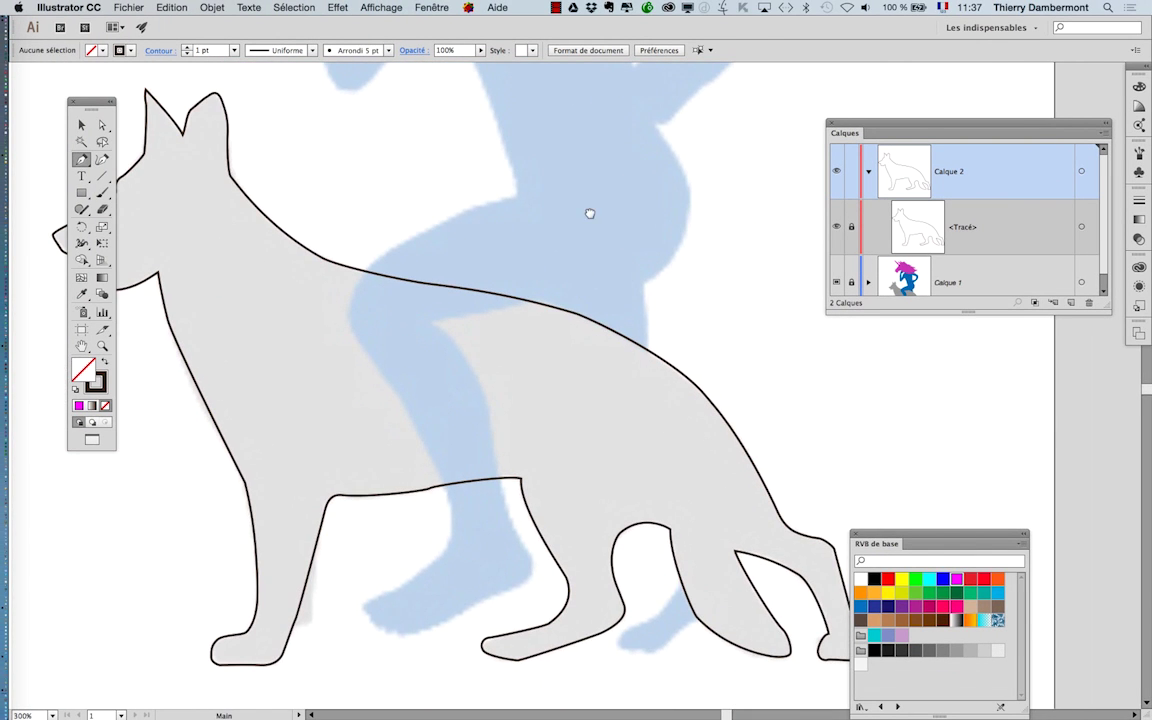
# Step: Start a Pen tool path at the blue figure's front toes, tracing over the instep and up the shin to the knee
pyautogui.click(376, 597)
pyautogui.moveTo(430, 566); pyautogui.dragTo(414, 583)
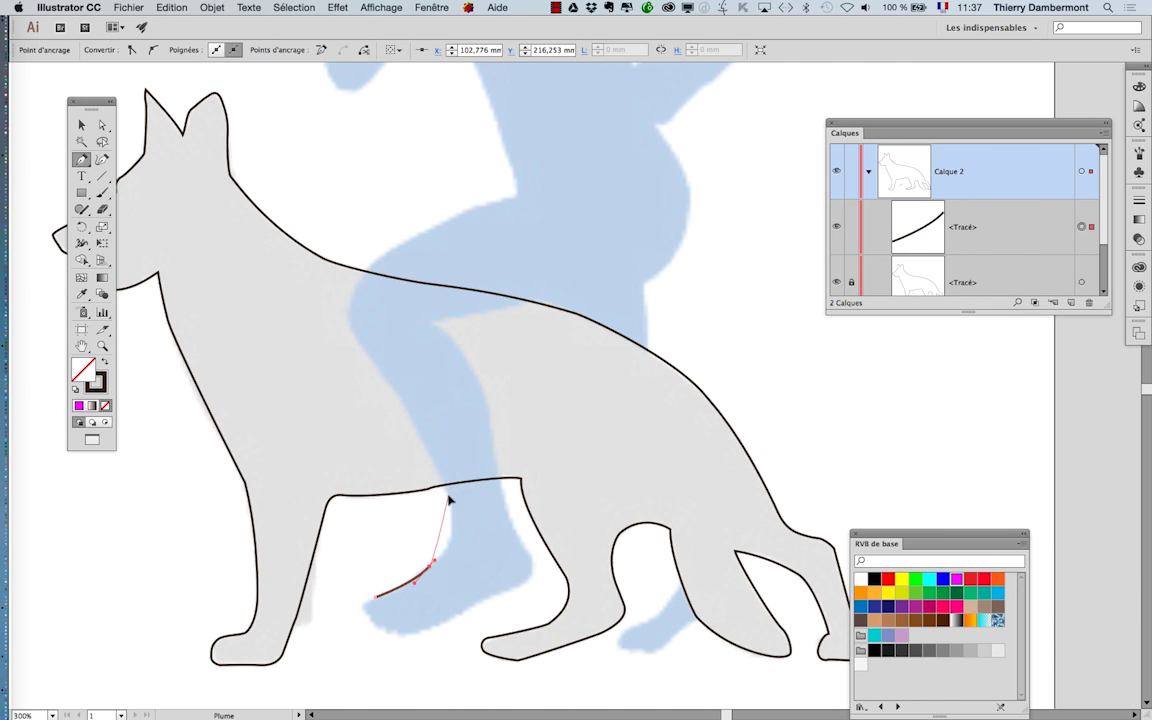
pyautogui.moveTo(444, 487); pyautogui.dragTo(461, 521)
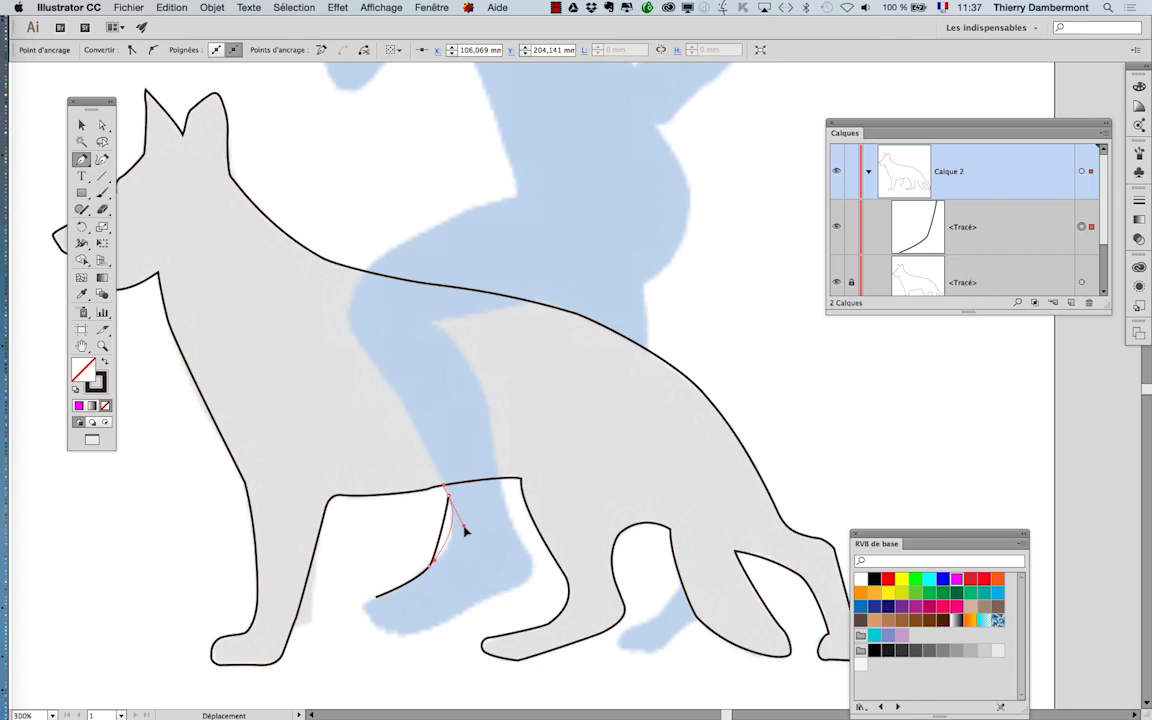
pyautogui.moveTo(371, 356); pyautogui.dragTo(396, 380)
pyautogui.moveTo(356, 289); pyautogui.dragTo(360, 281)
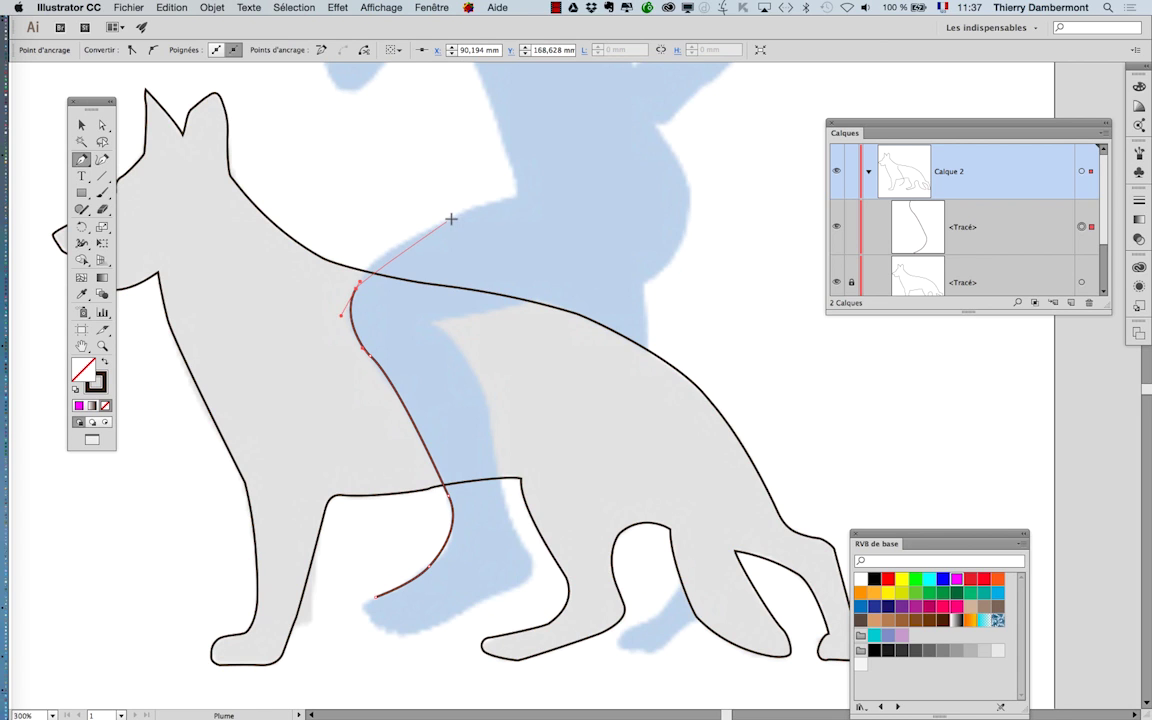
# Step: Continue the path along the top of the thigh to the waist crease, ending in a corner handle directed up the torso
pyautogui.moveTo(444, 222); pyautogui.dragTo(458, 213)
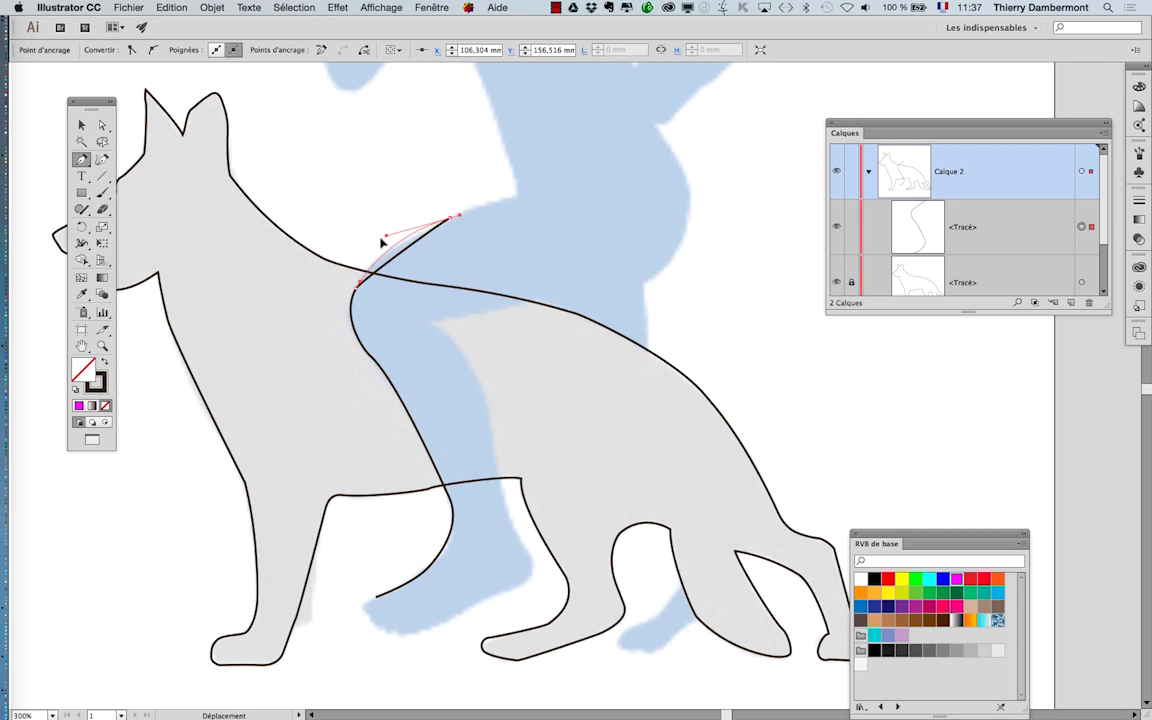
pyautogui.moveTo(517, 195); pyautogui.dragTo(529, 200)
pyautogui.press('super')
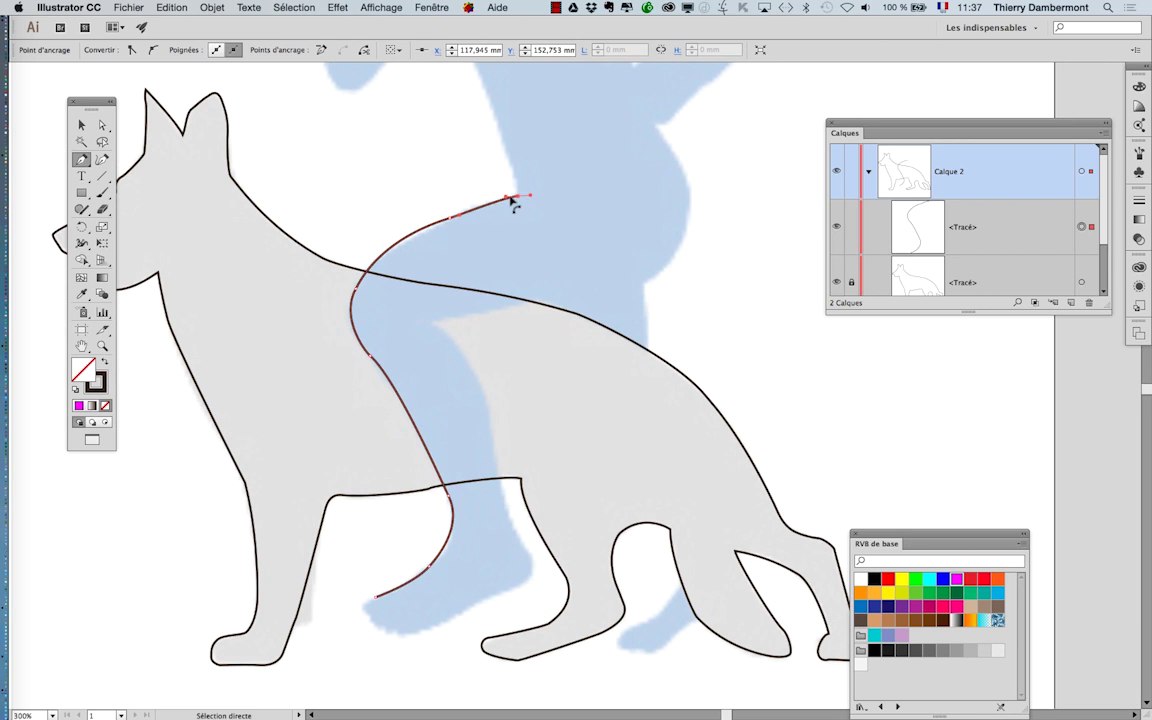
pyautogui.keyDown('super'); pyautogui.click(531, 199); pyautogui.keyUp('super')
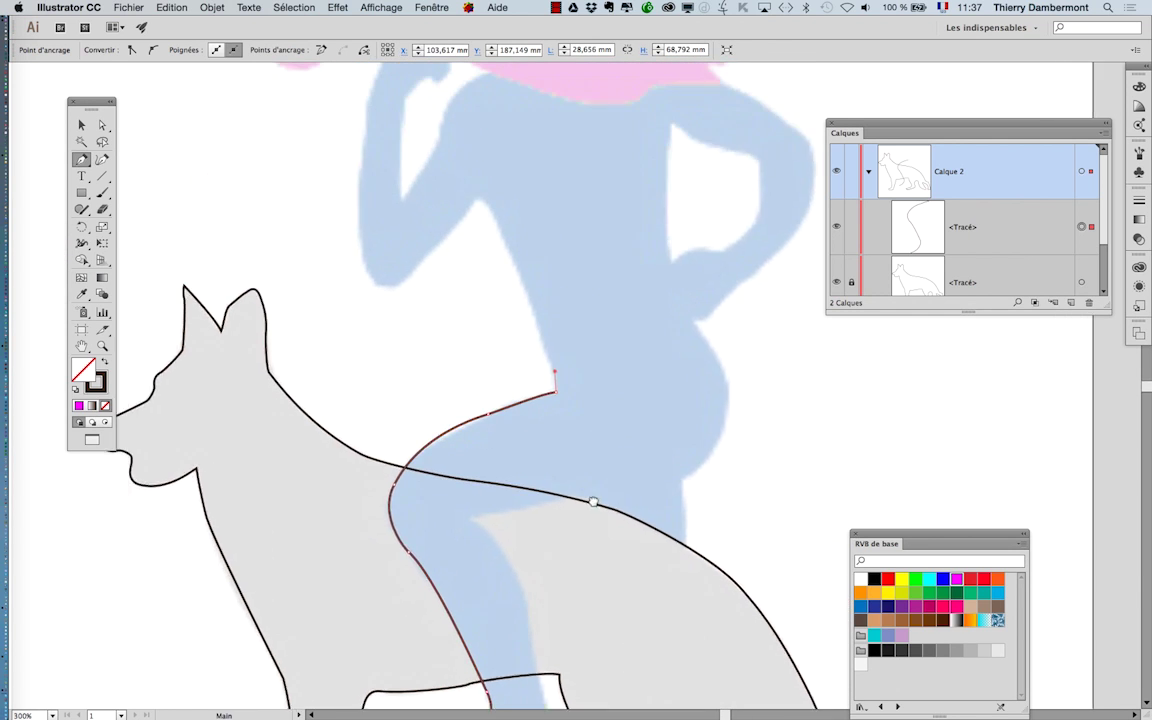
# Step: Trace the front of the torso from the waist crease to the armpit with a slight curve and a corner point
pyautogui.scroll(4, 514, 327)
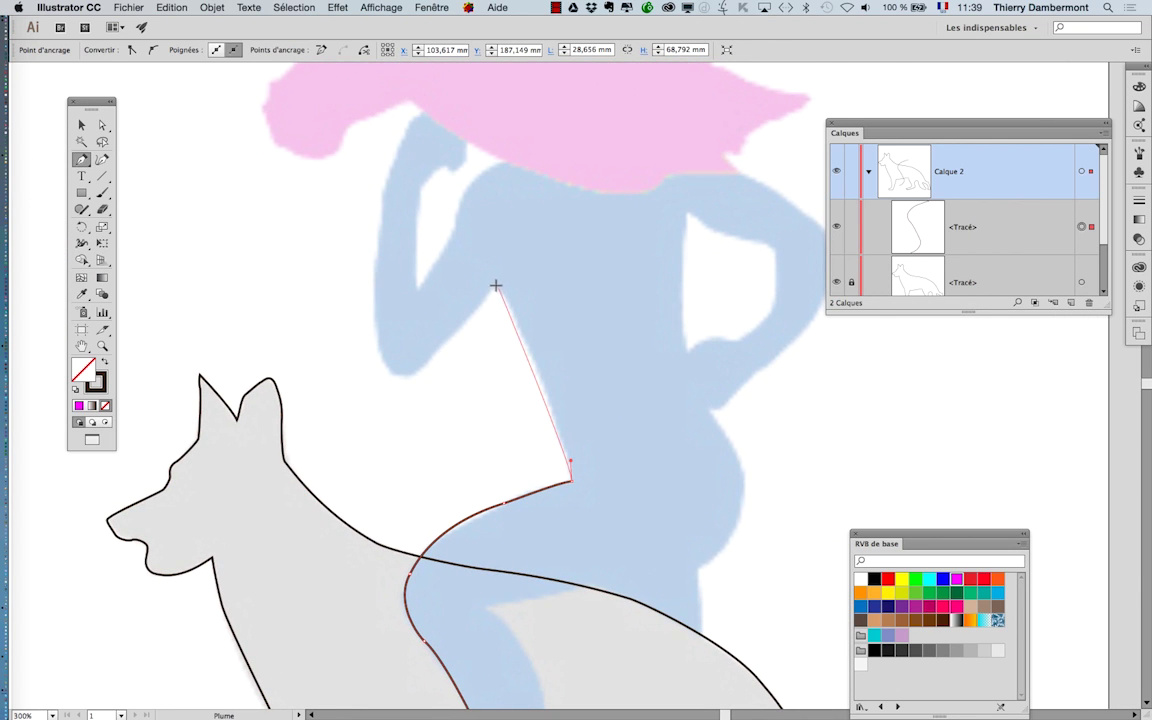
pyautogui.click(491, 283)
pyautogui.press('super')
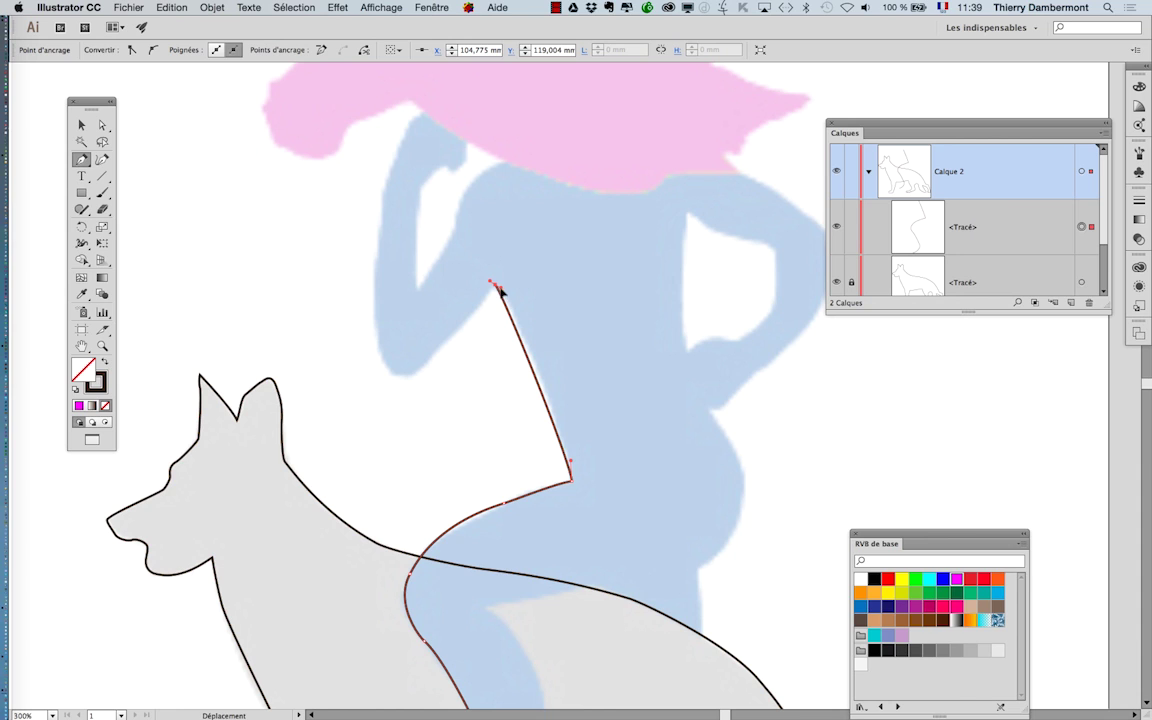
pyautogui.moveTo(500, 289); pyautogui.dragTo(519, 299)
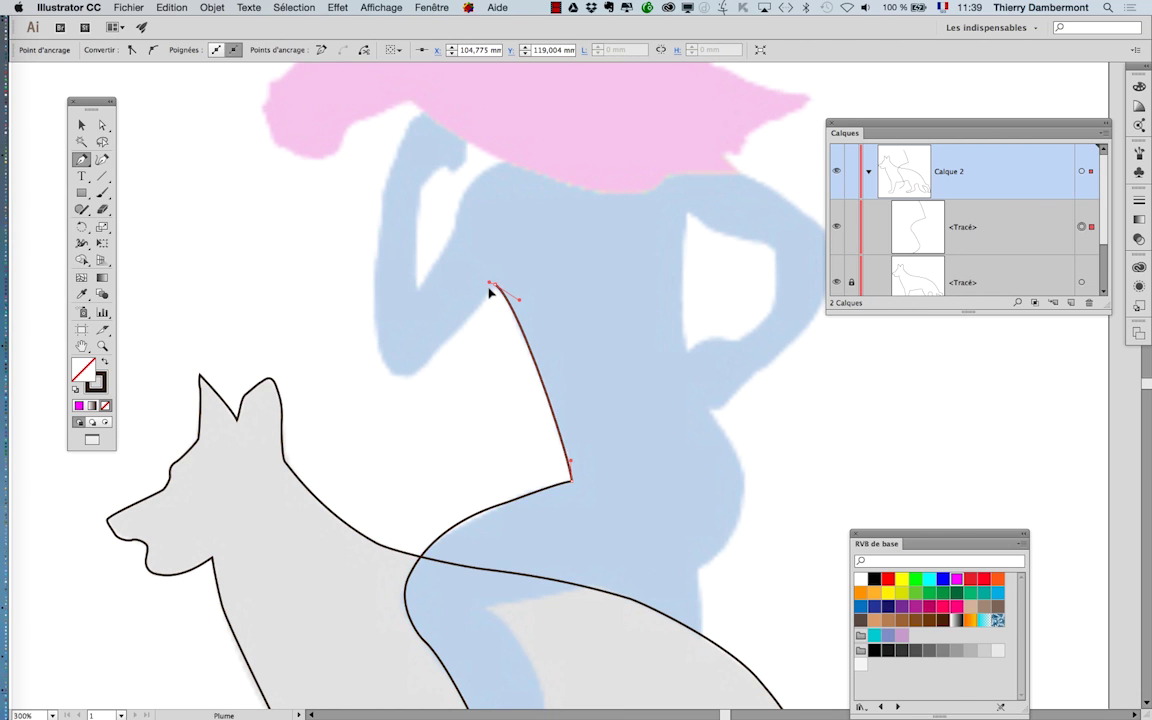
pyautogui.click(491, 285)
# Step: Trace the underside of the raised arm, around its elbow and up the outer forearm
pyautogui.click(426, 358)
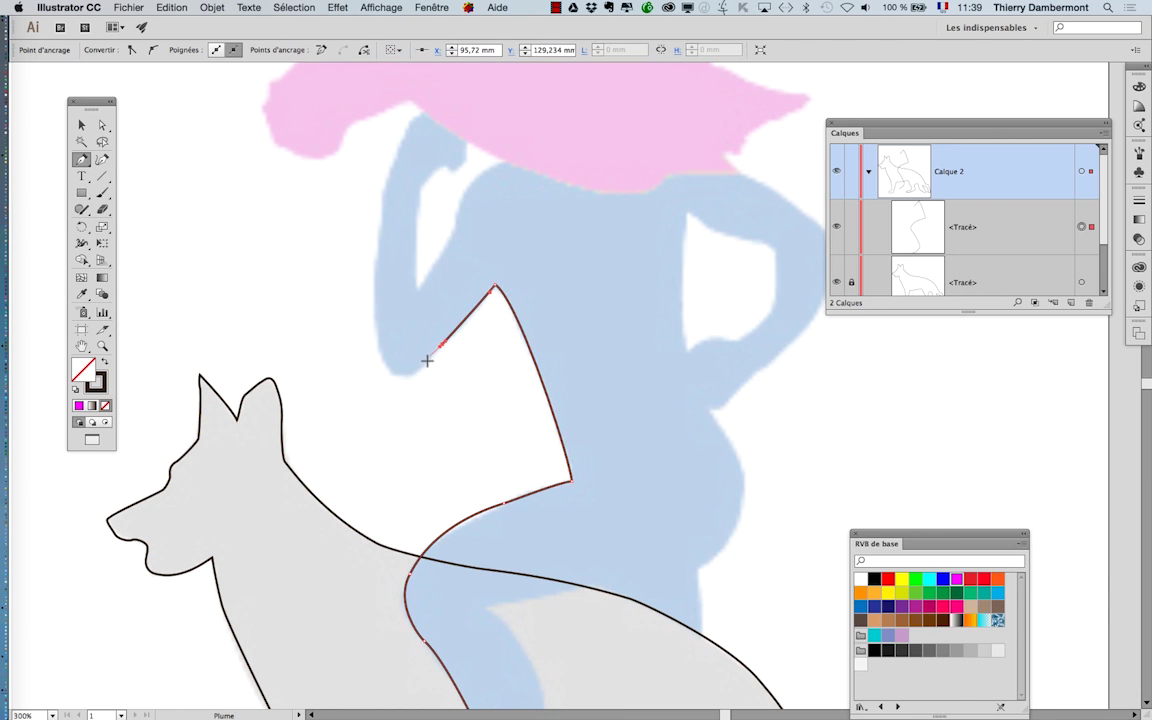
pyautogui.moveTo(399, 373); pyautogui.dragTo(391, 372)
pyautogui.moveTo(384, 199); pyautogui.dragTo(383, 190)
pyautogui.press('space')
pyautogui.moveTo(471, 317); pyautogui.dragTo(456, 383)
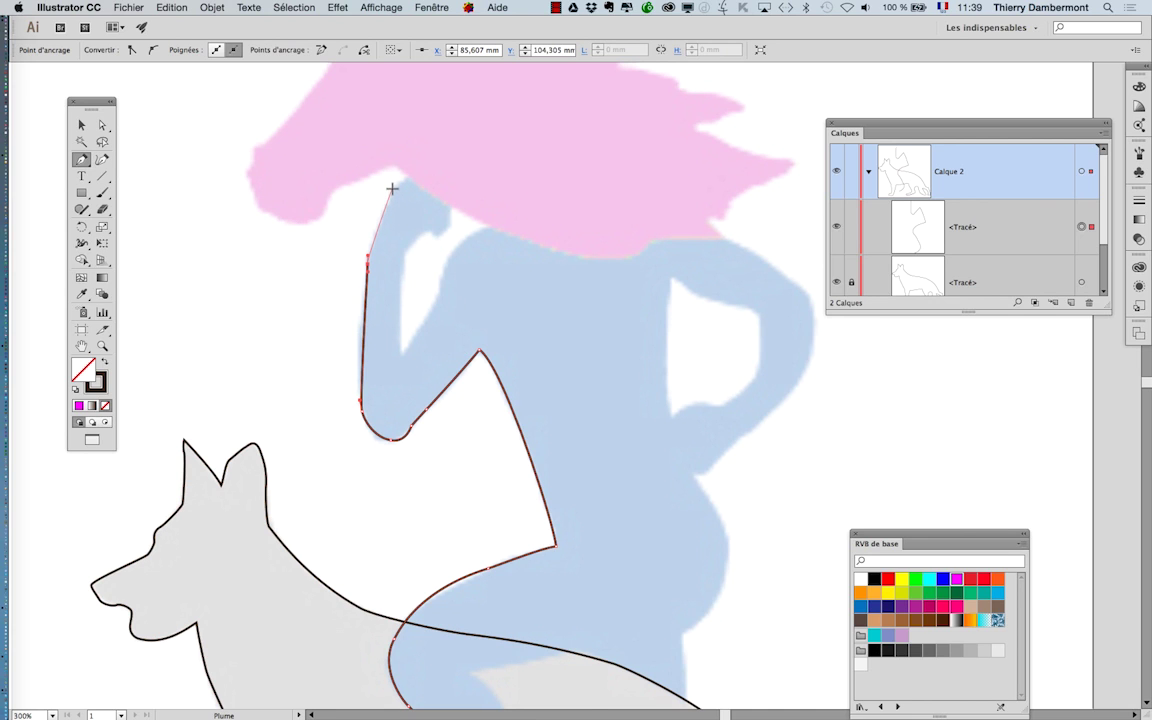
# Step: Trace around the raised fist, overlapping the pink mane, and back to the inner wrist
pyautogui.click(392, 188)
pyautogui.moveTo(397, 184); pyautogui.dragTo(424, 230)
pyautogui.click(418, 232)
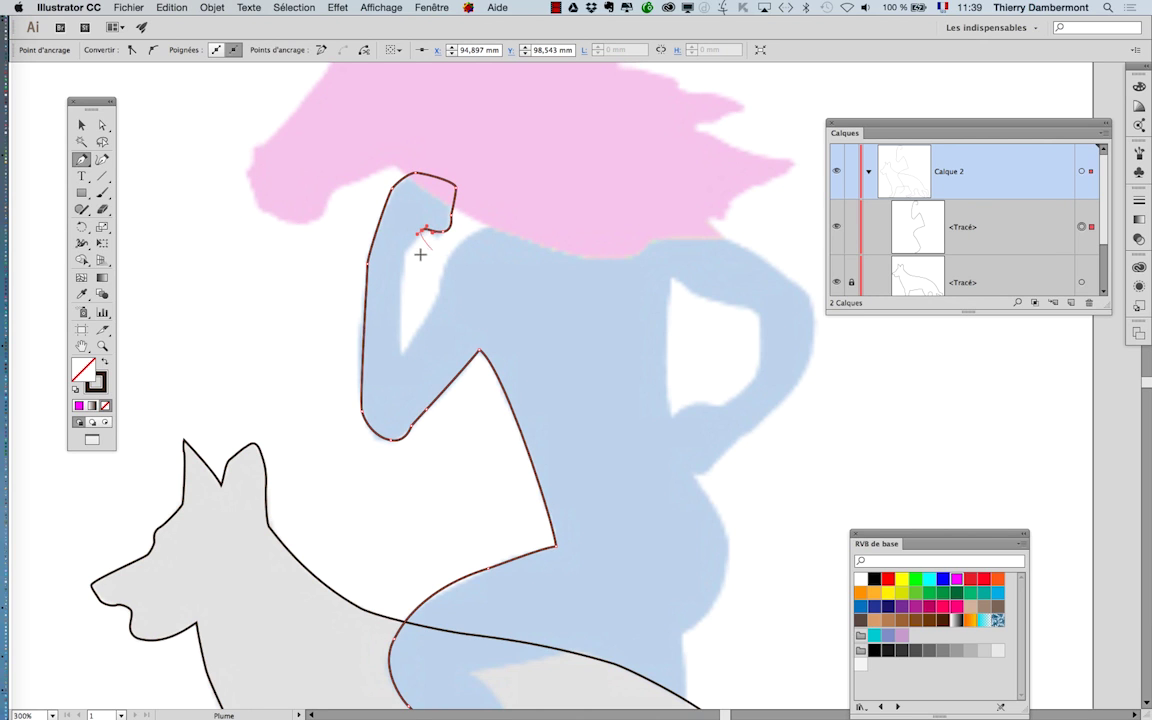
# Step: Trace the inside of the raised forearm down to the elbow crook and back up the upper arm
pyautogui.moveTo(402, 252); pyautogui.dragTo(401, 289)
pyautogui.click(402, 355)
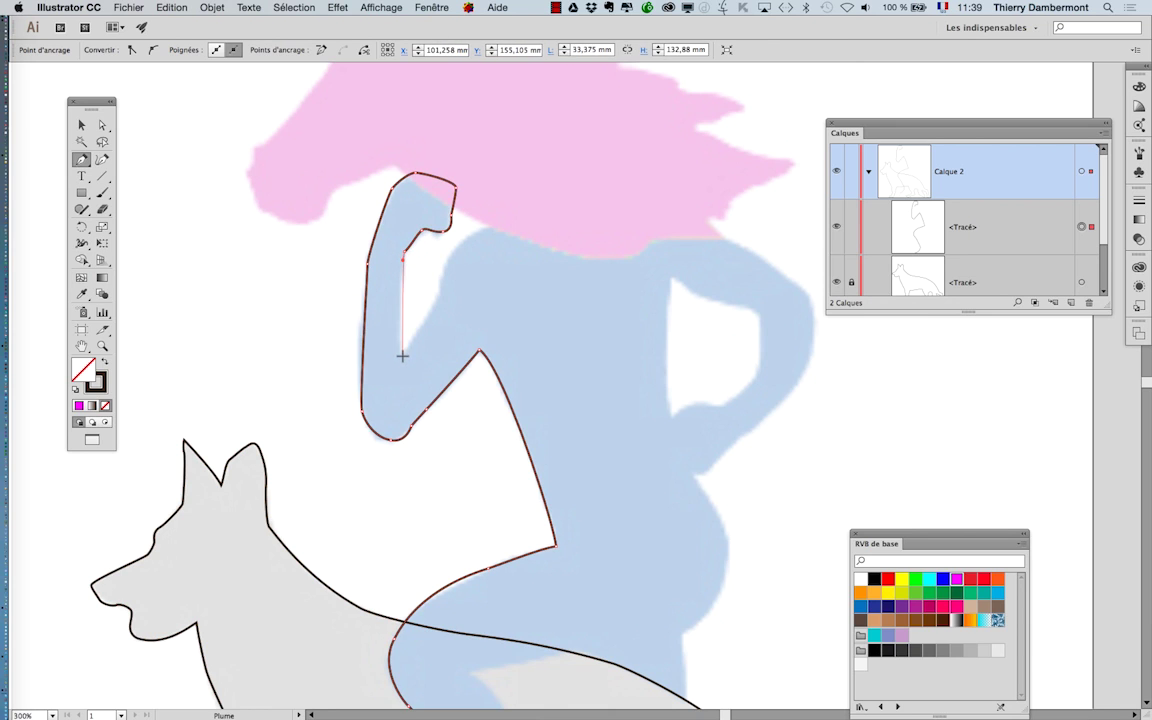
pyautogui.moveTo(403, 357); pyautogui.dragTo(413, 352)
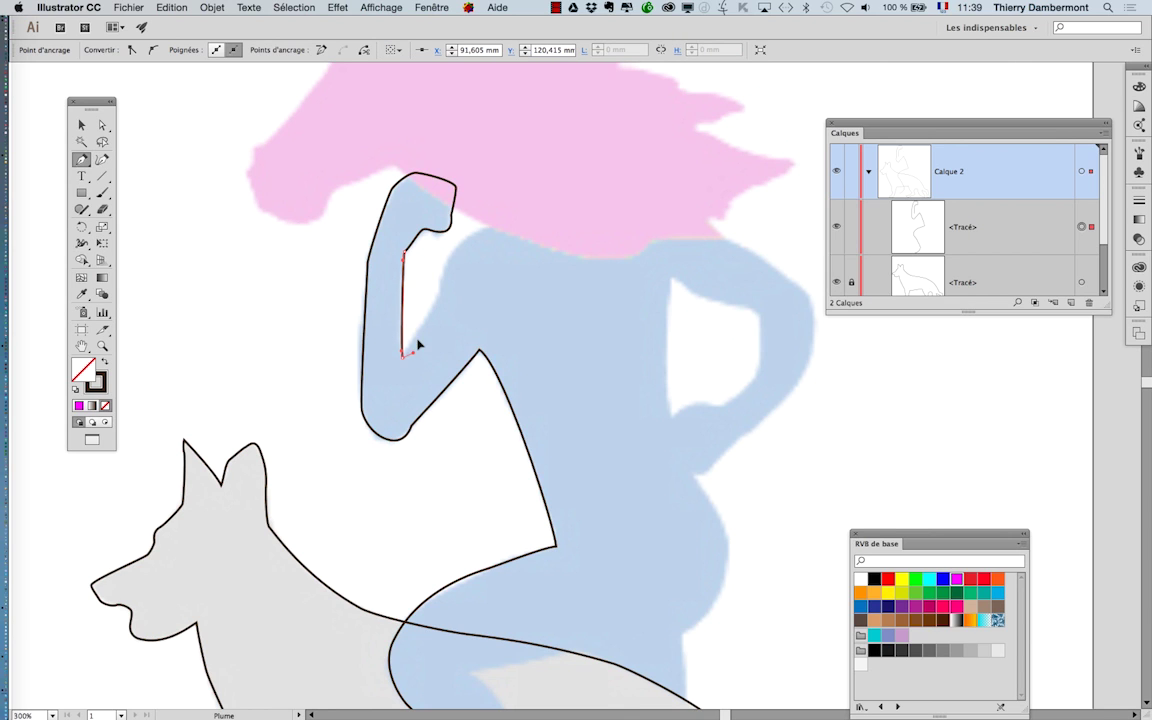
pyautogui.click(441, 290)
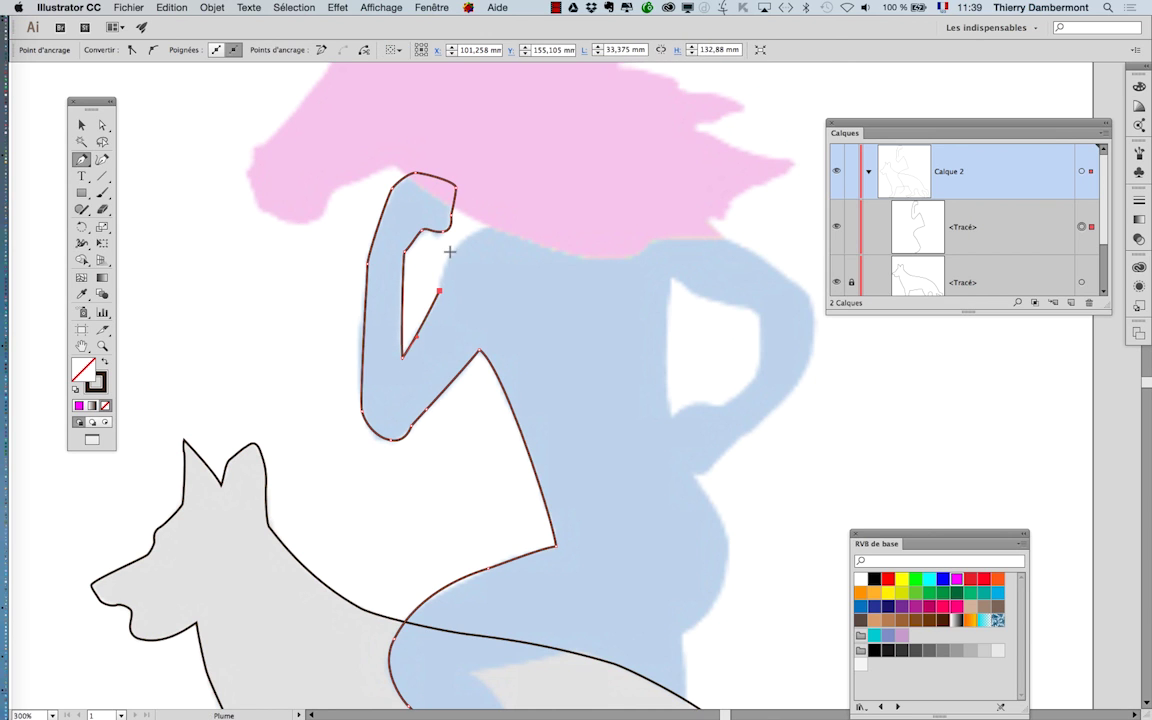
# Step: Continue the path over the near shoulder and across the upper back, overlapping the lower part of the pink mane
pyautogui.moveTo(499, 224); pyautogui.dragTo(449, 227)
pyautogui.click(554, 223)
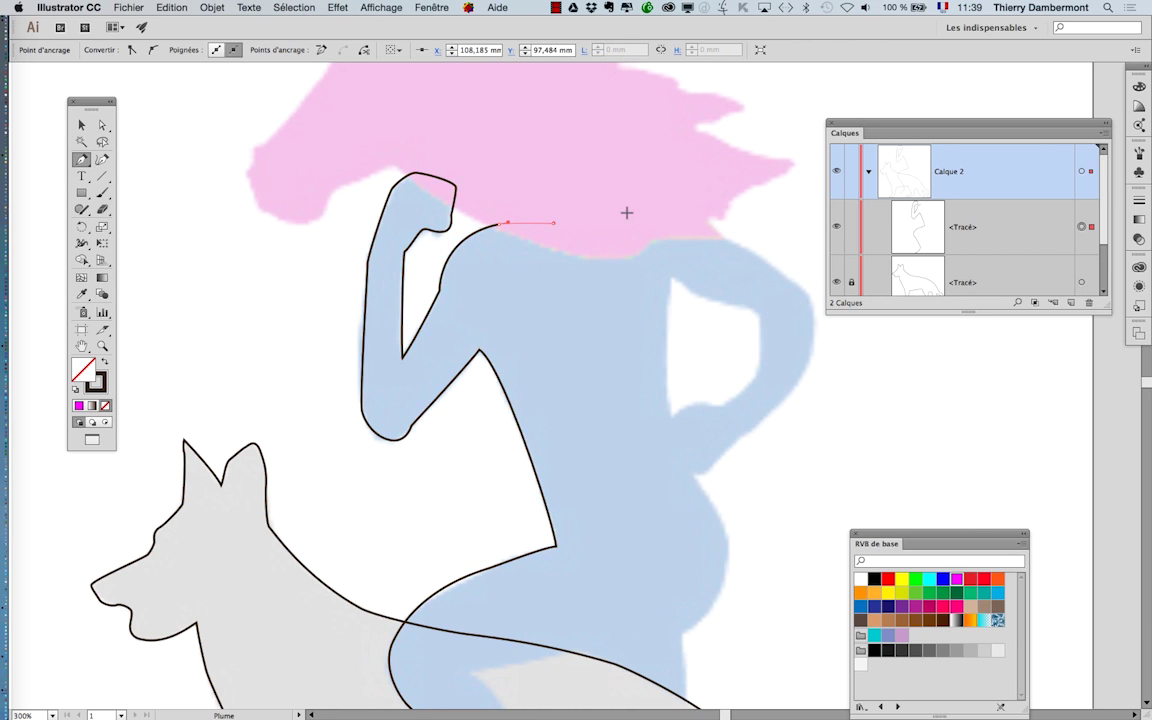
pyautogui.click(626, 212)
pyautogui.click(650, 215)
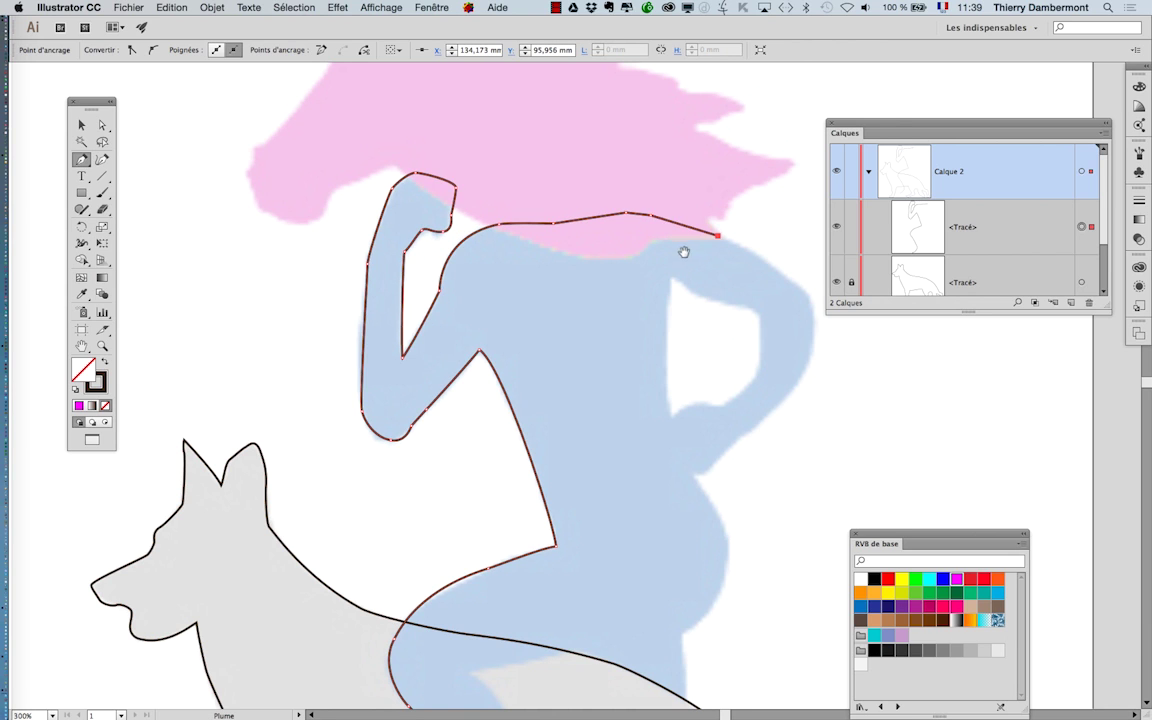
# Step: Trace the outer edge of the bent rear arm from the shoulder around the elbow to the notch at the waist
pyautogui.moveTo(684, 252); pyautogui.dragTo(481, 223)
pyautogui.click(593, 251)
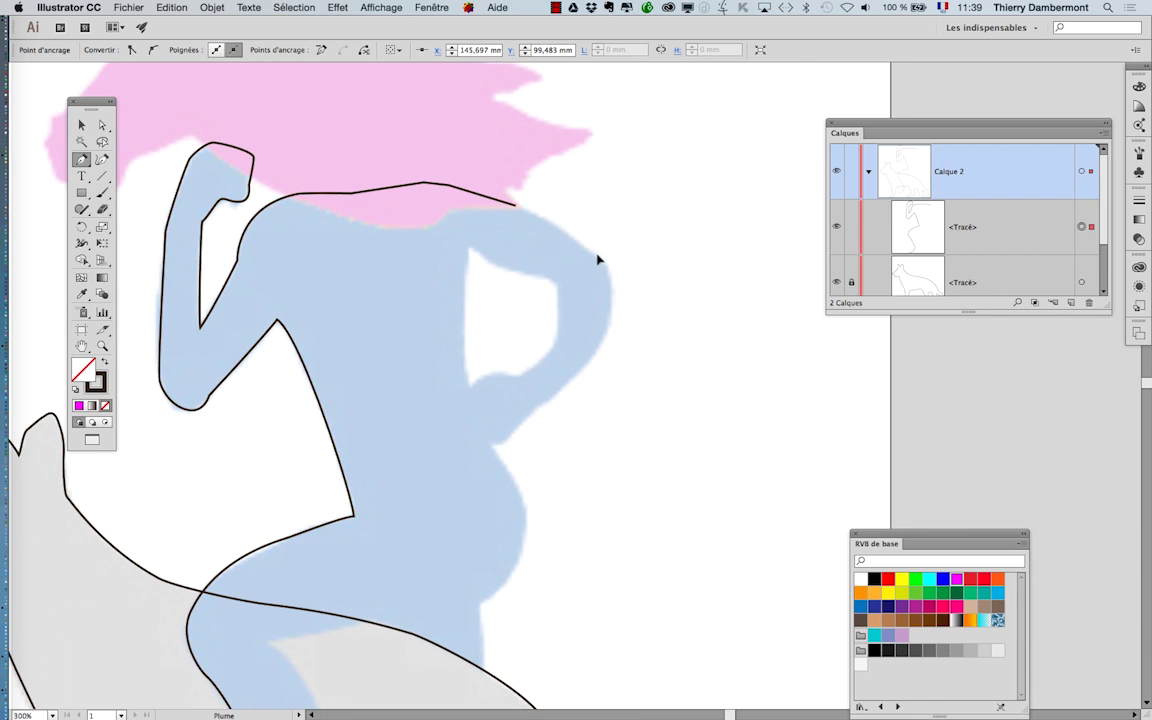
pyautogui.moveTo(590, 249); pyautogui.dragTo(567, 228)
pyautogui.click(611, 308)
pyautogui.moveTo(612, 308); pyautogui.dragTo(616, 270)
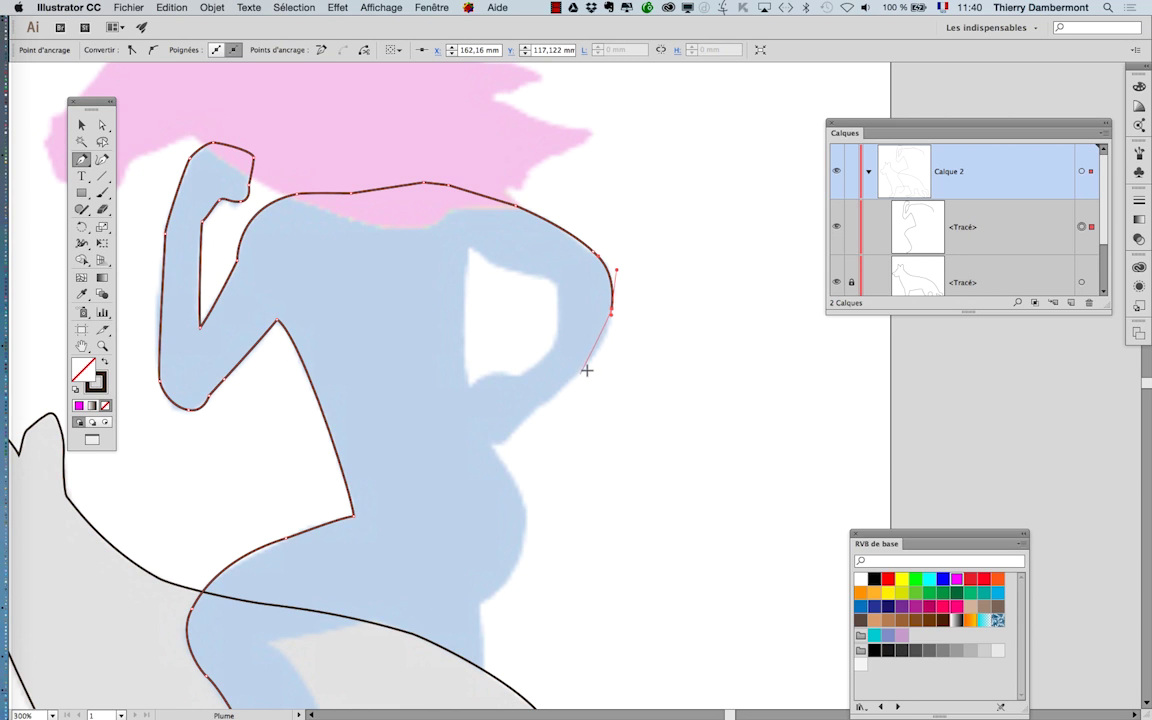
pyautogui.moveTo(584, 369); pyautogui.dragTo(603, 343)
pyautogui.moveTo(533, 408); pyautogui.dragTo(531, 409)
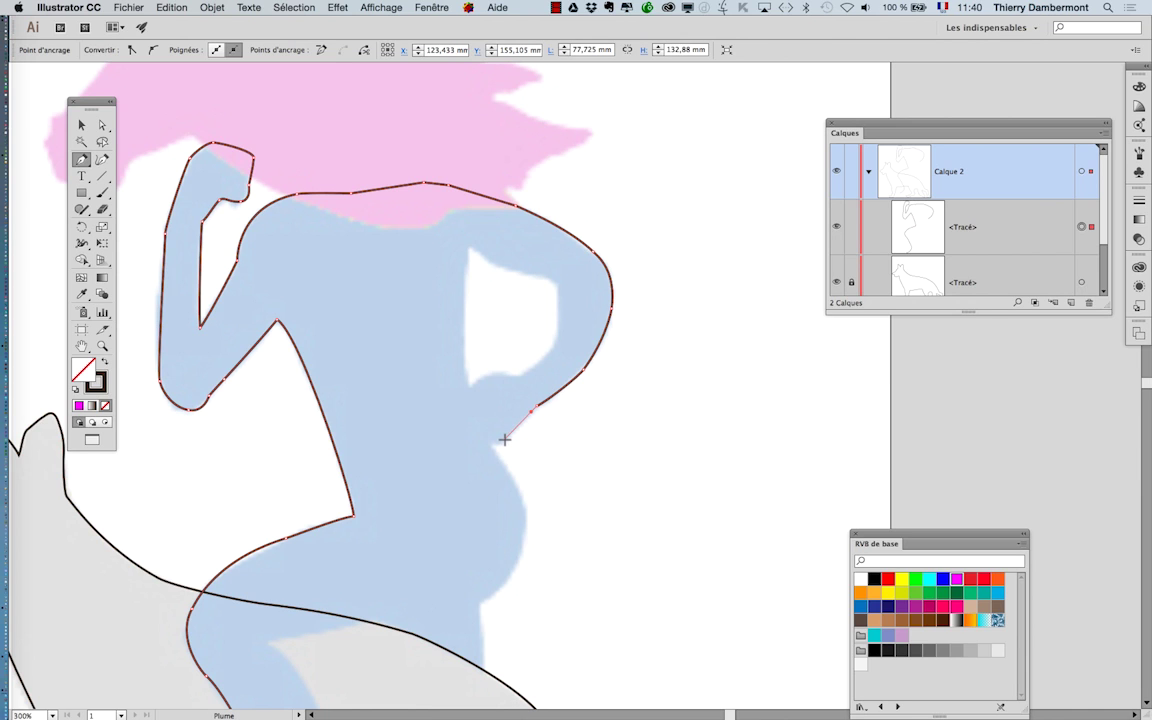
pyautogui.click(490, 443)
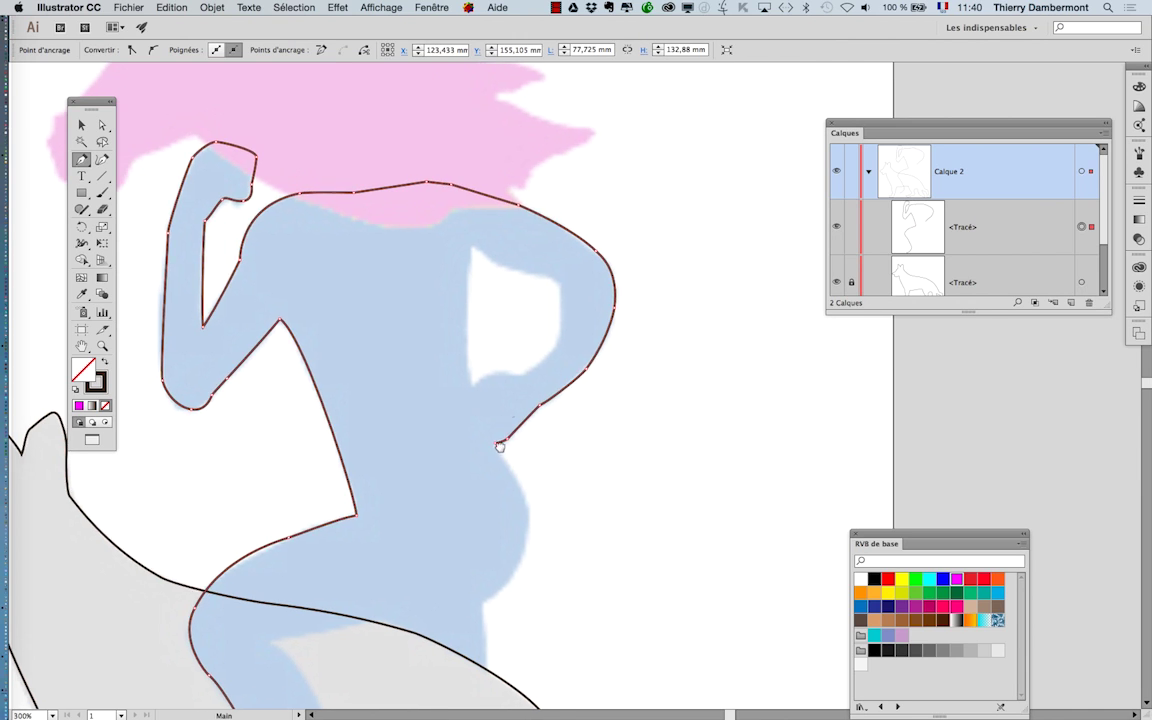
# Step: Trace the curve of the hip and buttock from the waist notch to the crease above the dog's back
pyautogui.moveTo(490, 448); pyautogui.dragTo(537, 312)
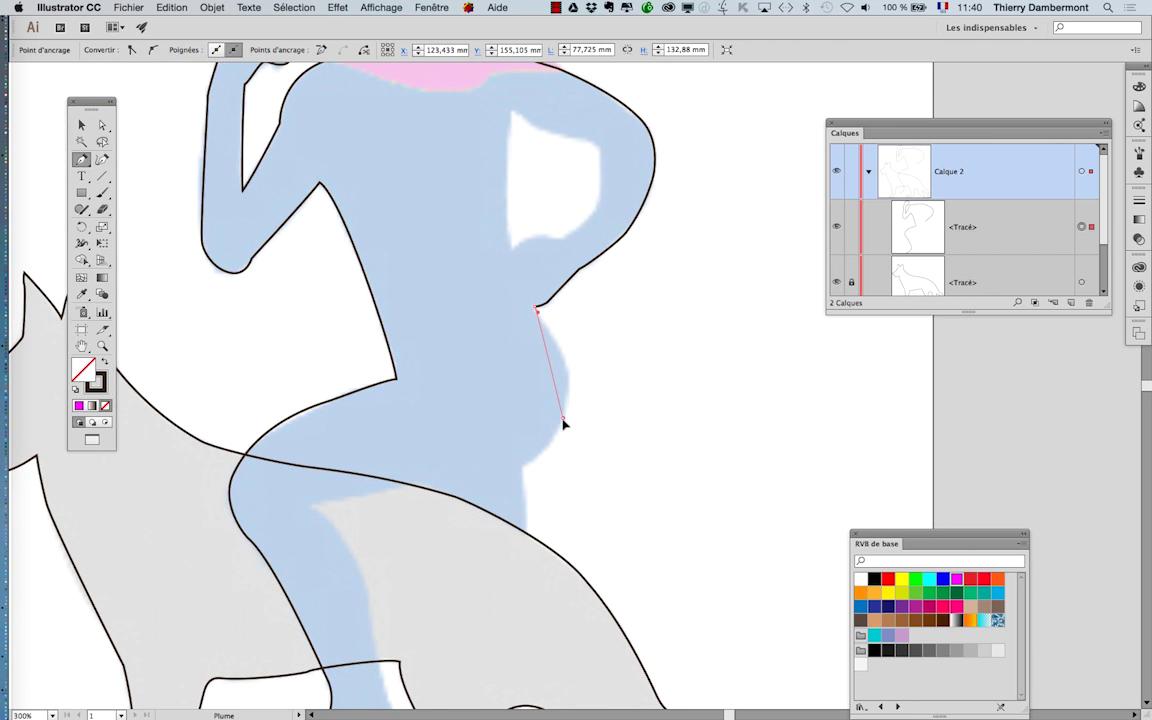
pyautogui.moveTo(563, 424); pyautogui.dragTo(583, 364)
pyautogui.click(520, 467)
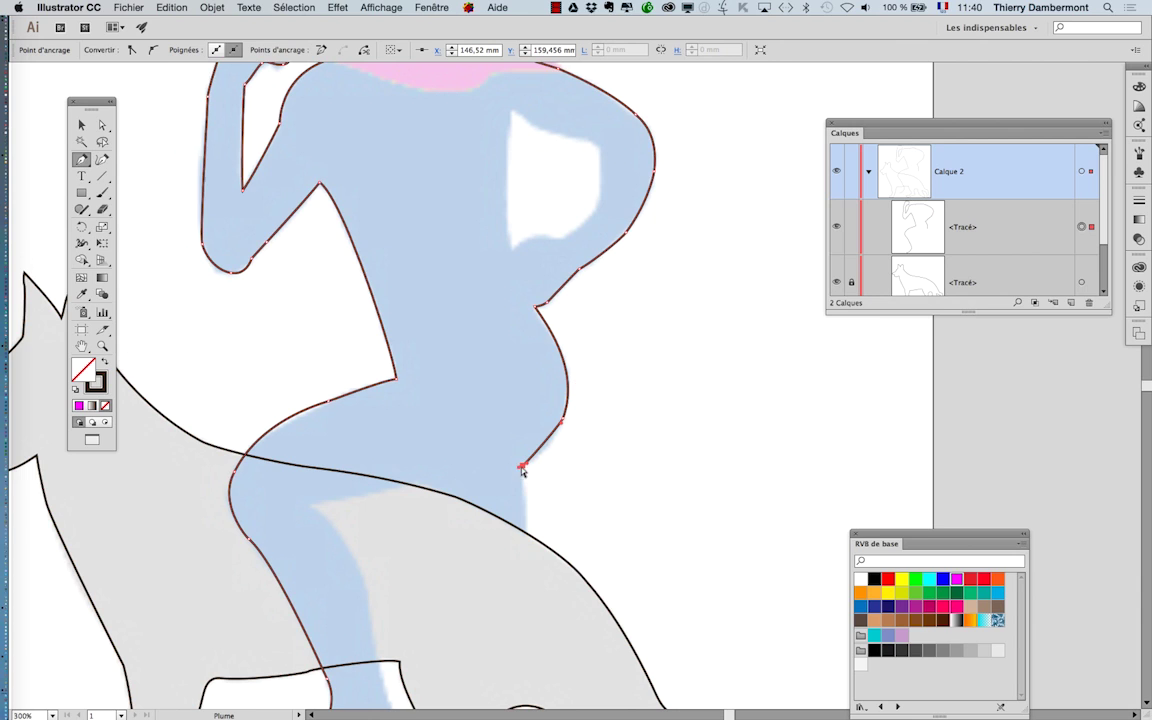
pyautogui.moveTo(549, 456); pyautogui.dragTo(548, 455)
pyautogui.click(519, 468)
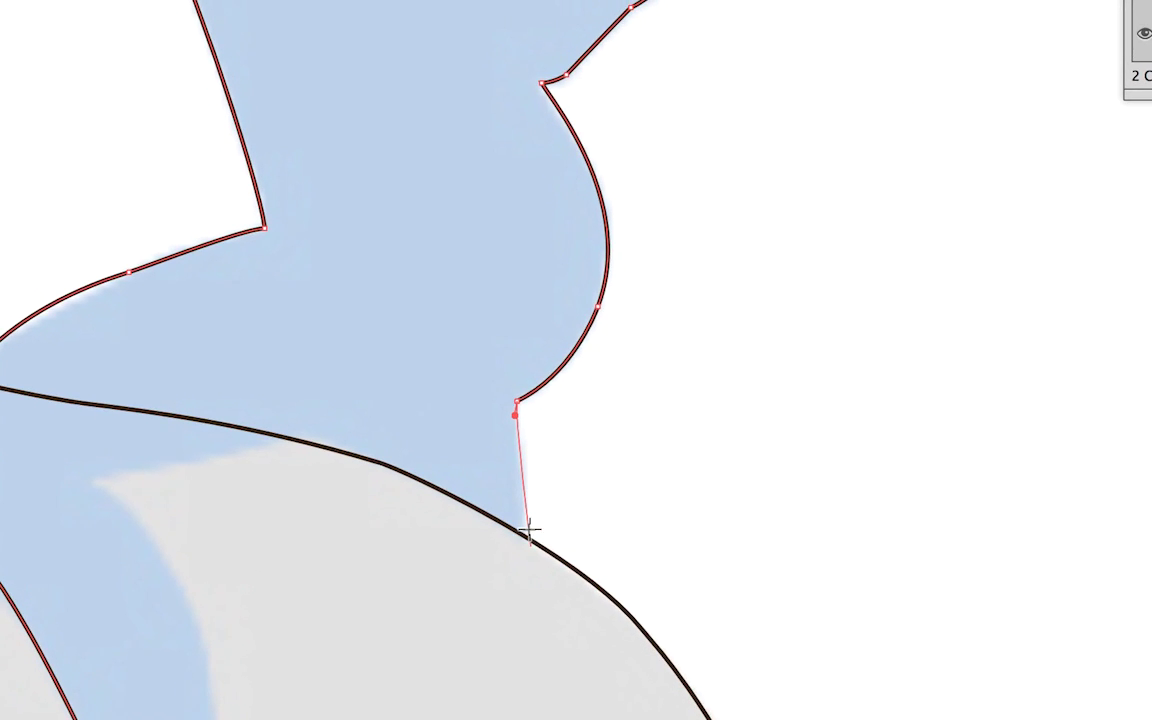
# Step: Trace down to the dog's back and follow its outline forward to the underside of the thigh
pyautogui.moveTo(528, 533); pyautogui.dragTo(489, 511)
pyautogui.moveTo(252, 462); pyautogui.dragTo(244, 462)
pyautogui.moveTo(400, 491); pyautogui.dragTo(445, 502)
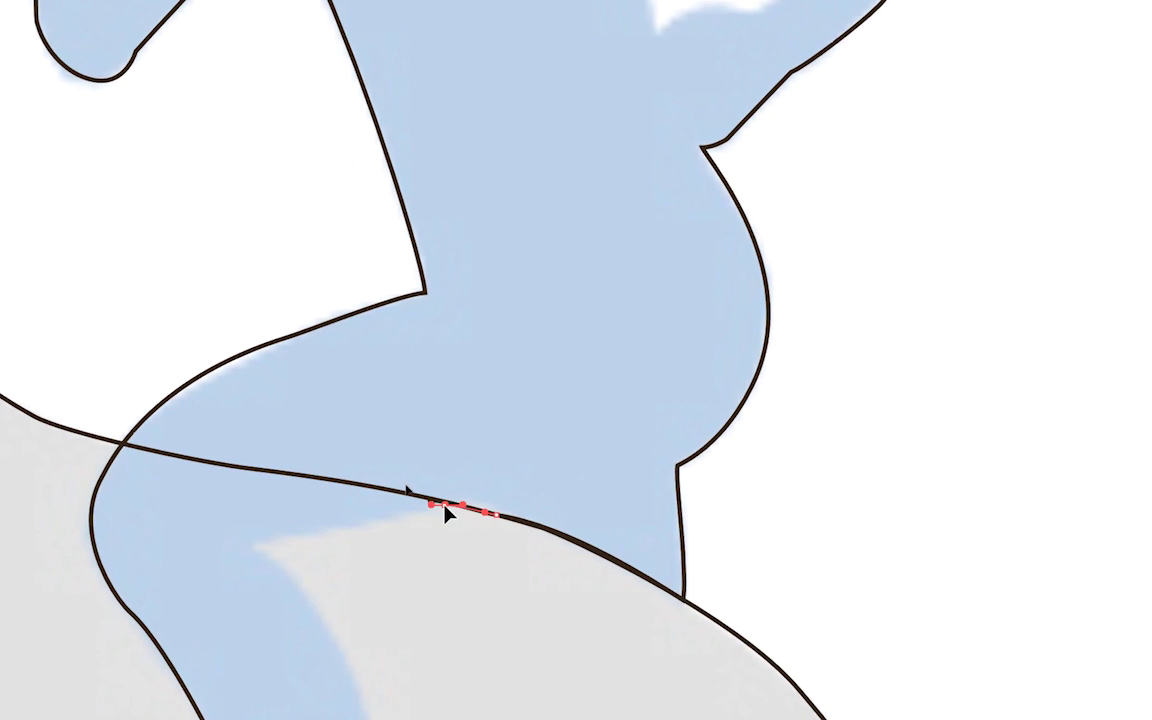
pyautogui.moveTo(441, 502)
pyautogui.mouseDown()
pyautogui.moveTo(452, 508)
pyautogui.moveTo(431, 507)
pyautogui.mouseUp()
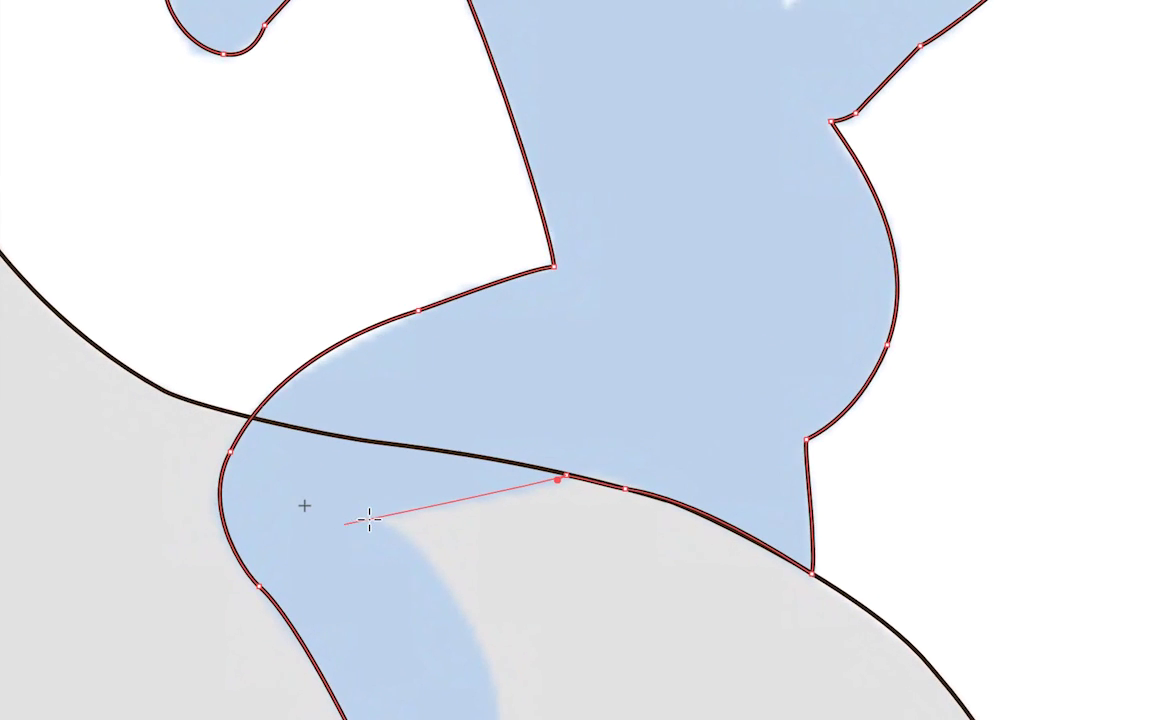
# Step: Trace the underside of the thigh to the back of the knee and down the calf to the ankle
pyautogui.click(369, 518)
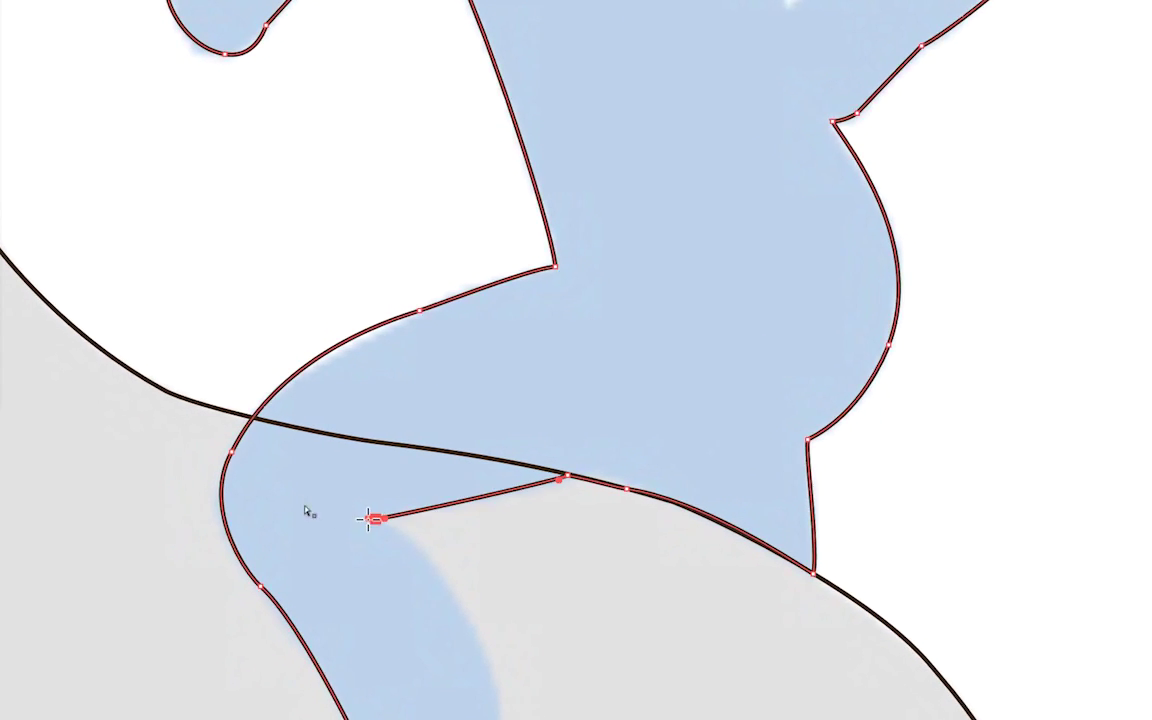
pyautogui.moveTo(373, 519)
pyautogui.mouseDown()
pyautogui.moveTo(411, 511)
pyautogui.moveTo(385, 528)
pyautogui.mouseUp()
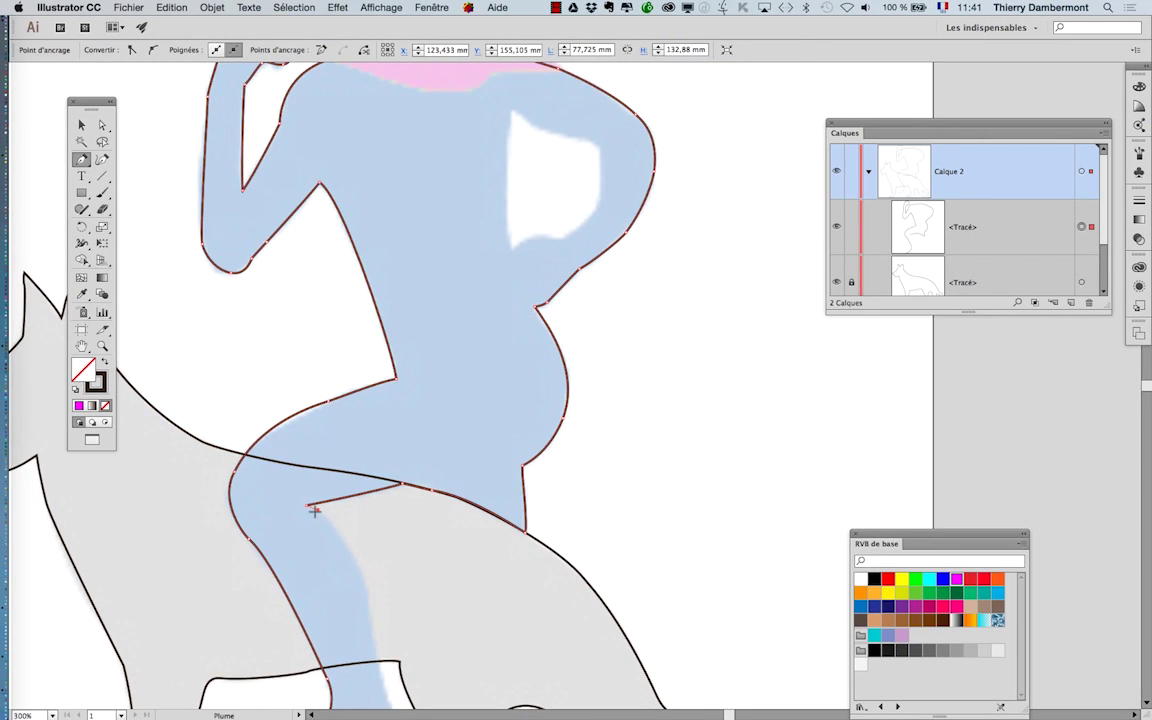
pyautogui.scroll(-5, 314, 511)
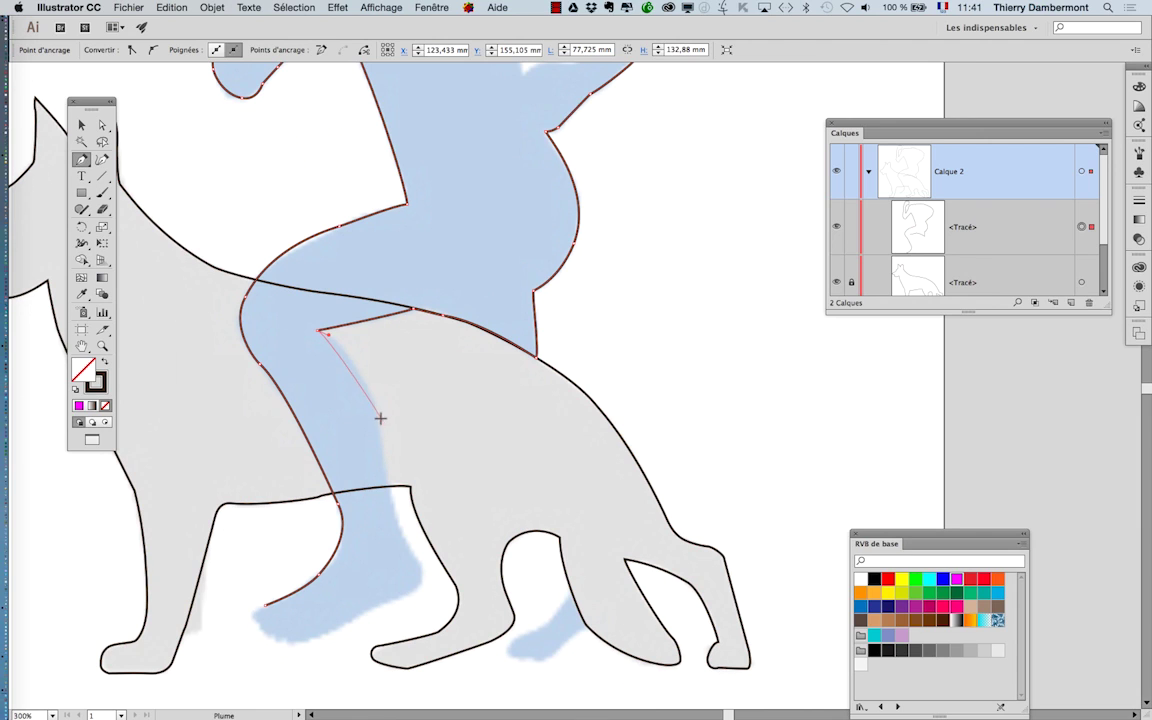
pyautogui.moveTo(380, 415); pyautogui.dragTo(364, 353)
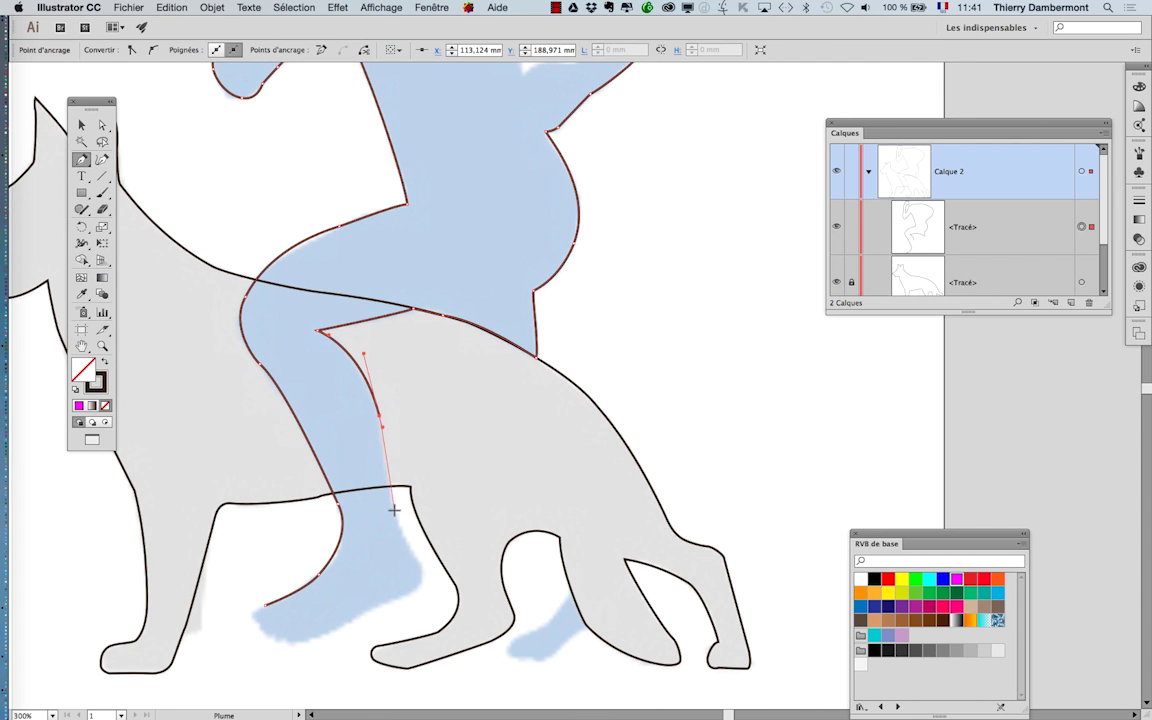
pyautogui.click(394, 510)
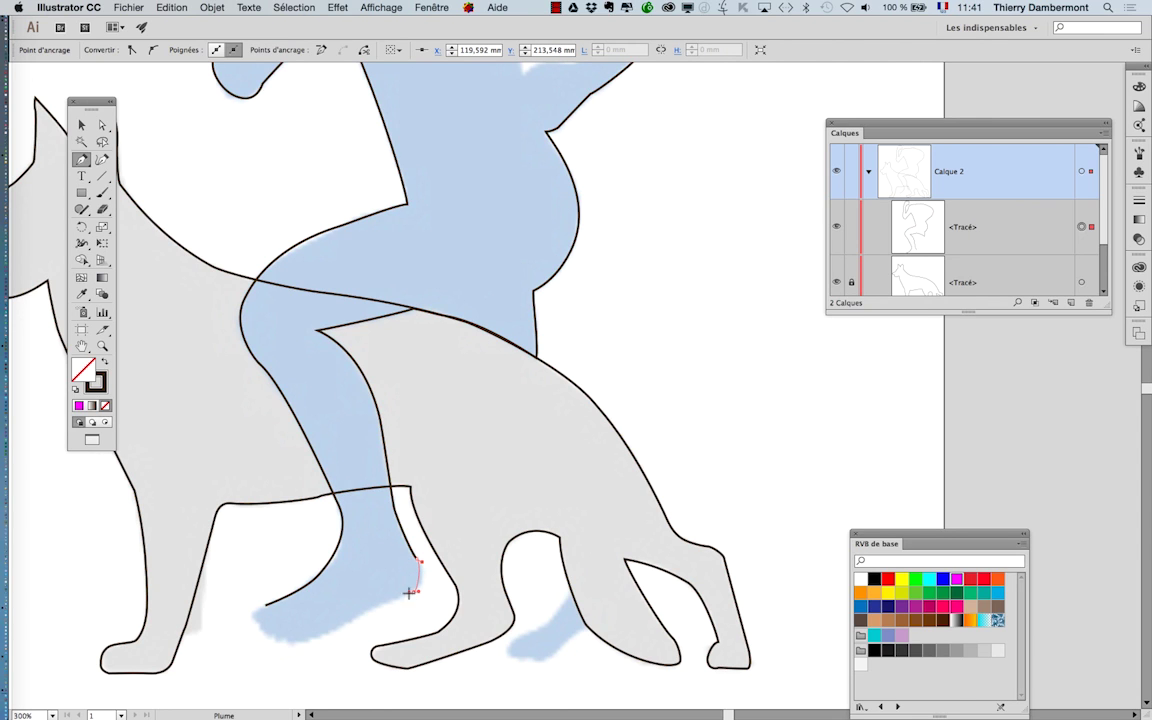
# Step: Trace the sole of the front foot from beneath the heel forward to the underside of the toes
pyautogui.moveTo(411, 594); pyautogui.dragTo(362, 608)
pyautogui.click(357, 614)
pyautogui.click(290, 641)
pyautogui.keyDown('super'); pyautogui.click(298, 646); pyautogui.keyUp('super')
pyautogui.moveTo(317, 646); pyautogui.dragTo(459, 575)
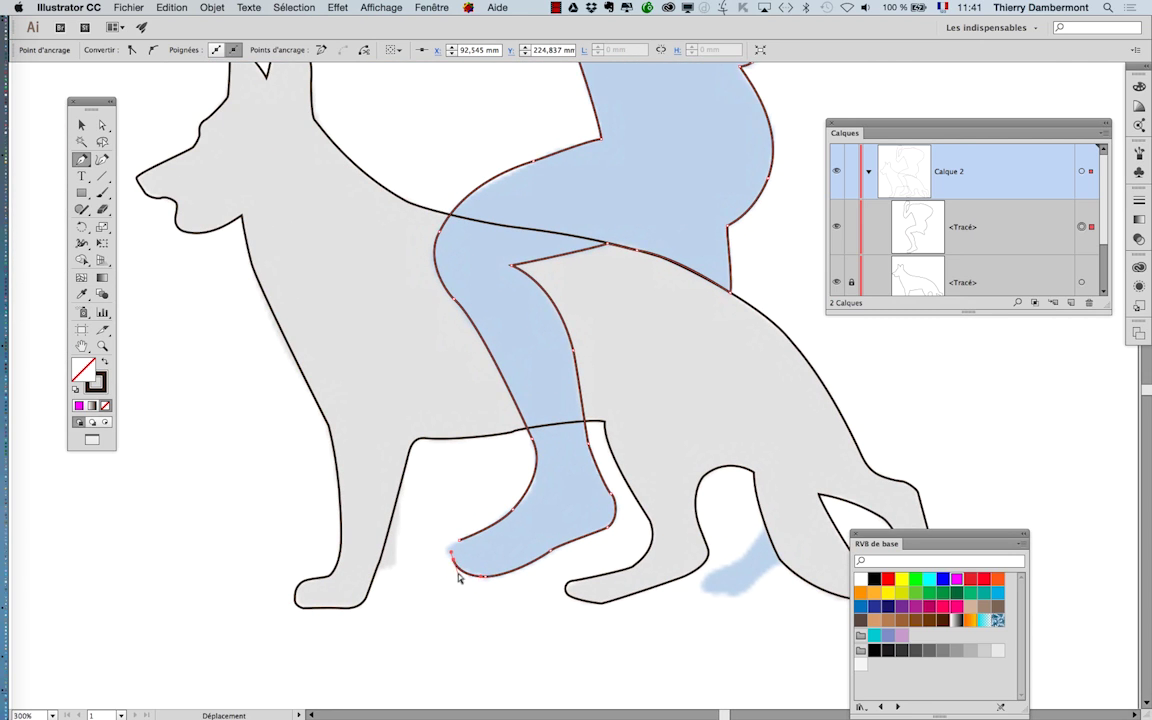
# Step: Trace around the tip of the toes and close the figure's outline at its starting point on the instep
pyautogui.scroll(2, 456, 558)
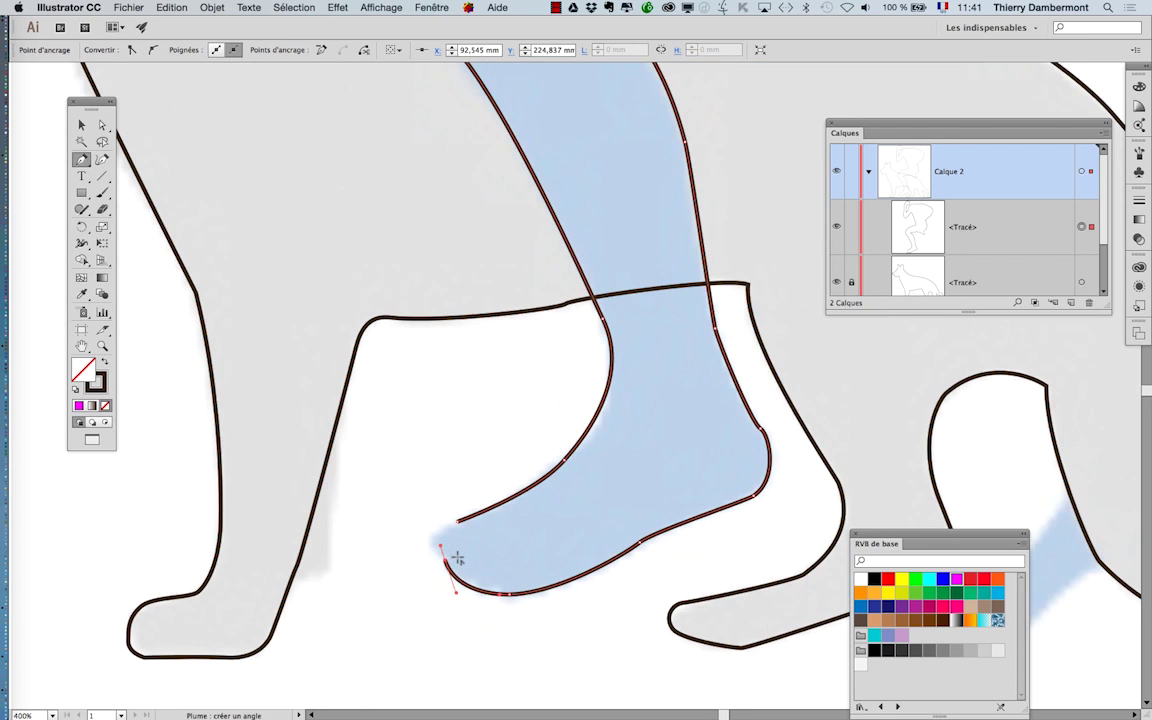
pyautogui.moveTo(441, 550); pyautogui.dragTo(444, 528)
pyautogui.click(457, 523)
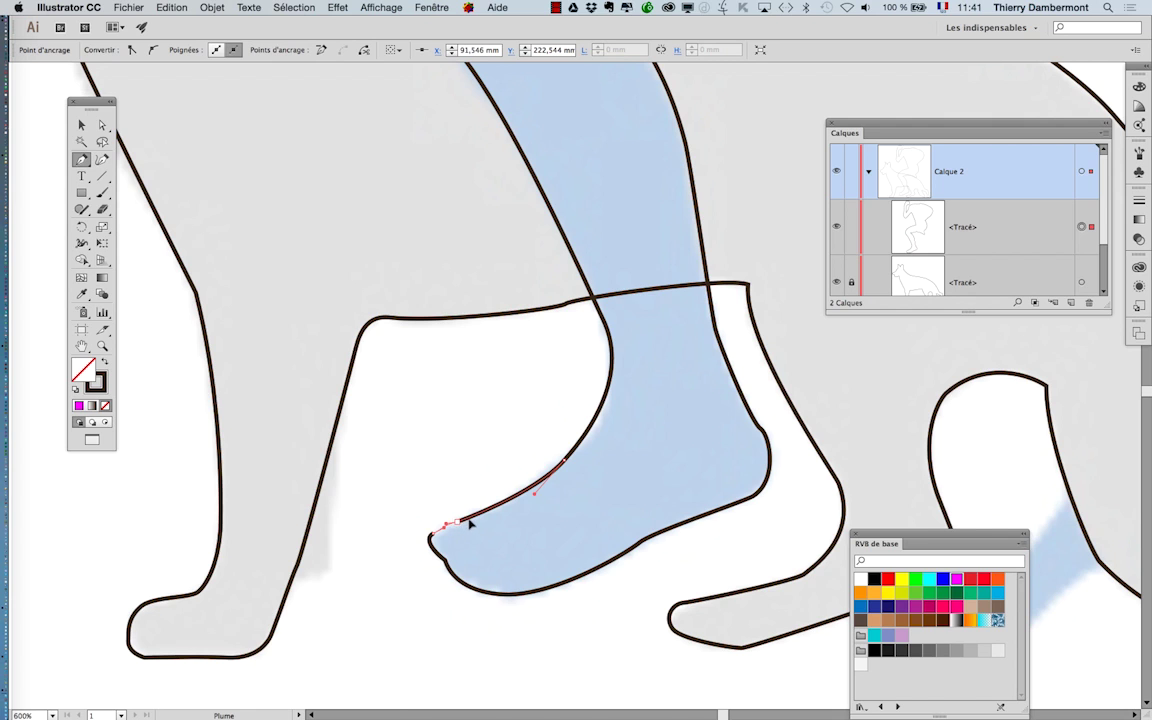
pyautogui.scroll(-4, 528, 562)
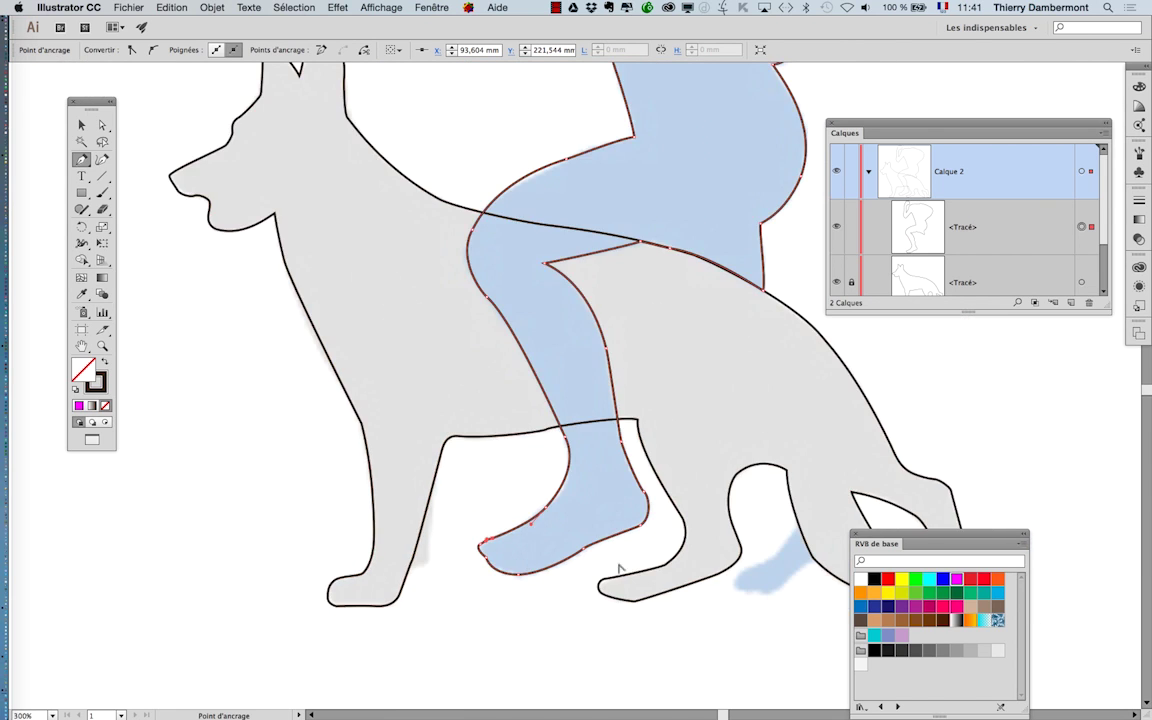
# Step: Start a separate path for the rear foot, tracing its top edge from the toes and extending it with straight segments inside the dog's hind leg
pyautogui.scroll(3, 477, 580)
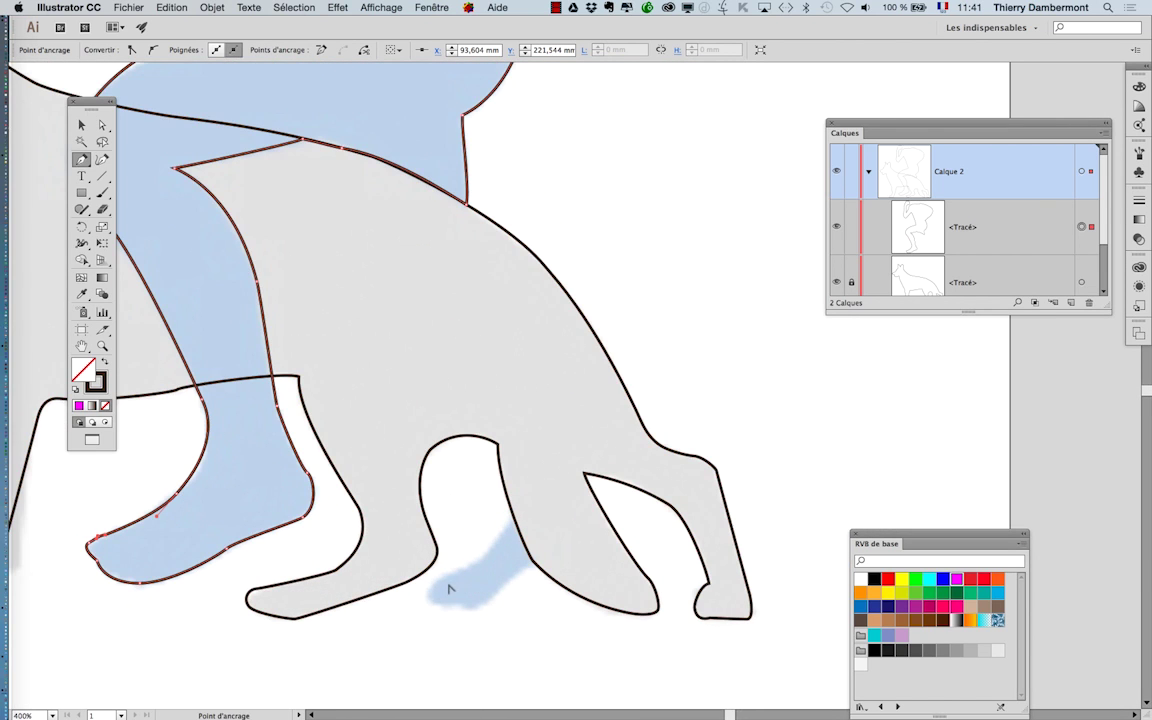
pyautogui.click(432, 589)
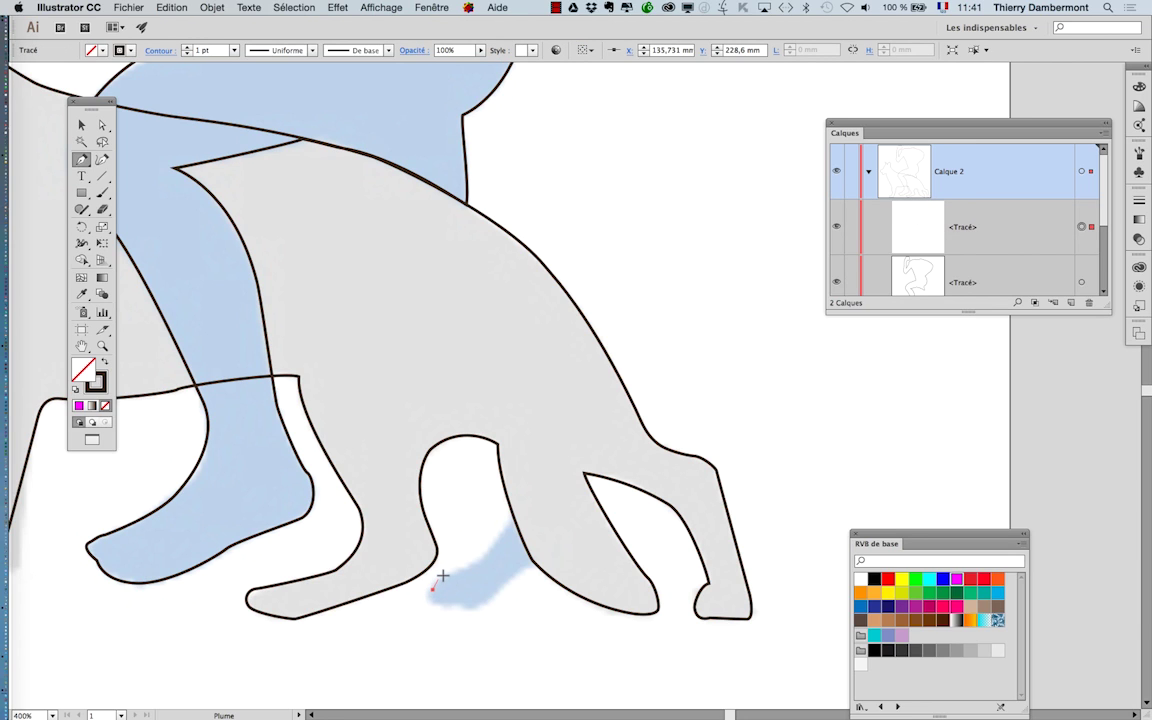
pyautogui.moveTo(452, 574); pyautogui.dragTo(497, 549)
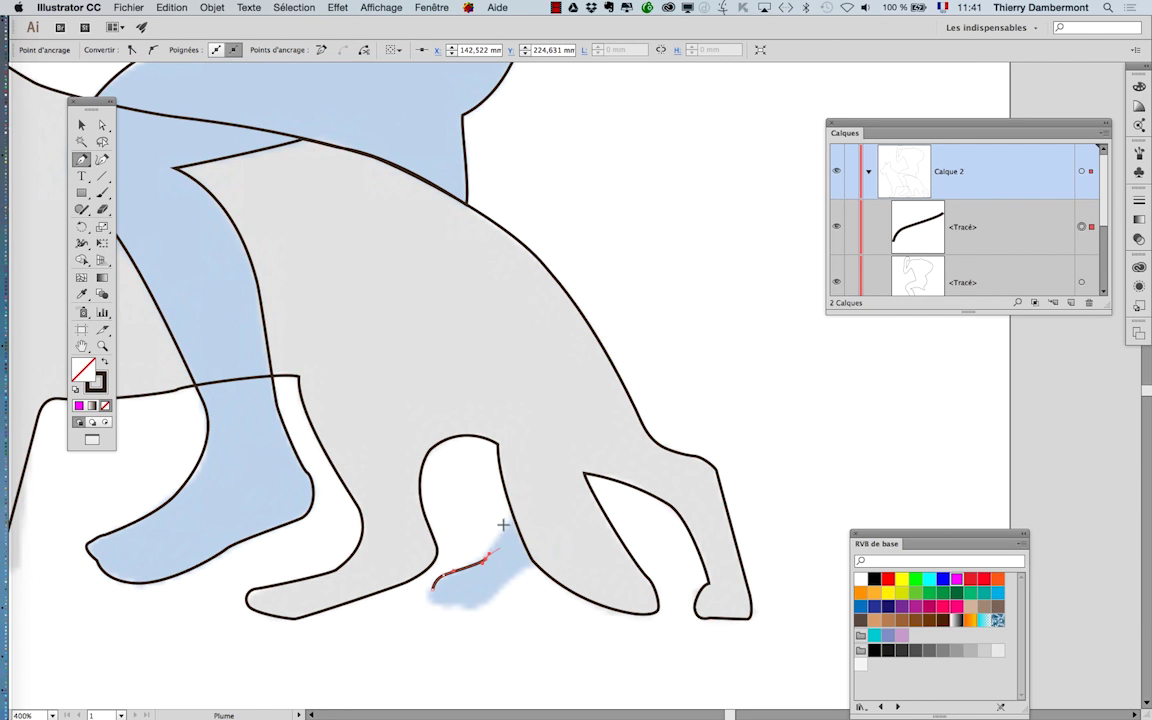
pyautogui.click(521, 503)
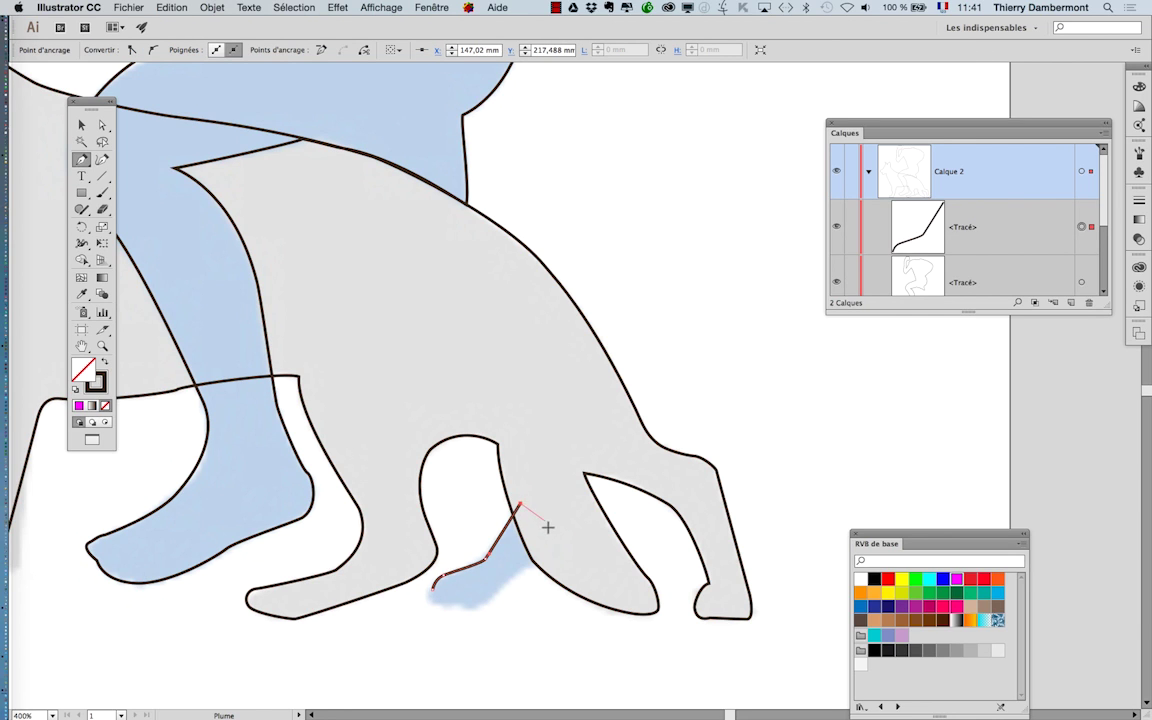
pyautogui.click(545, 527)
pyautogui.click(541, 555)
pyautogui.moveTo(527, 563); pyautogui.dragTo(515, 571)
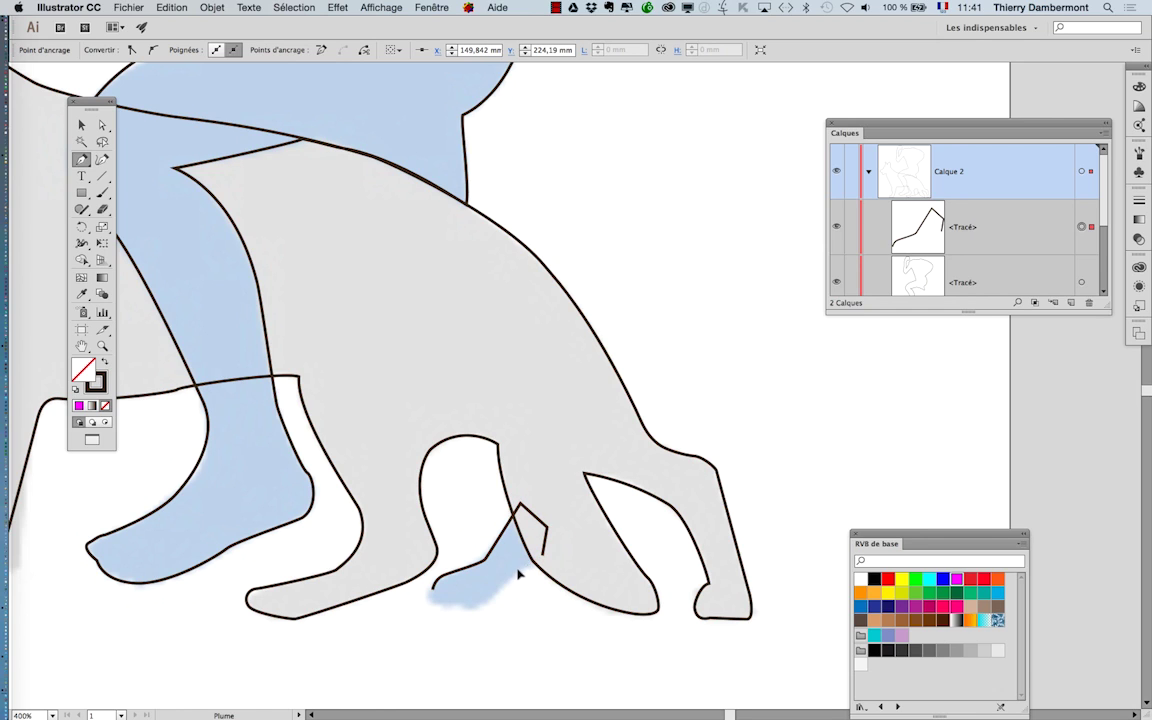
# Step: Trace the sole of the rear foot back to the toes, close the path with a rounded toe and deselect it
pyautogui.click(499, 588)
pyautogui.click(482, 603)
pyautogui.click(451, 605)
pyautogui.keyDown('super'); pyautogui.click(430, 594); pyautogui.keyUp('super')
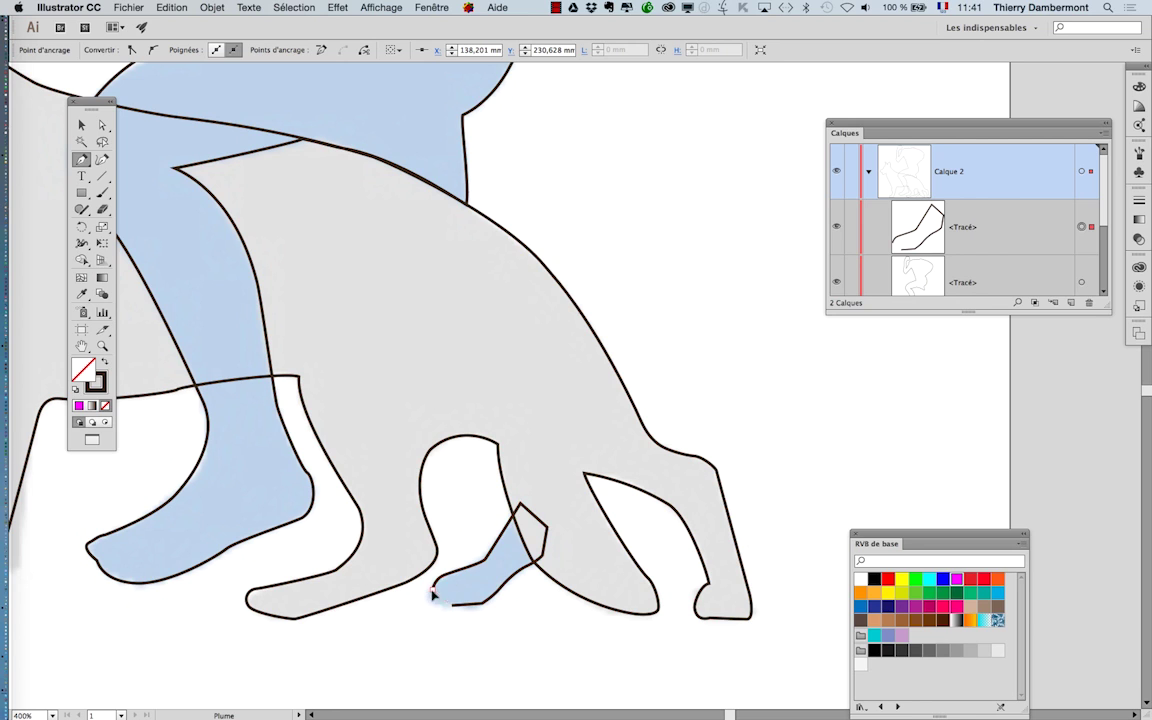
pyautogui.moveTo(443, 572); pyautogui.dragTo(443, 572)
pyautogui.keyDown('super'); pyautogui.click(557, 625); pyautogui.keyUp('super')
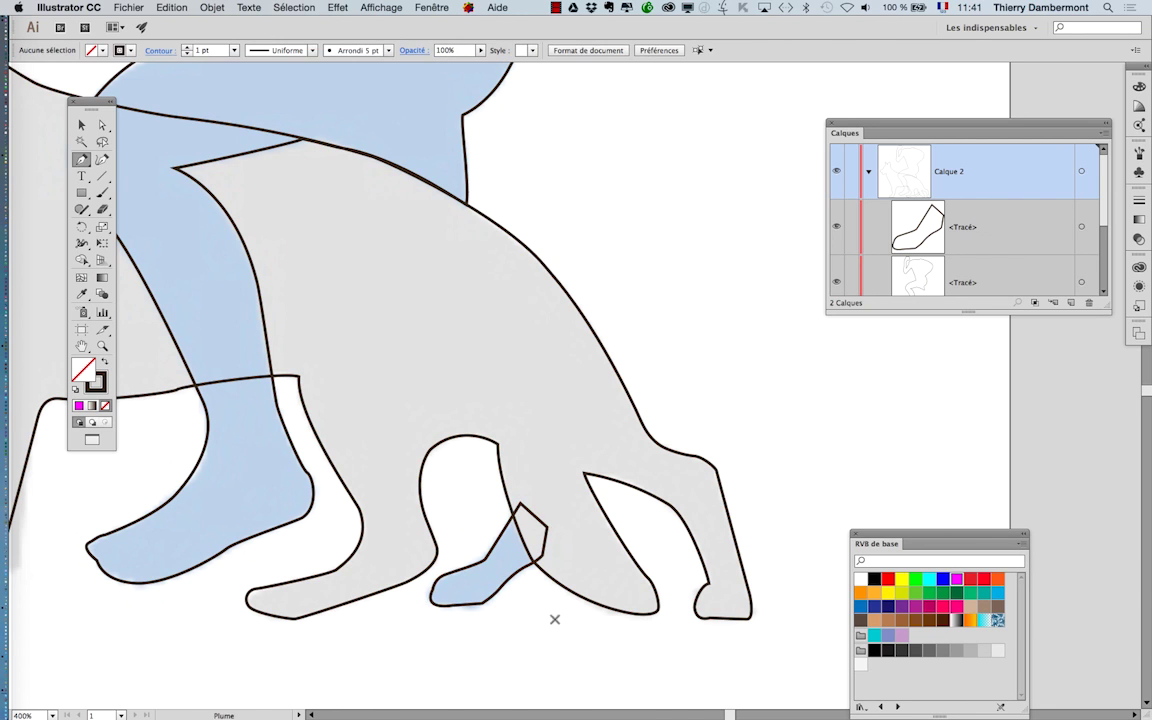
# Step: Save the document under the new name "dessin de logo - 03.ai" in Adobe Illustrator format
pyautogui.scroll(-4, 556, 623)
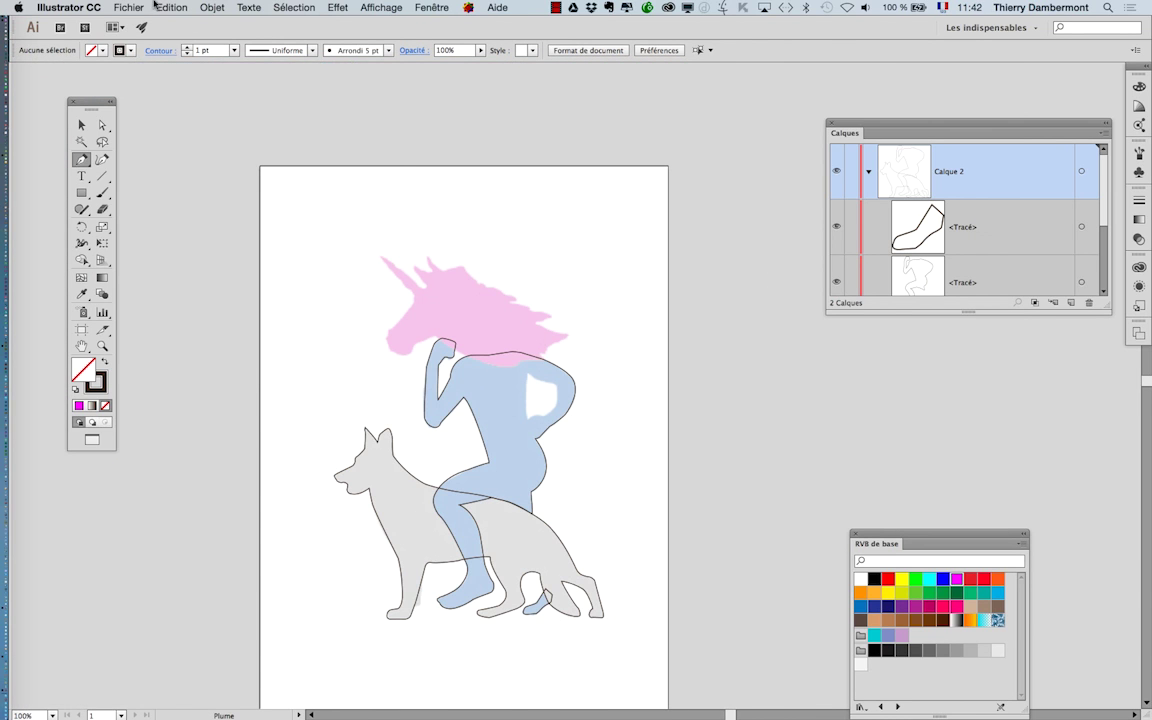
pyautogui.click(130, 7)
pyautogui.click(140, 115)
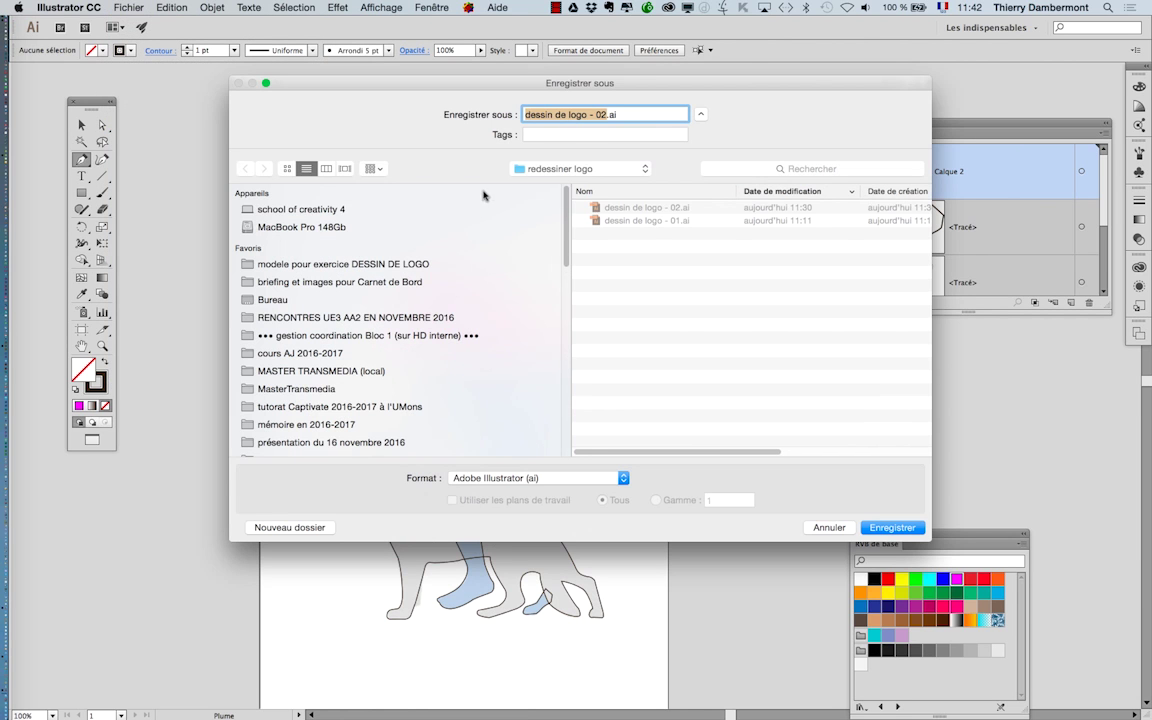
pyautogui.click(603, 116)
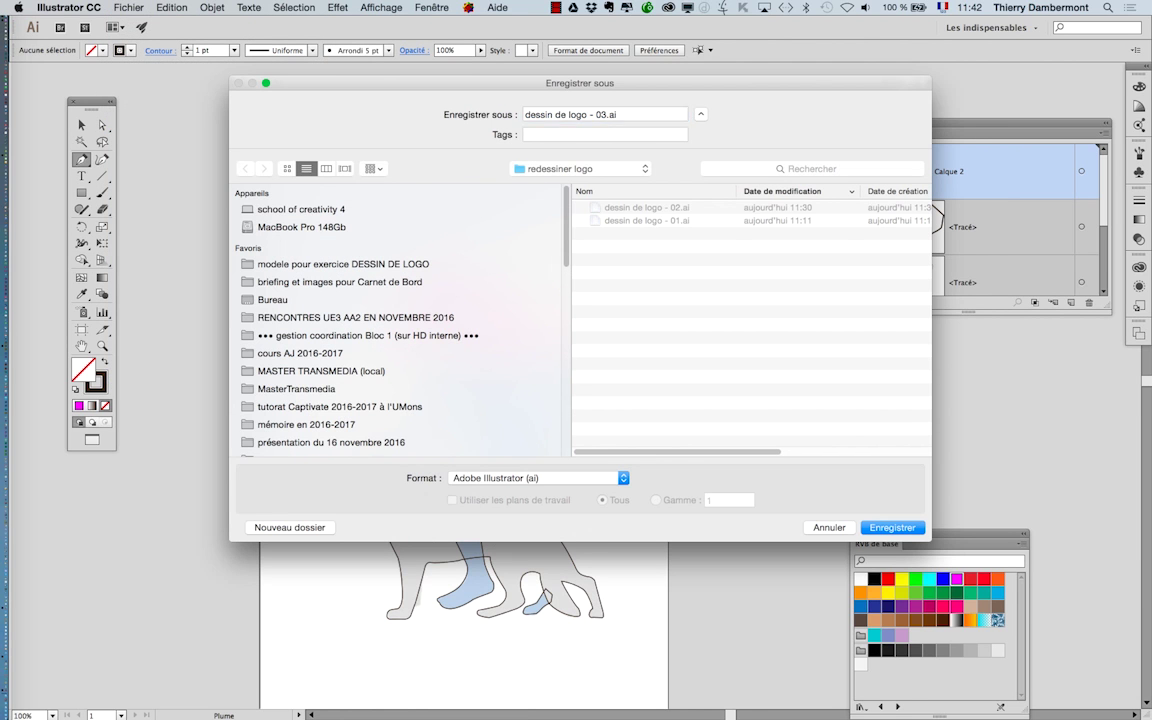
pyautogui.press('Return')
pyautogui.click(578, 526)
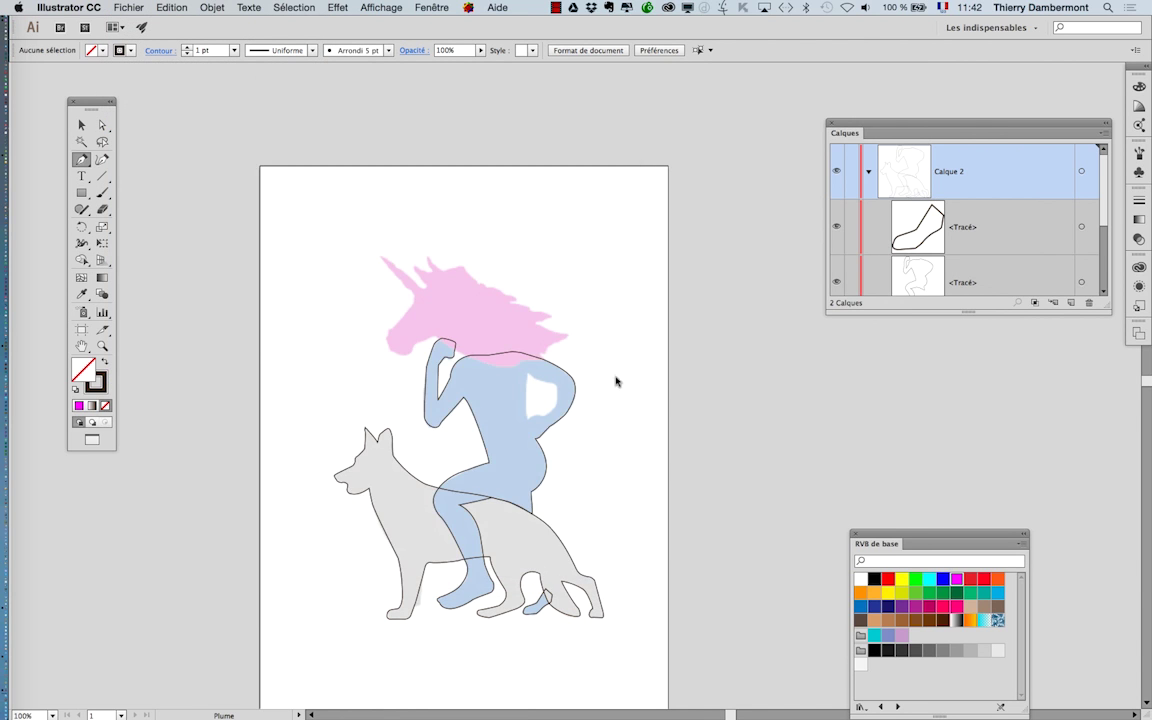
# Step: Start a new path along the top edge of the white arm opening and trace its outer side around to the lower edge
pyautogui.scroll(2, 533, 395)
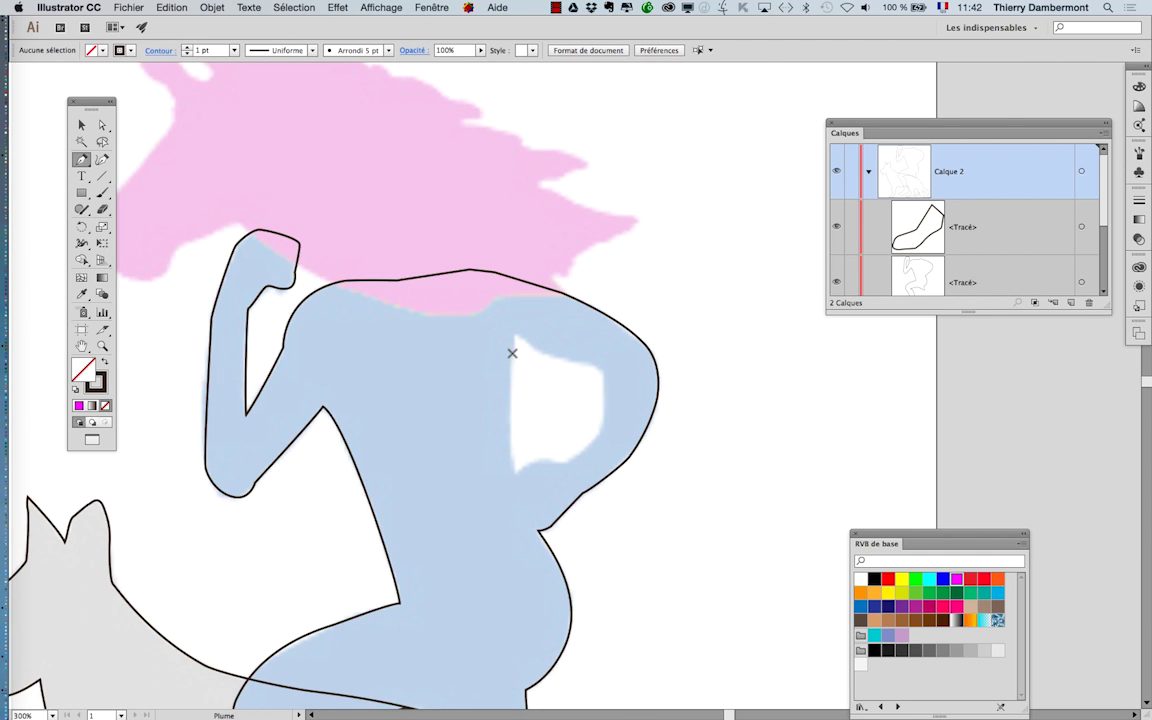
pyautogui.click(513, 334)
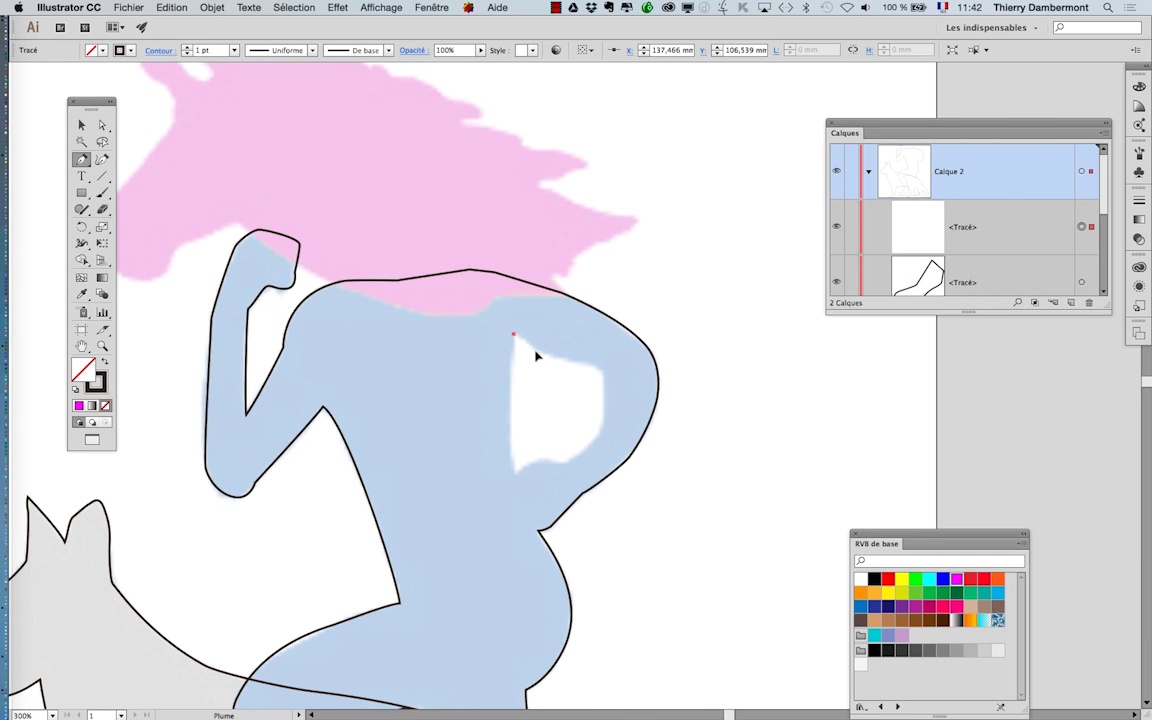
pyautogui.click(540, 351)
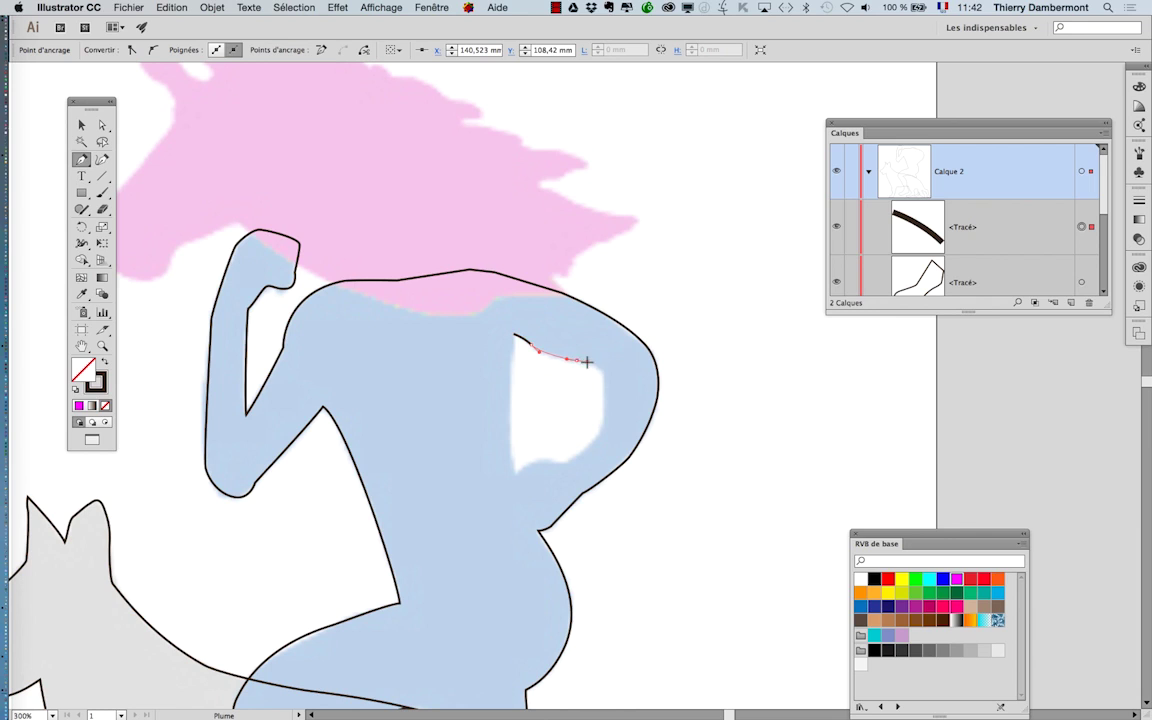
pyautogui.click(587, 362)
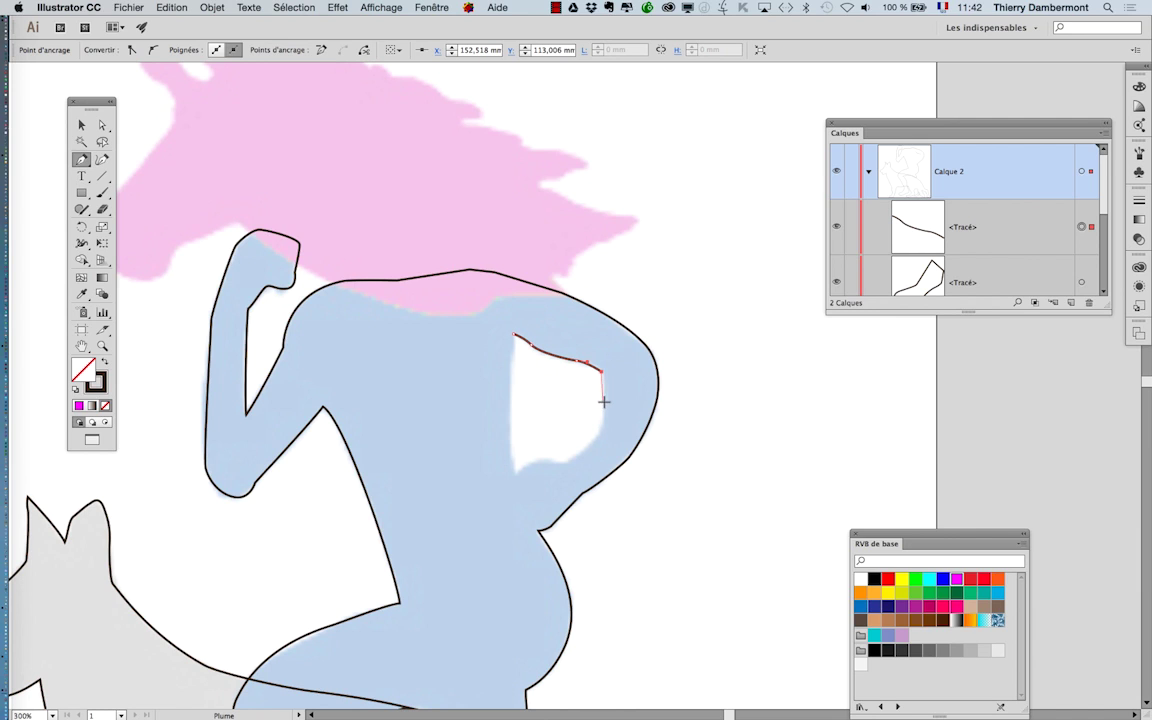
pyautogui.click(604, 405)
pyautogui.click(575, 459)
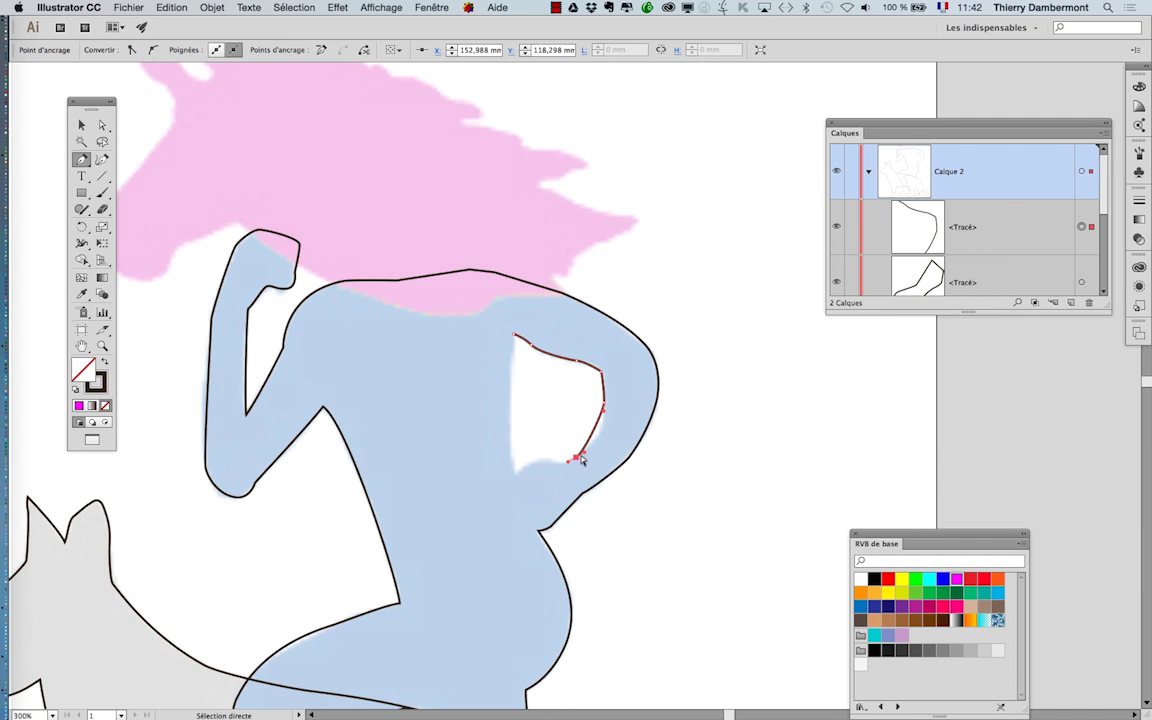
pyautogui.moveTo(586, 456); pyautogui.dragTo(606, 441)
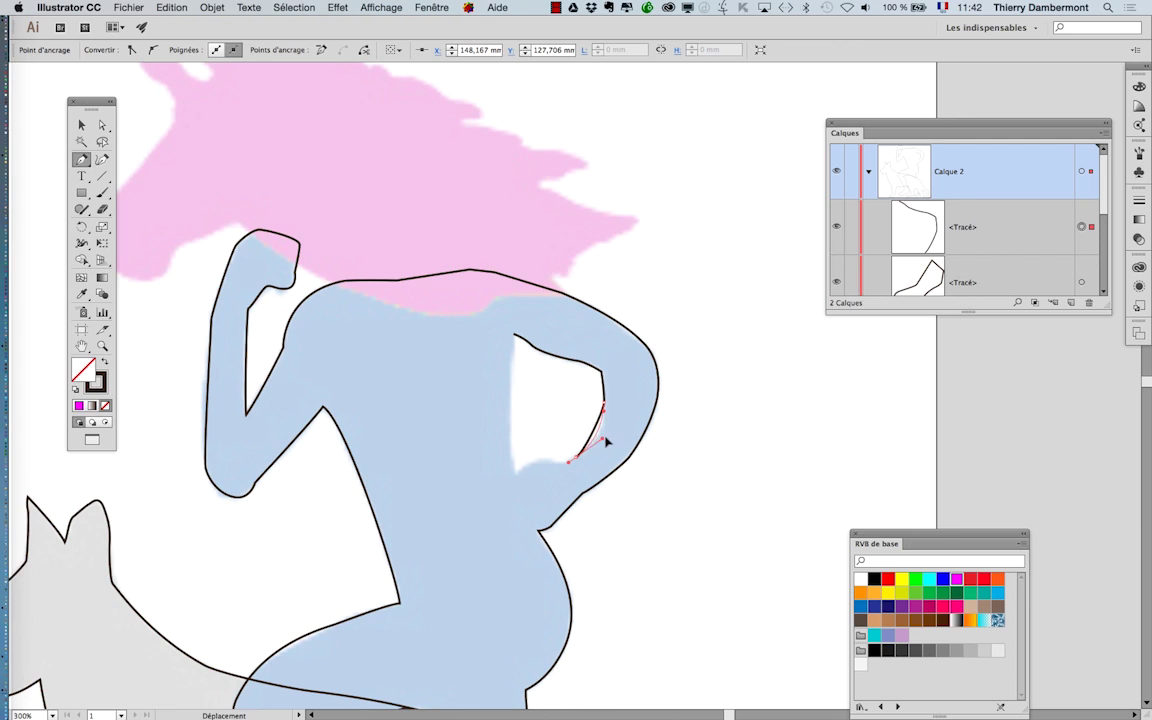
# Step: Trace the lower edge and the torso side of the arm opening, close the path at its upper corner and deselect it
pyautogui.click(537, 461)
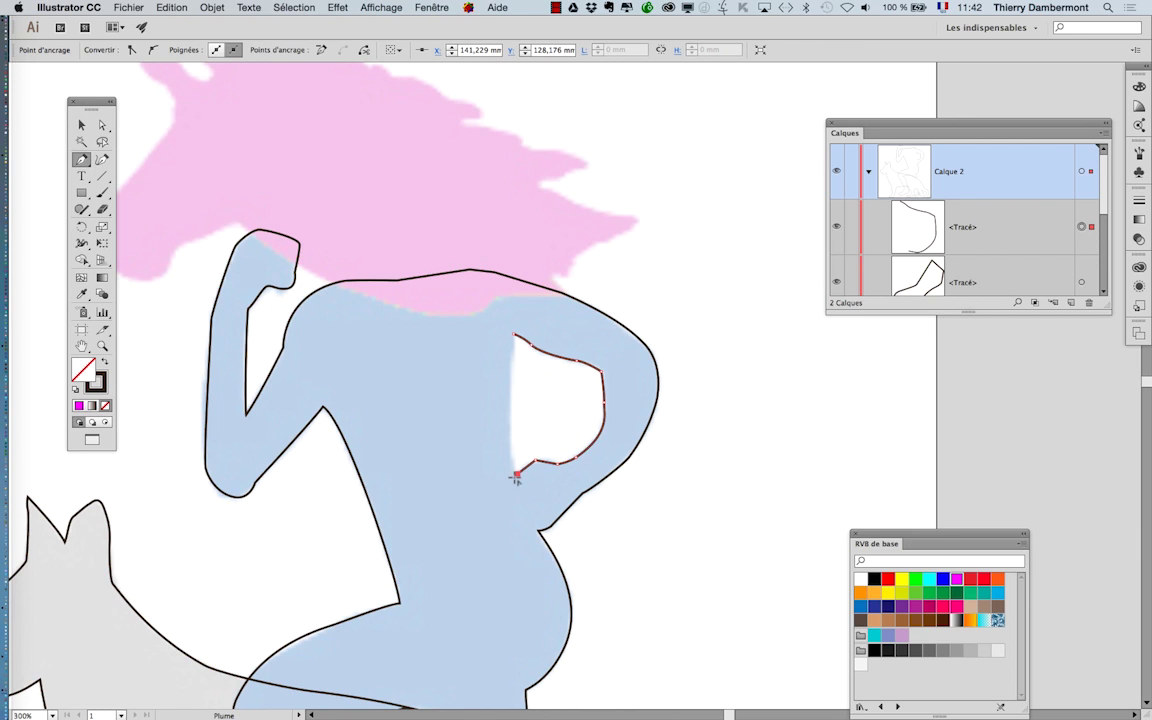
pyautogui.click(514, 336)
pyautogui.moveTo(508, 401)
pyautogui.mouseDown()
pyautogui.moveTo(510, 390)
pyautogui.moveTo(510, 425)
pyautogui.mouseUp()
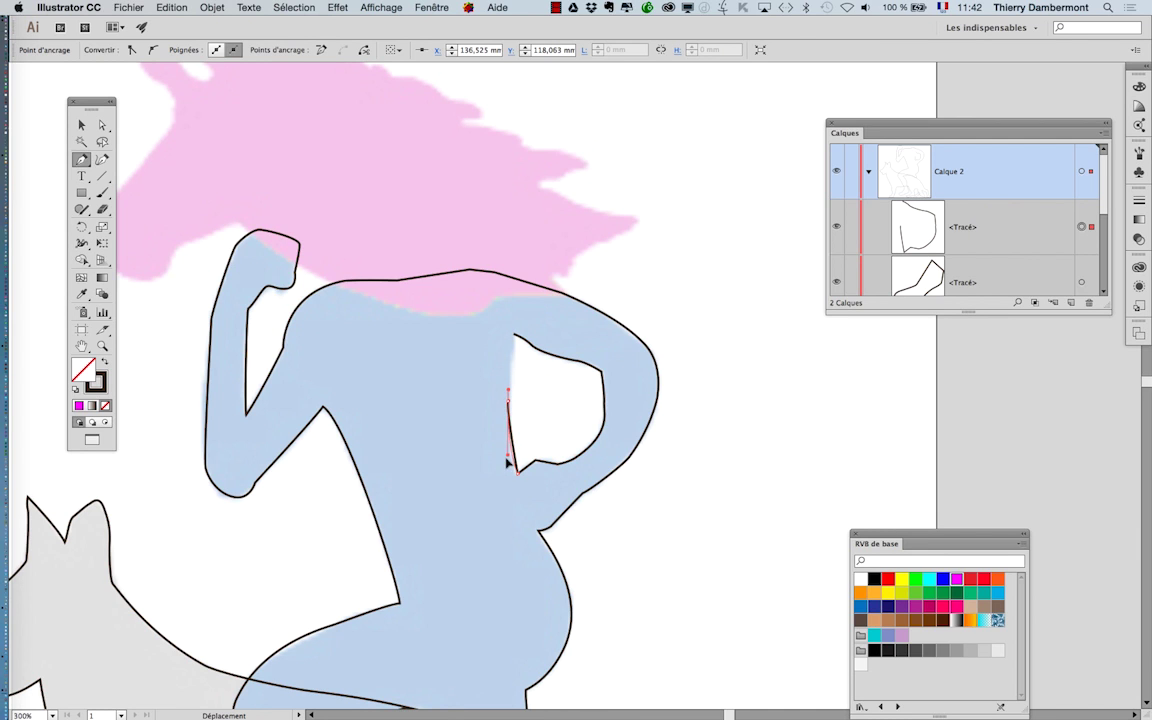
pyautogui.click(512, 338)
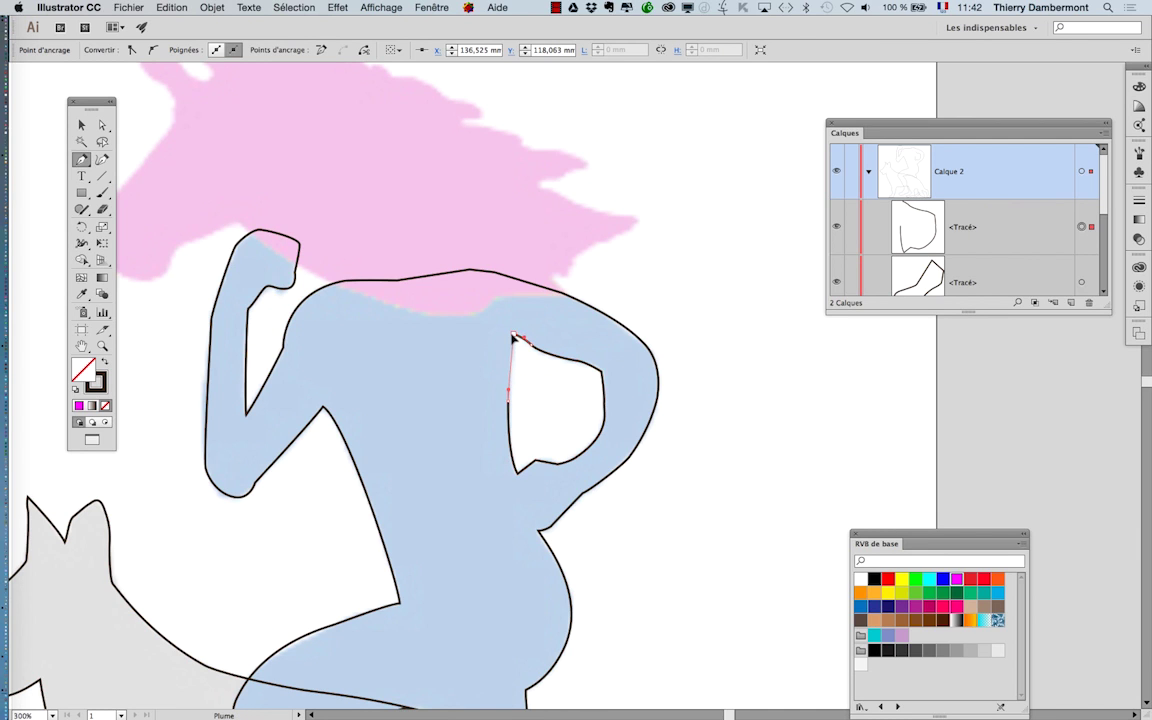
pyautogui.keyDown('super'); pyautogui.click(535, 399); pyautogui.keyUp('super')
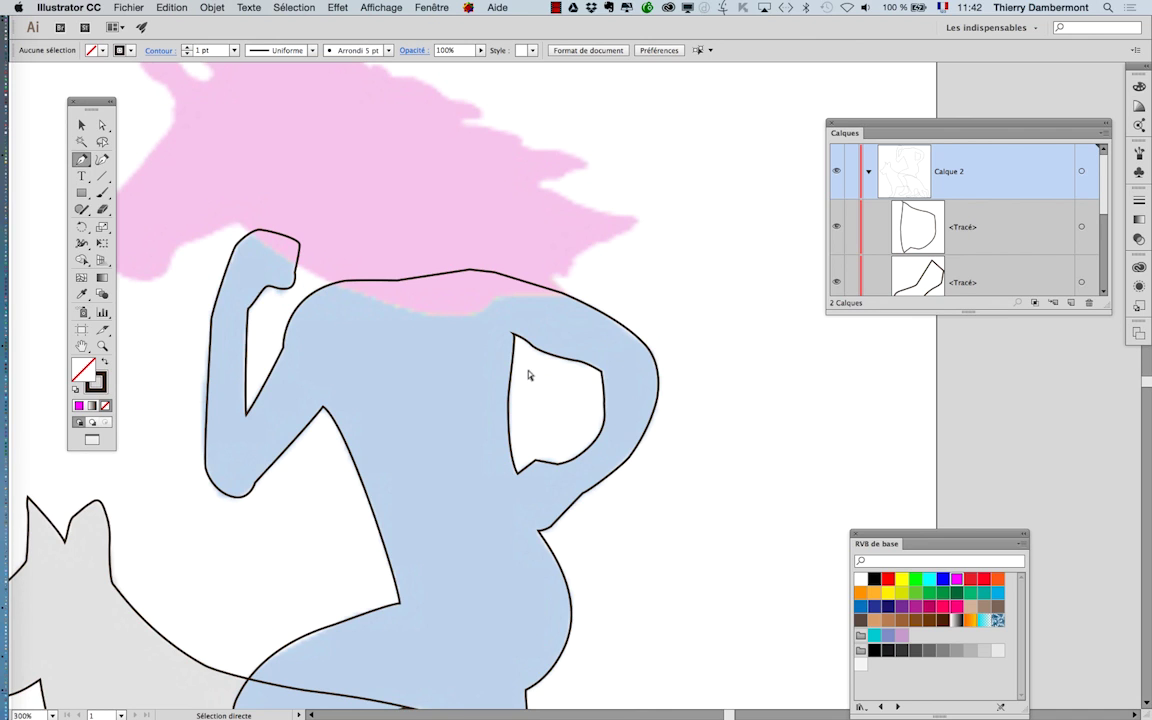
# Step: Adjust the curve handle at the upper corner of the arm opening to remove the small spike, and deselect the path
pyautogui.keyDown('super'); pyautogui.click(515, 358); pyautogui.keyUp('super')
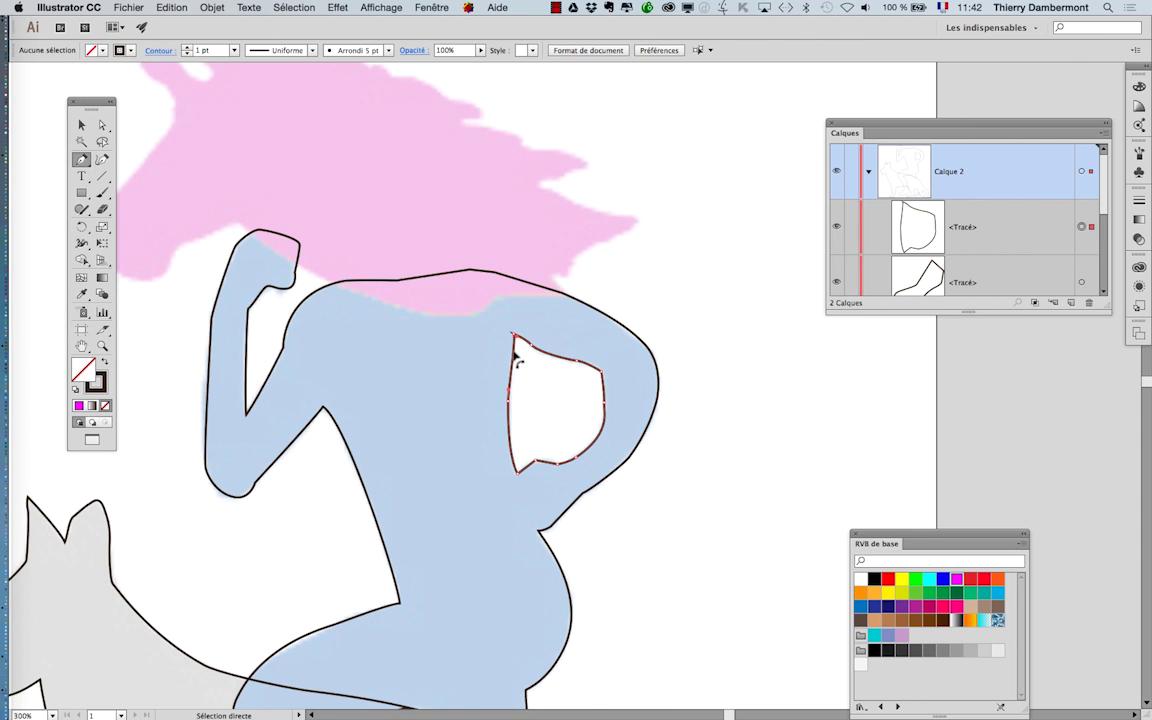
pyautogui.scroll(2, 516, 360)
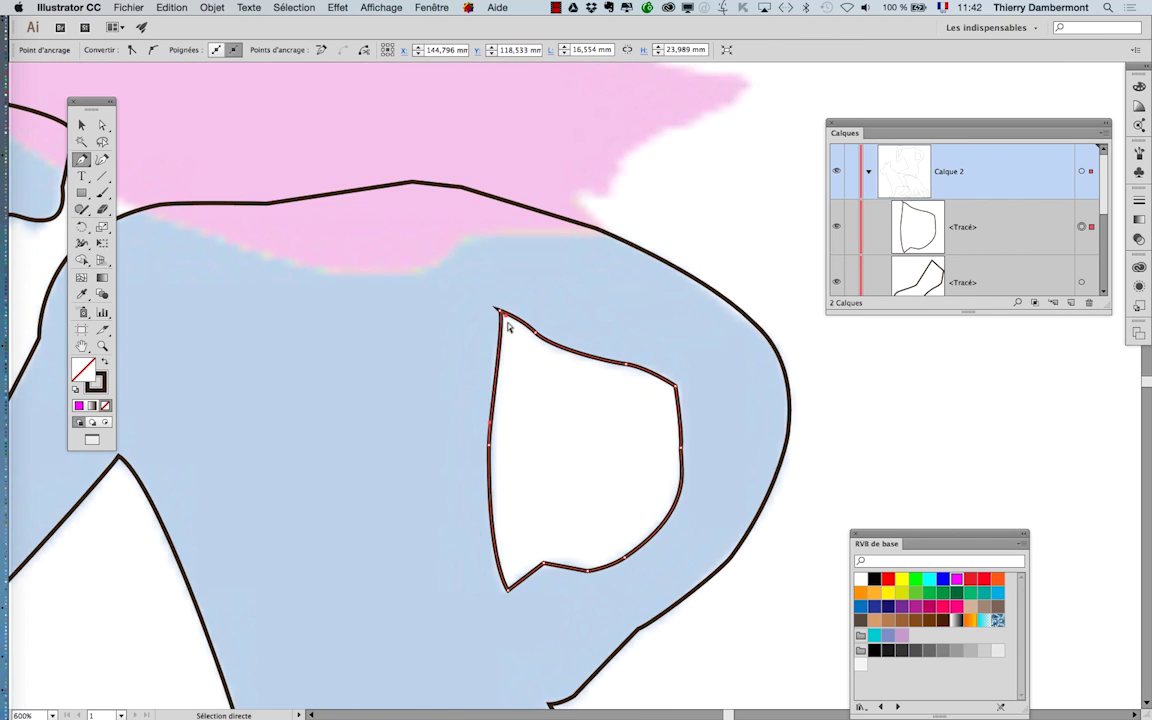
pyautogui.moveTo(505, 318); pyautogui.dragTo(500, 333)
pyautogui.keyDown('super'); pyautogui.click(519, 372); pyautogui.keyUp('super')
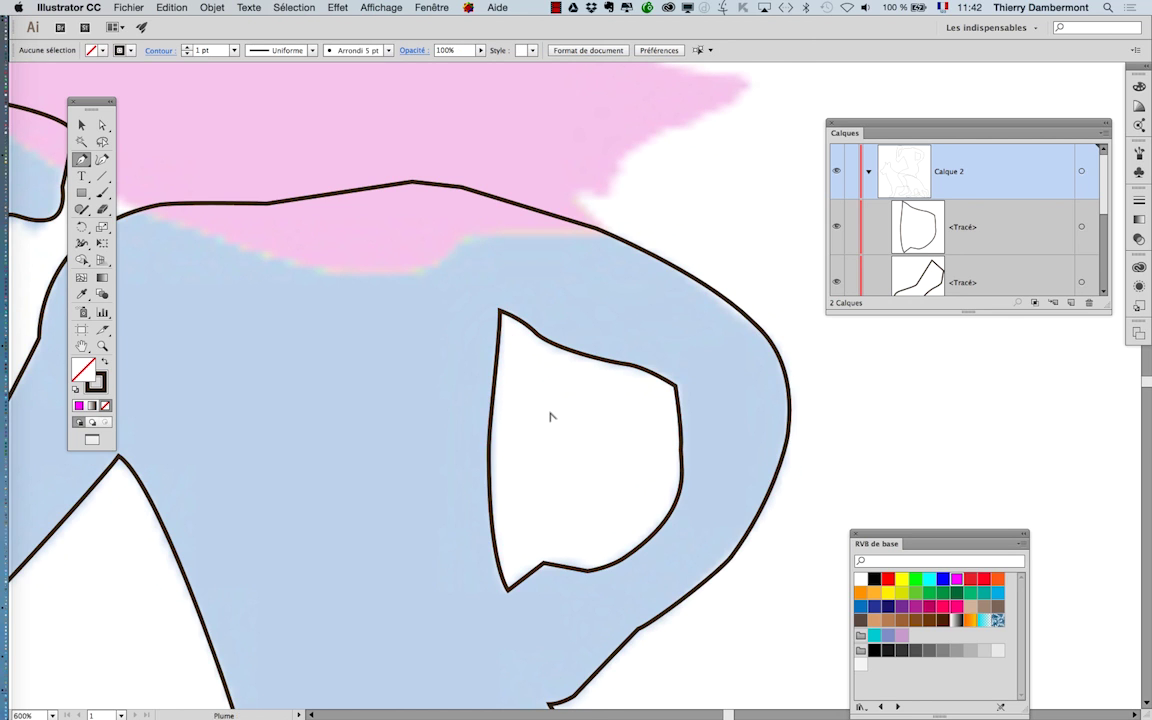
# Step: Save the document under its current file name
pyautogui.scroll(-3, 550, 415)
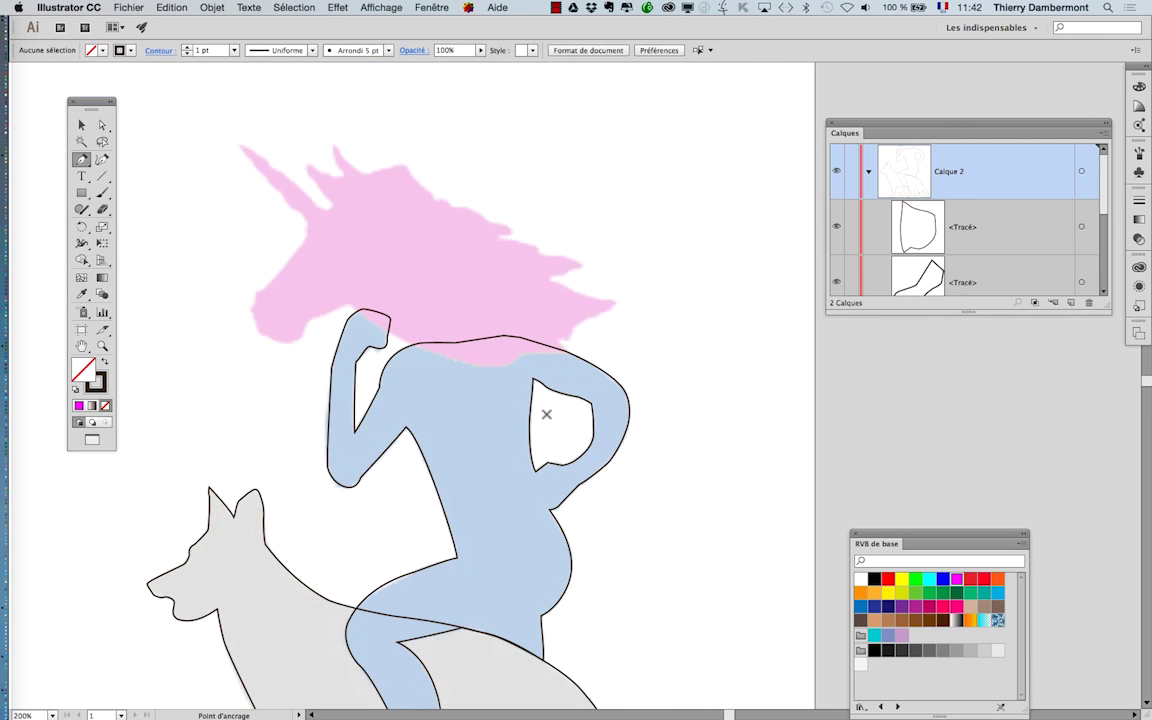
pyautogui.moveTo(491, 392); pyautogui.dragTo(504, 373)
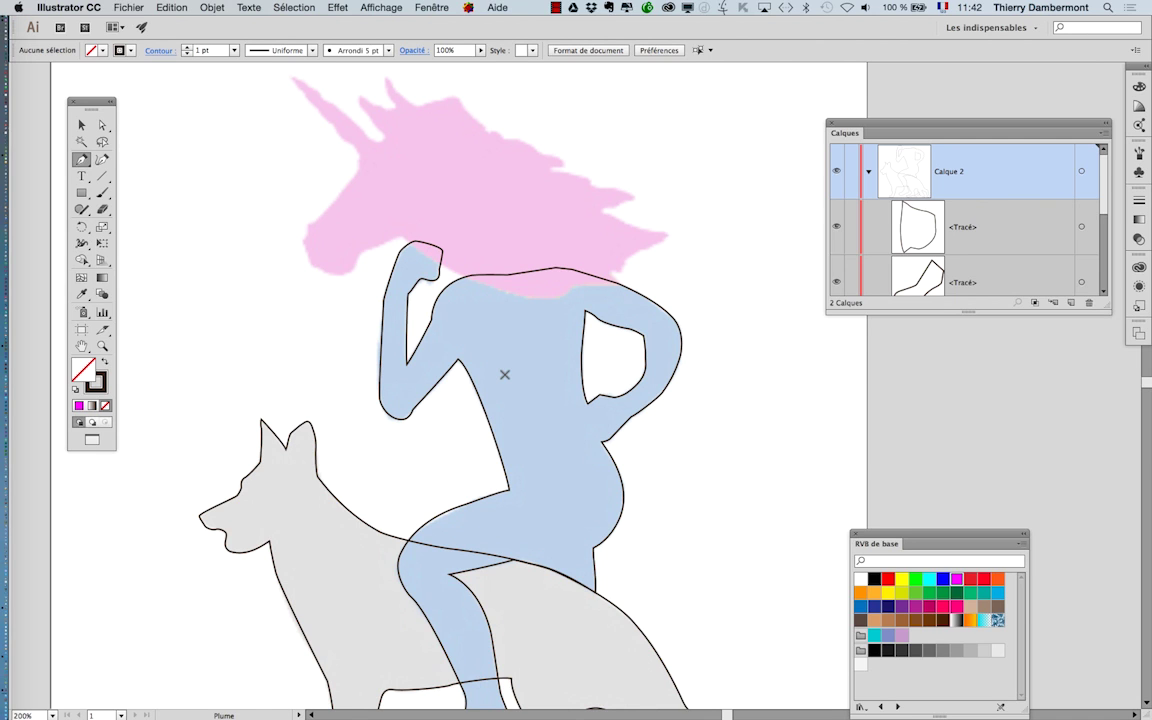
pyautogui.press('super+minus')
pyautogui.press('super+minus')
pyautogui.press('super+minus')
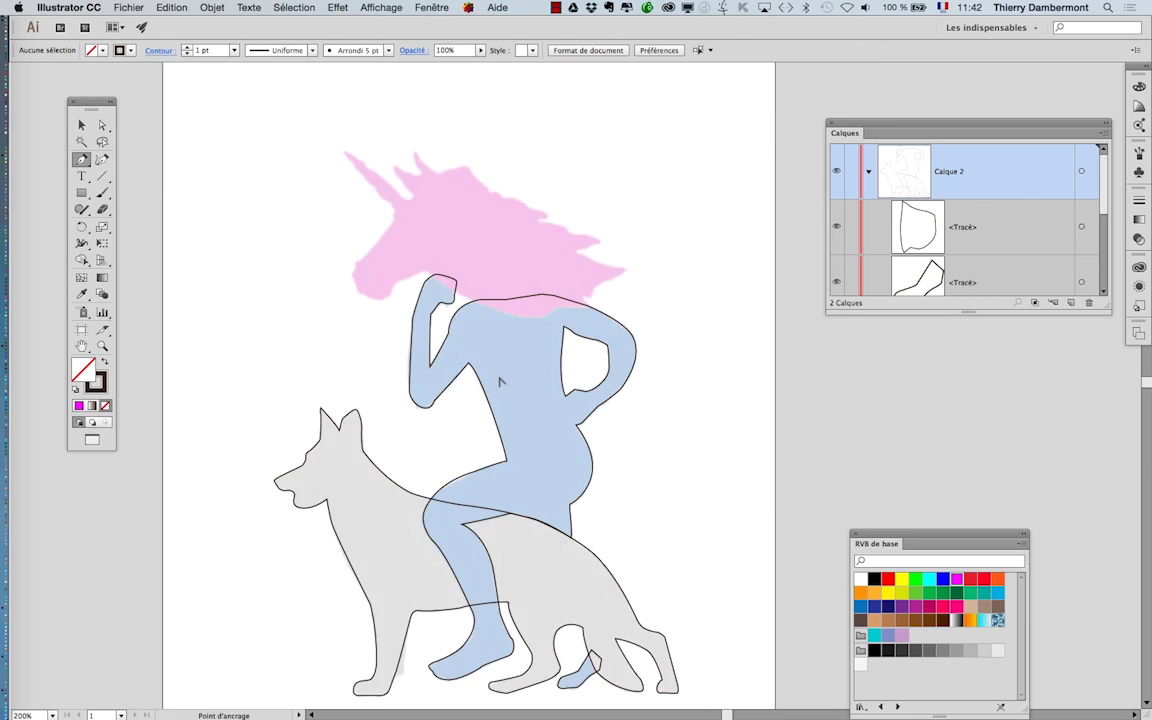
pyautogui.click(129, 7)
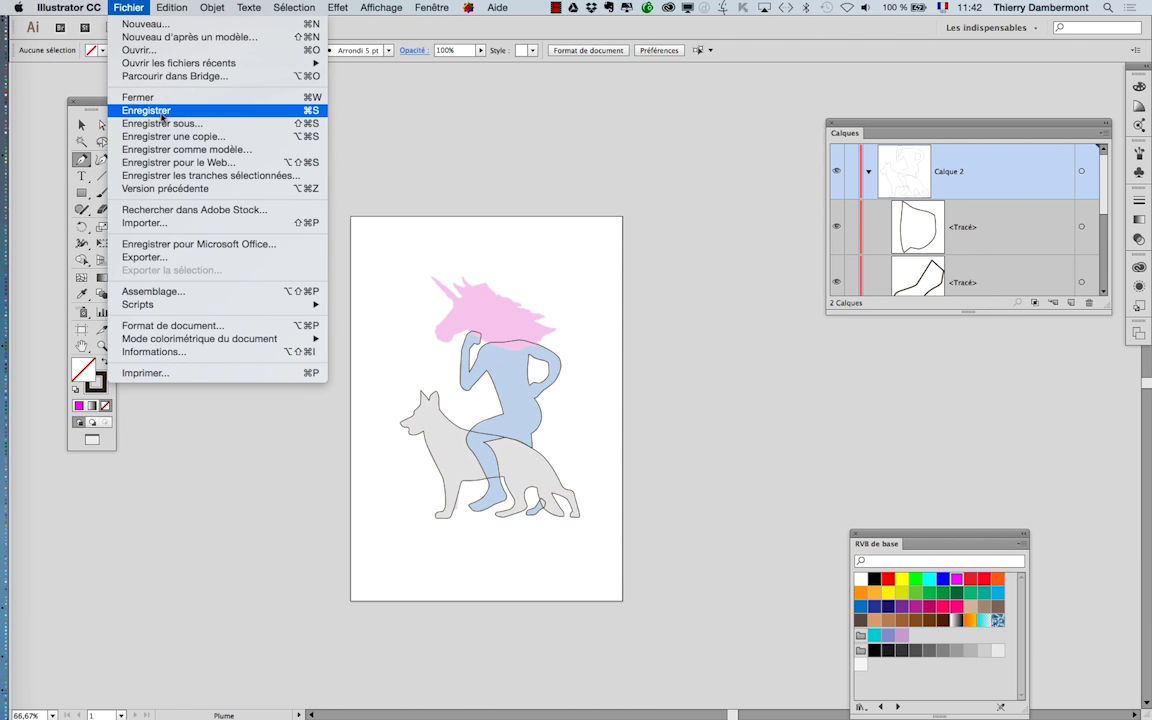
pyautogui.click(146, 110)
# Step: Enlarge the Layers panel and lock the arm opening, foot and figure paths in Calque 2
pyautogui.moveTo(905, 125); pyautogui.dragTo(821, 84)
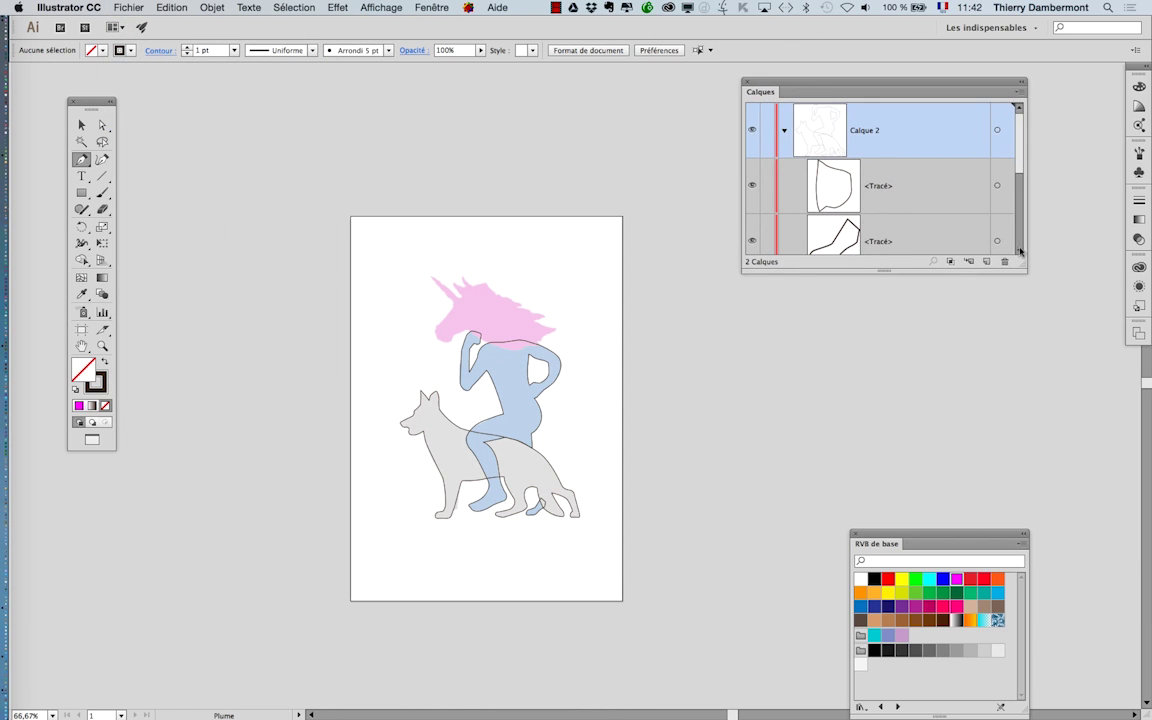
pyautogui.moveTo(1018, 262); pyautogui.dragTo(1061, 413)
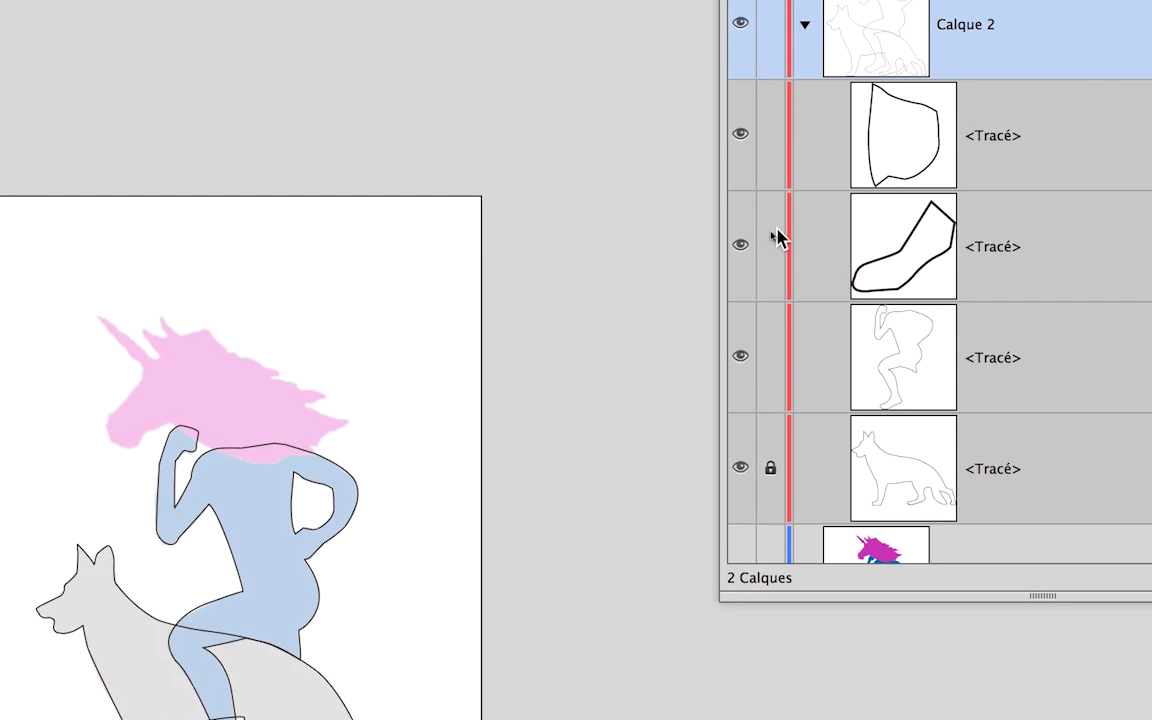
pyautogui.click(771, 135)
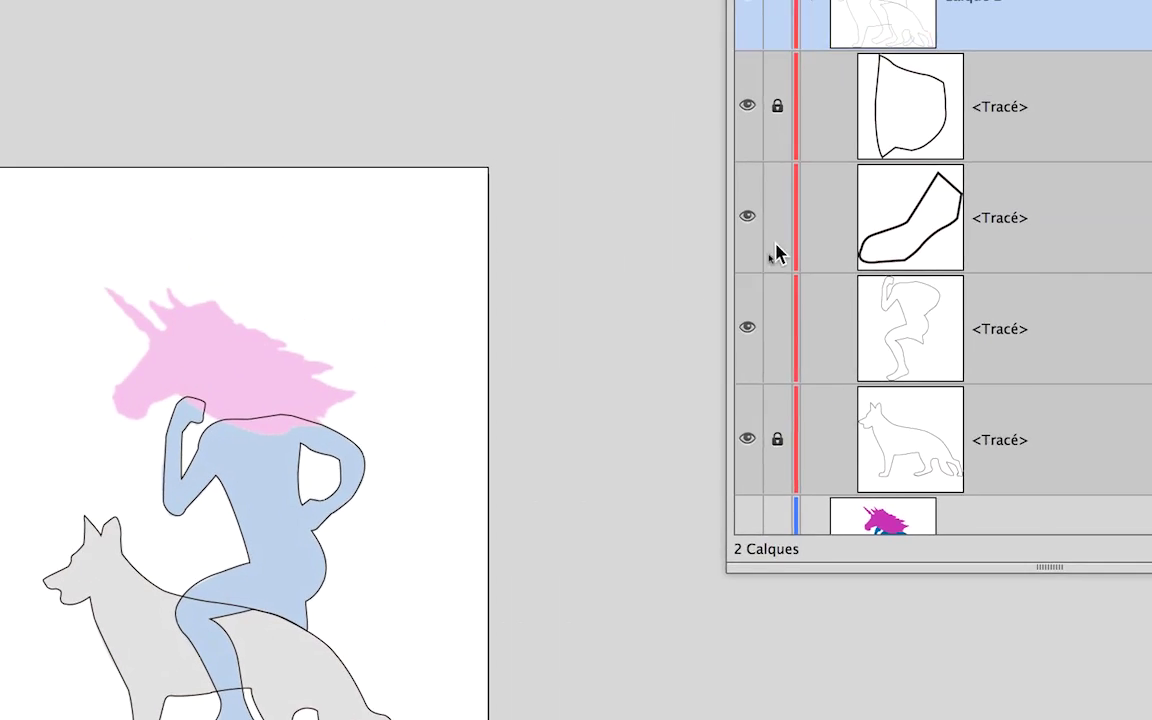
pyautogui.click(777, 228)
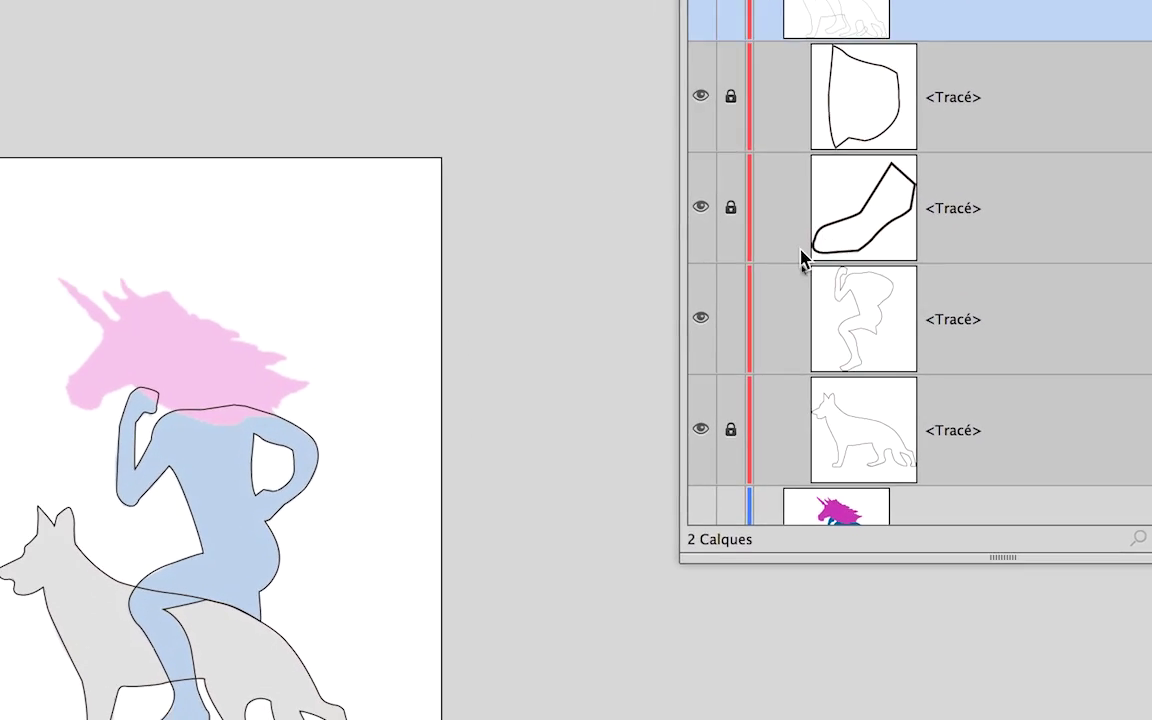
pyautogui.click(738, 346)
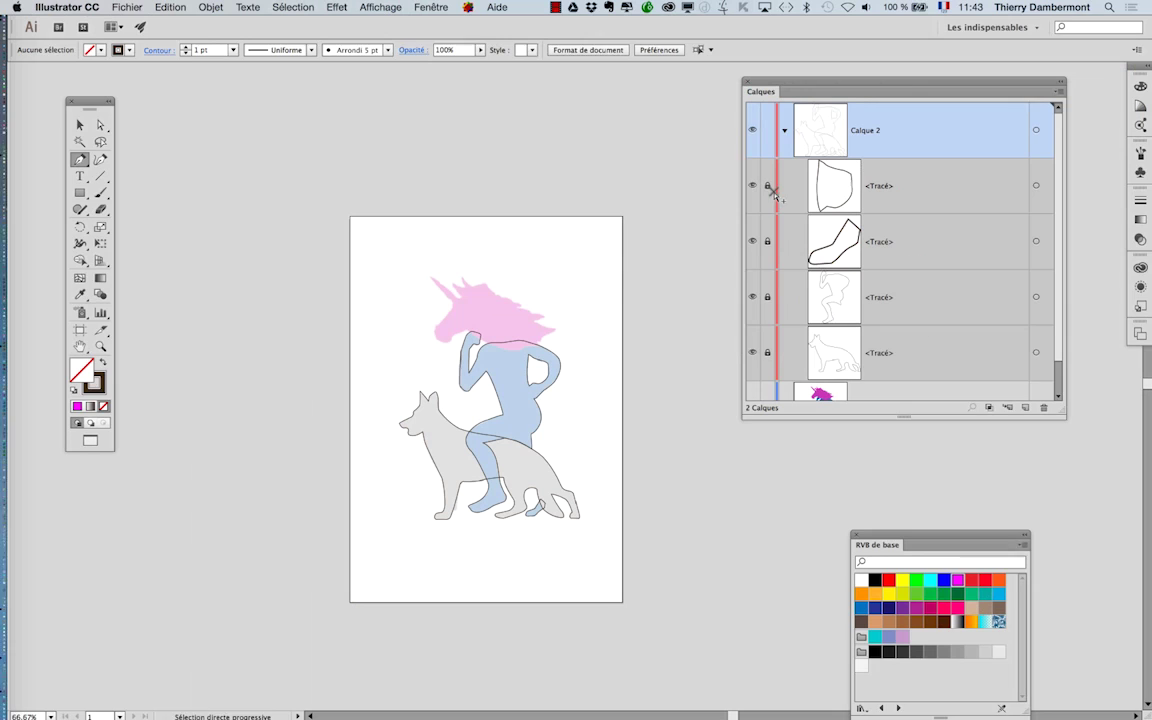
# Step: Start a new Pen path under the unicorn's jaw and trace around the muzzle and up the forehead to the base of the horn
pyautogui.scroll(3, 511, 357)
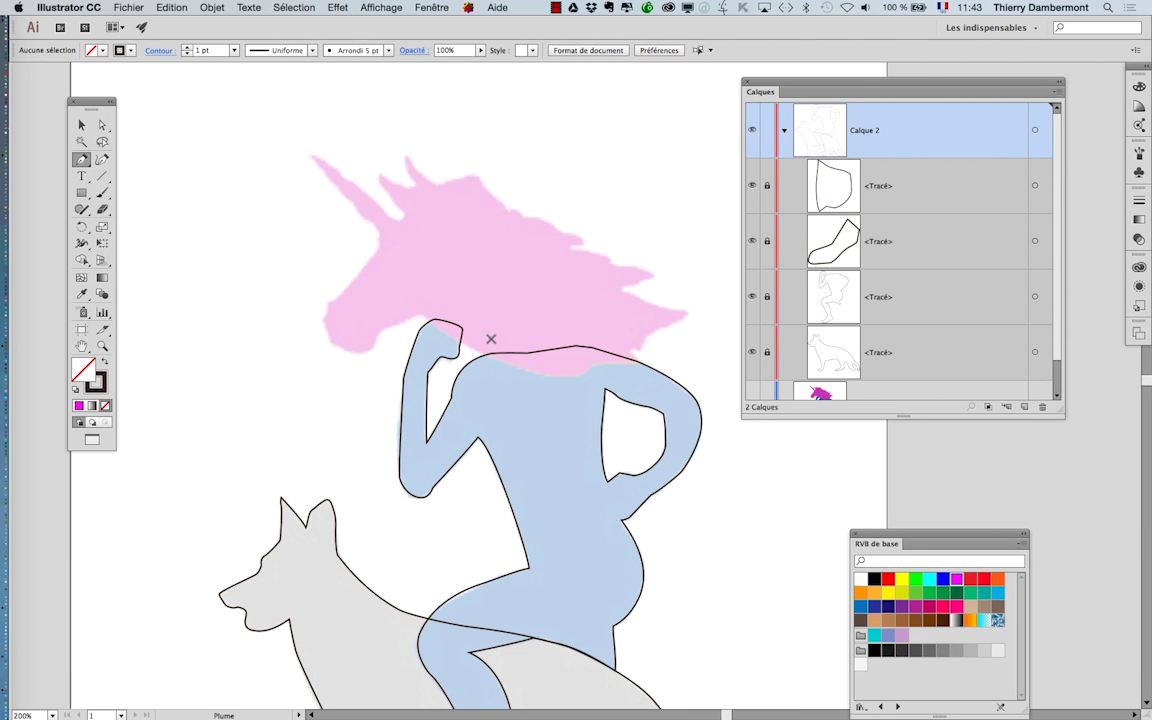
pyautogui.scroll(2, 461, 330)
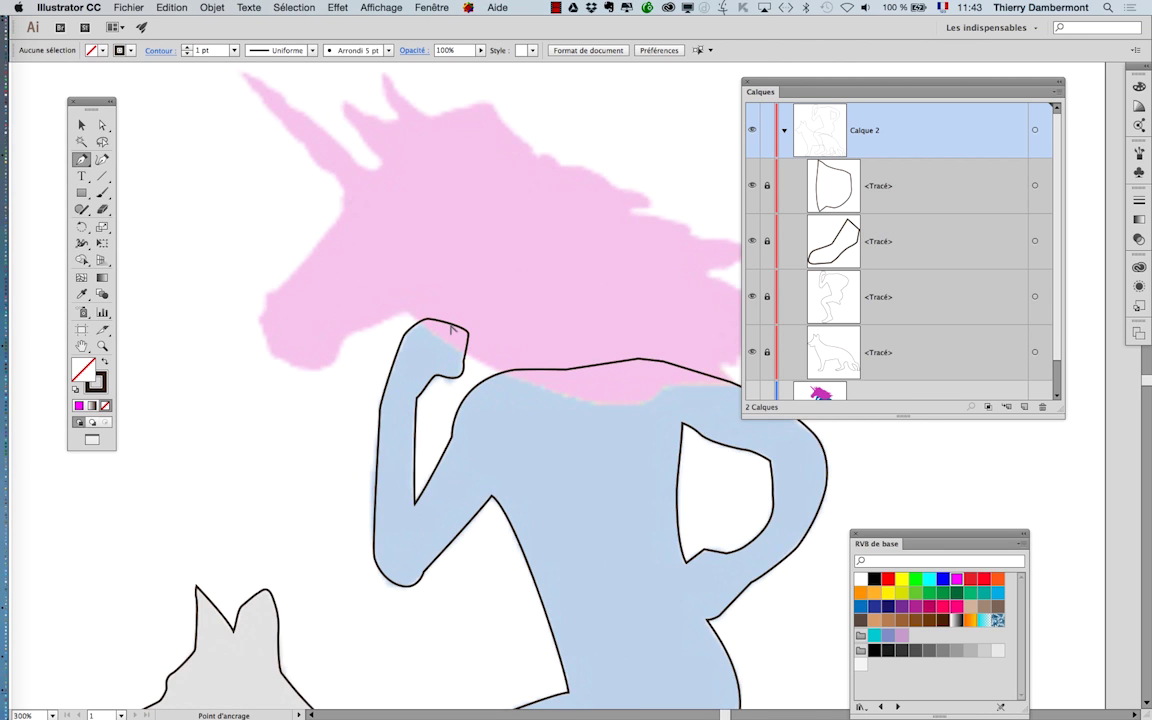
pyautogui.moveTo(499, 380); pyautogui.dragTo(569, 448)
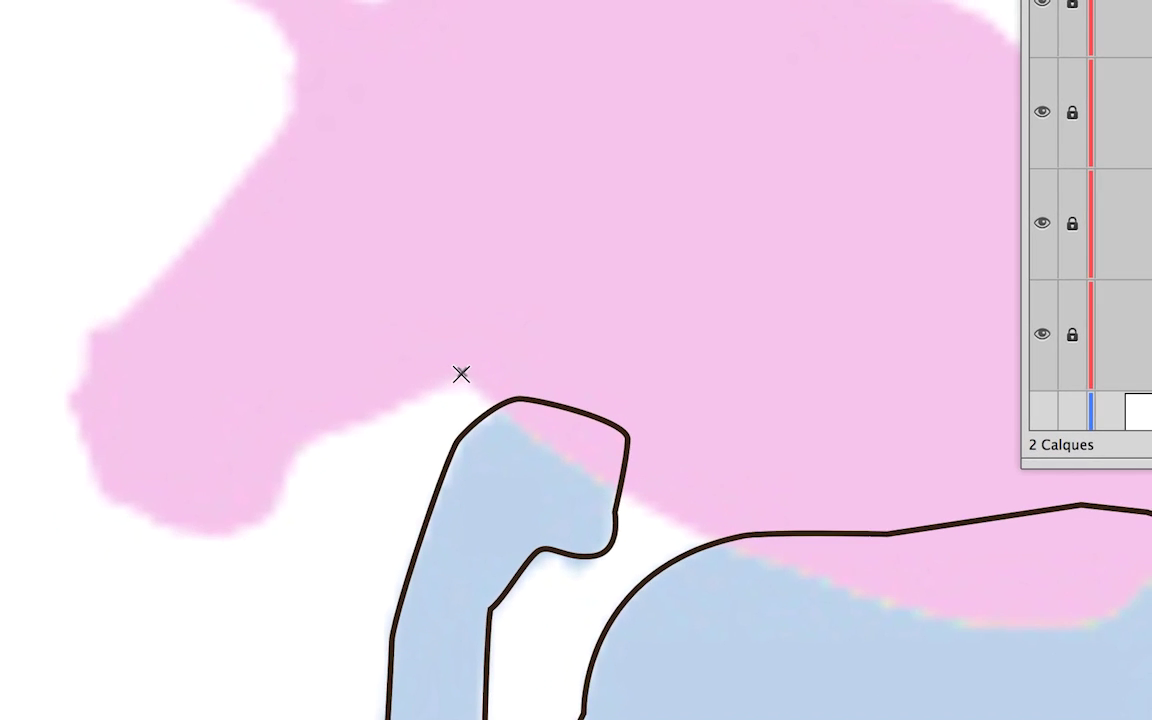
pyautogui.click(463, 366)
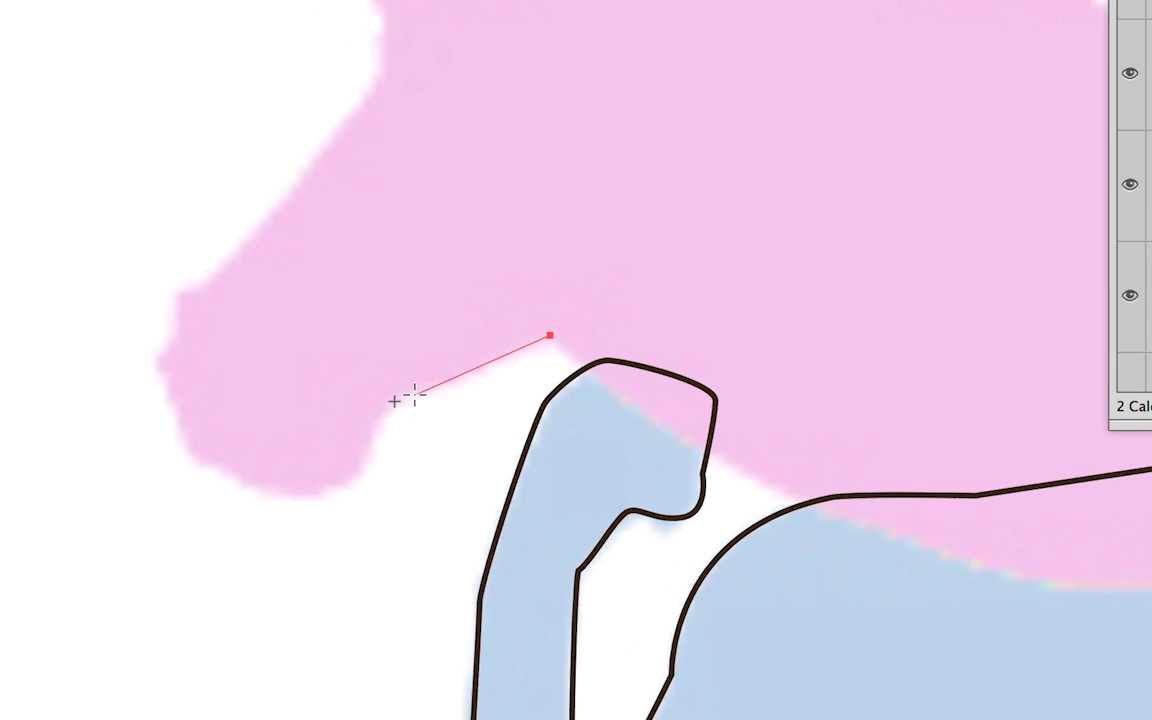
pyautogui.moveTo(395, 400); pyautogui.dragTo(330, 341)
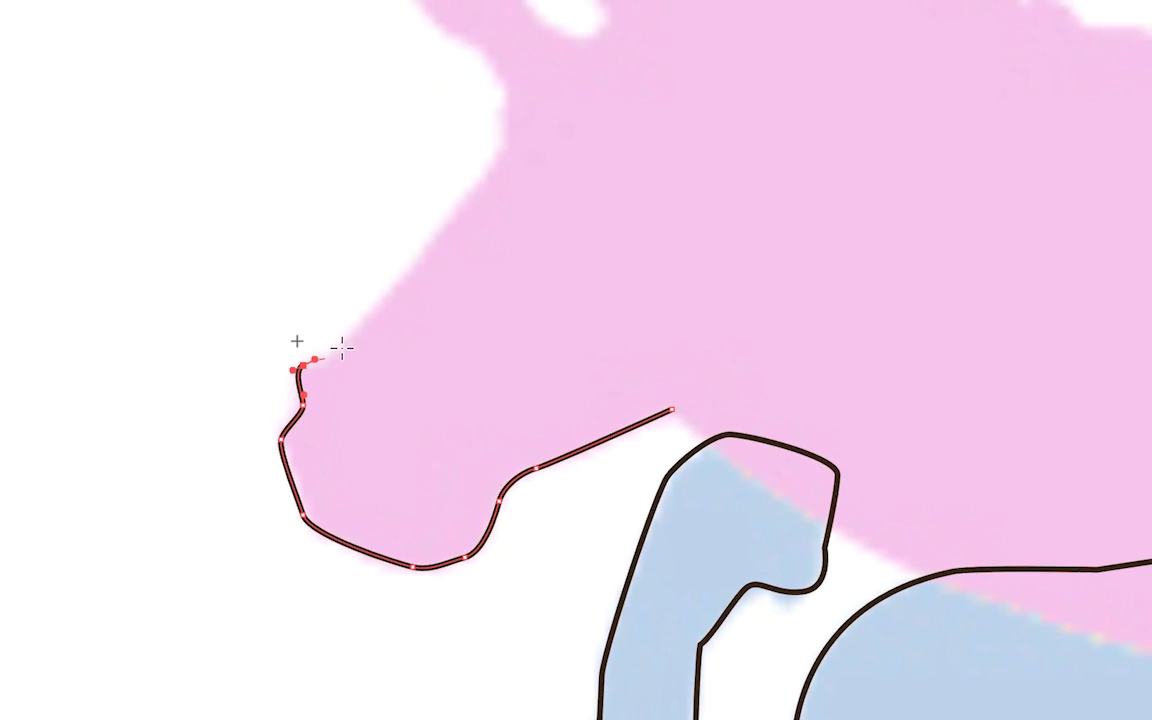
pyautogui.click(342, 344)
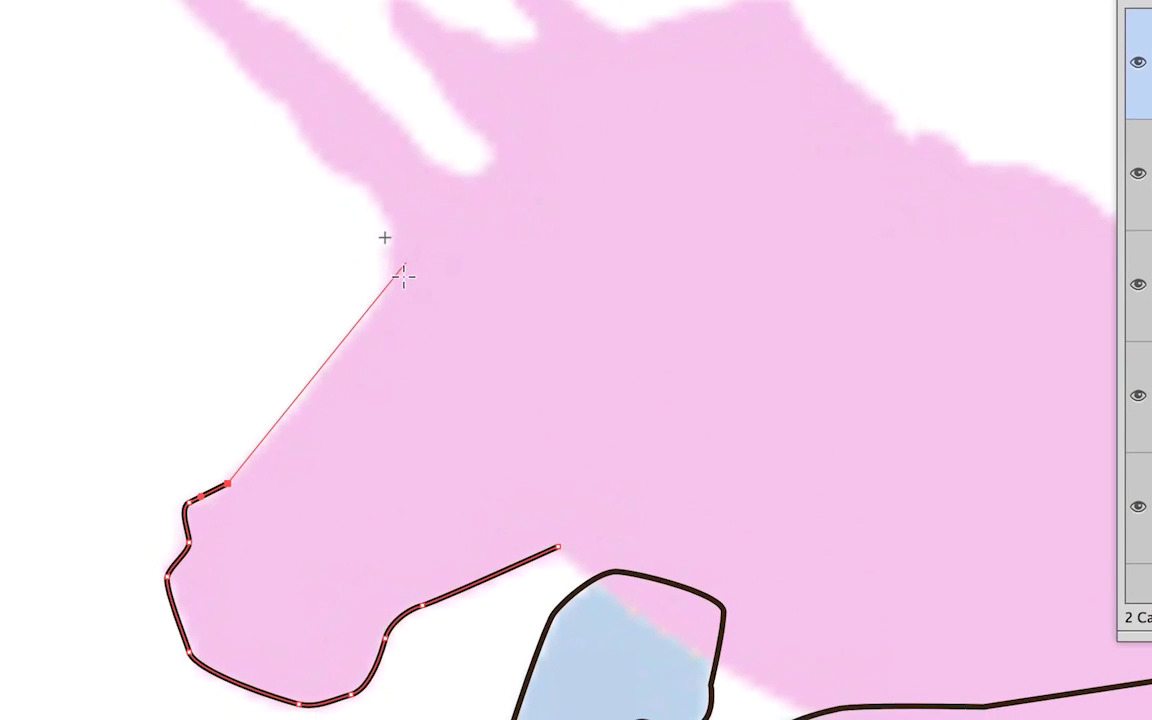
pyautogui.moveTo(392, 287)
pyautogui.mouseDown()
pyautogui.moveTo(400, 265)
pyautogui.moveTo(385, 228)
pyautogui.moveTo(396, 244)
pyautogui.mouseUp()
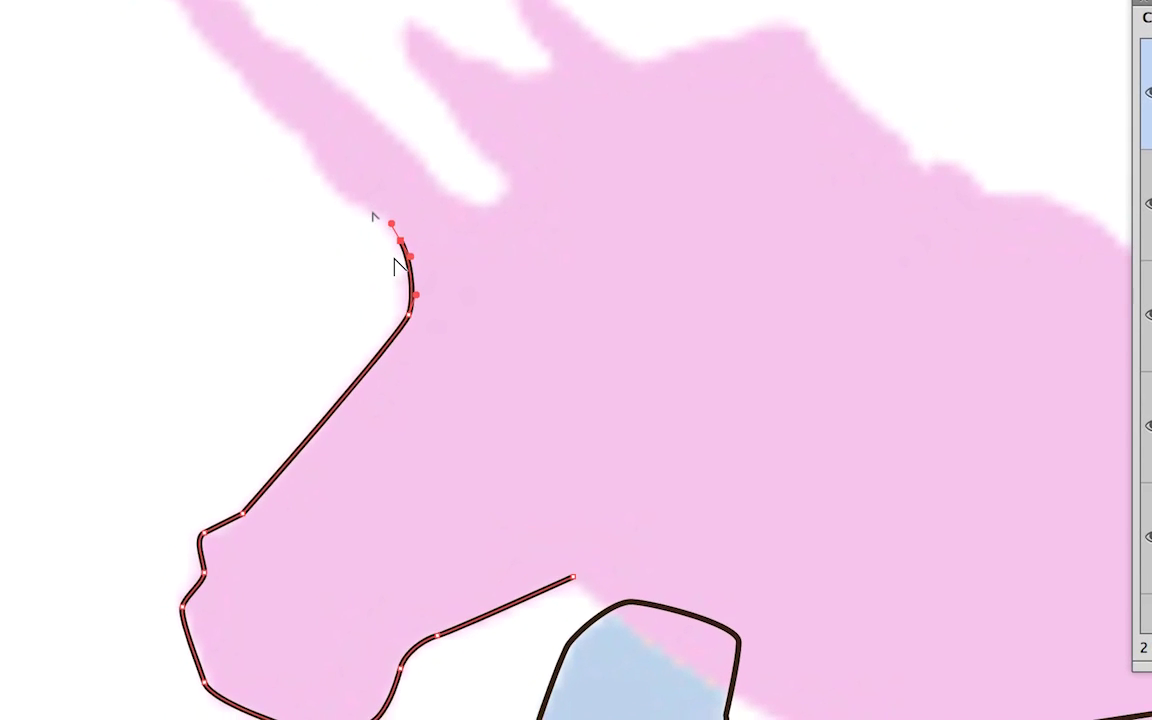
# Step: Reselect the open head path and continue it with the Pencil tool around the horn and into the notch behind it
pyautogui.scroll(-1, 396, 262)
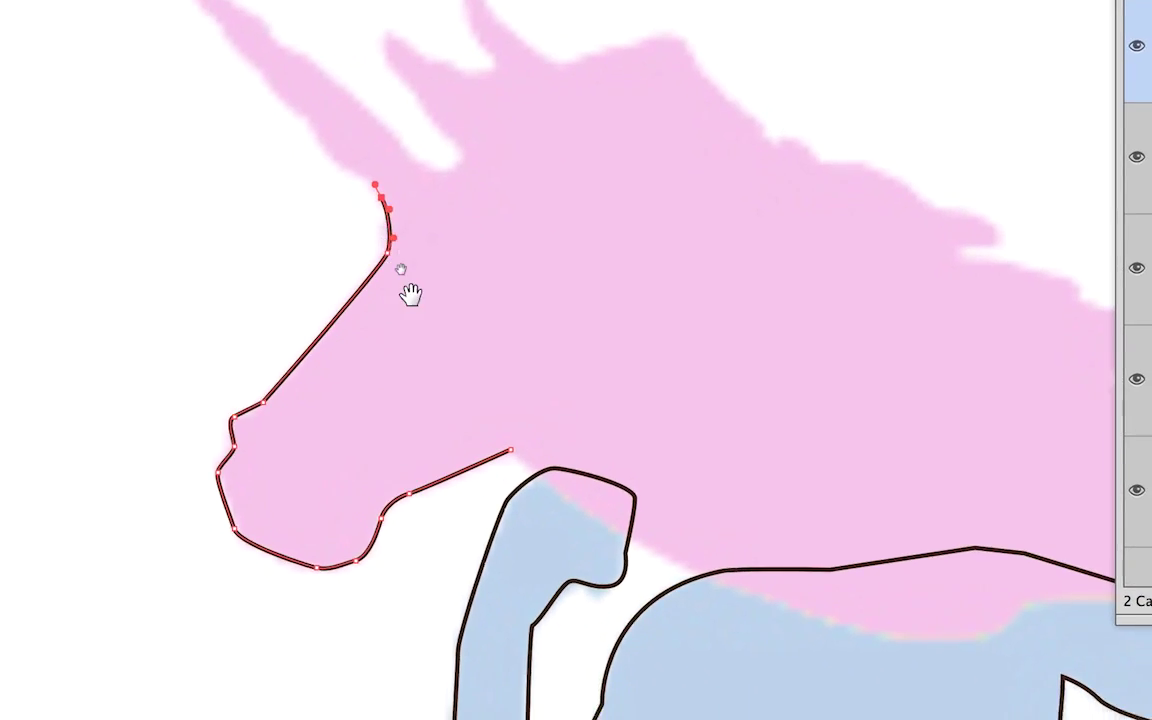
pyautogui.moveTo(428, 358); pyautogui.dragTo(501, 556)
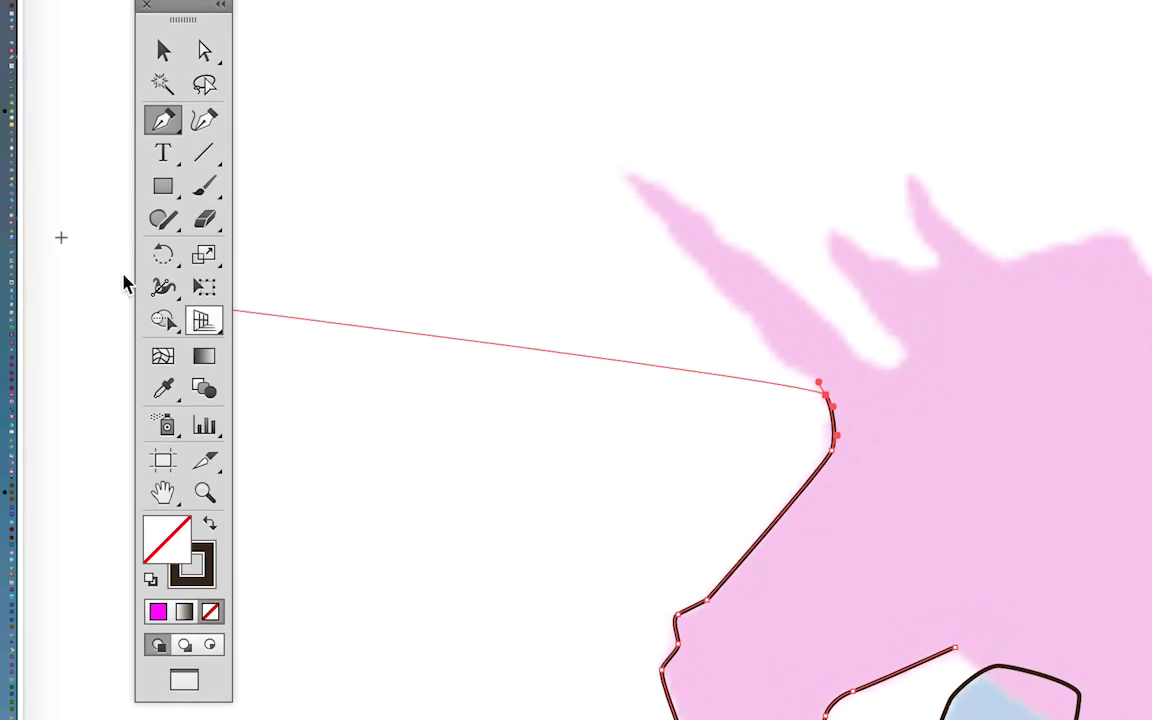
pyautogui.click(140, 262)
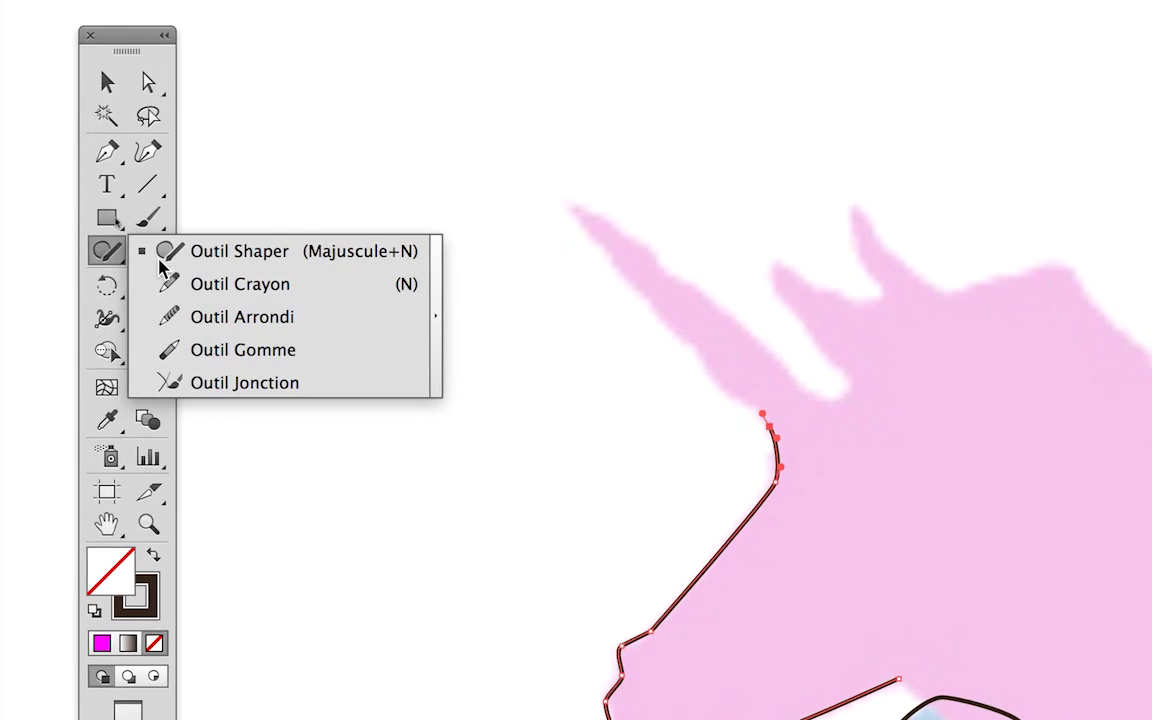
pyautogui.click(168, 272)
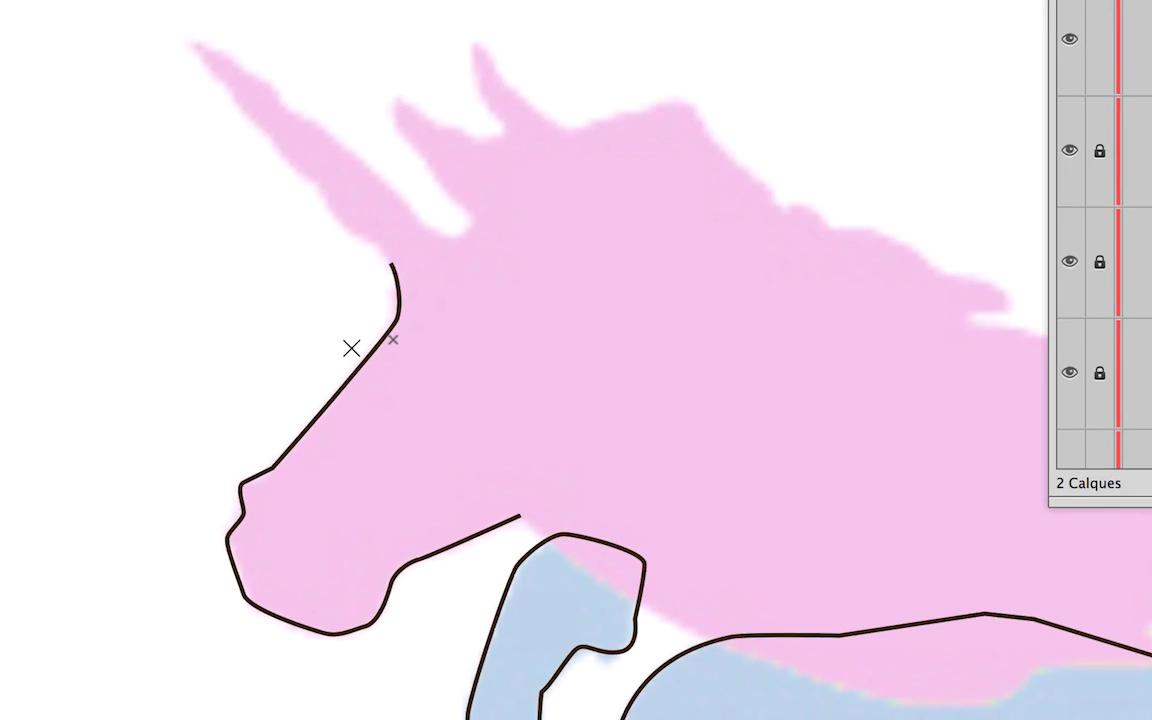
pyautogui.press('v')
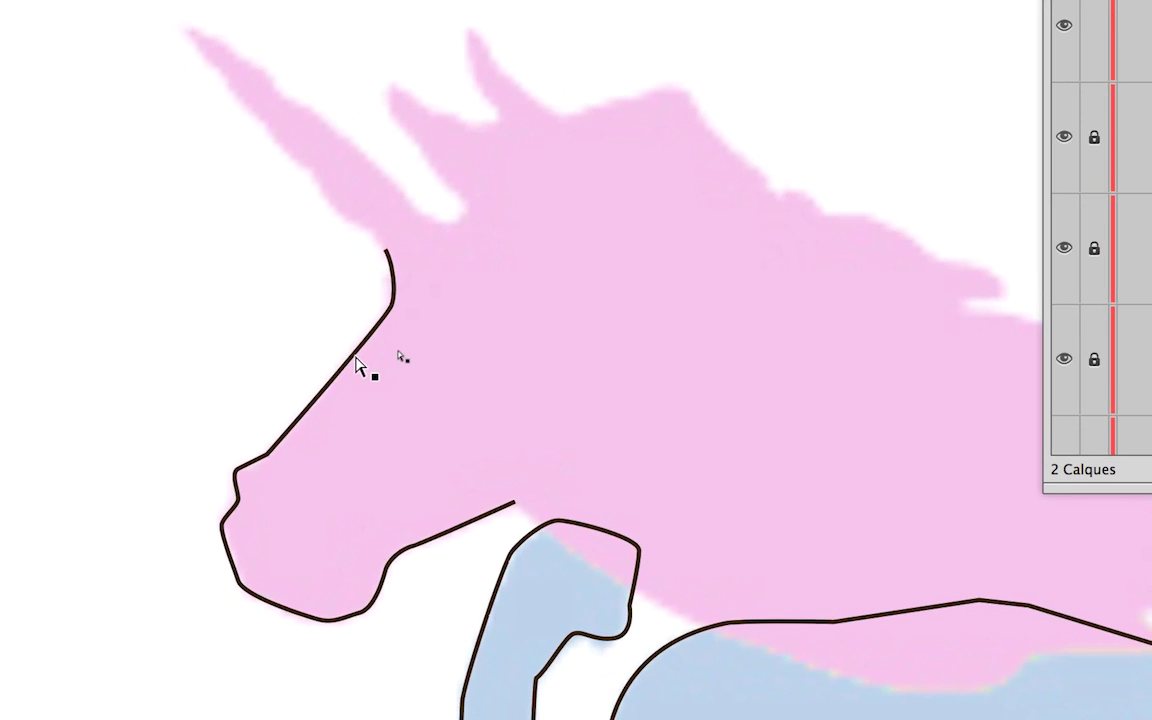
pyautogui.click(356, 358)
pyautogui.press('n')
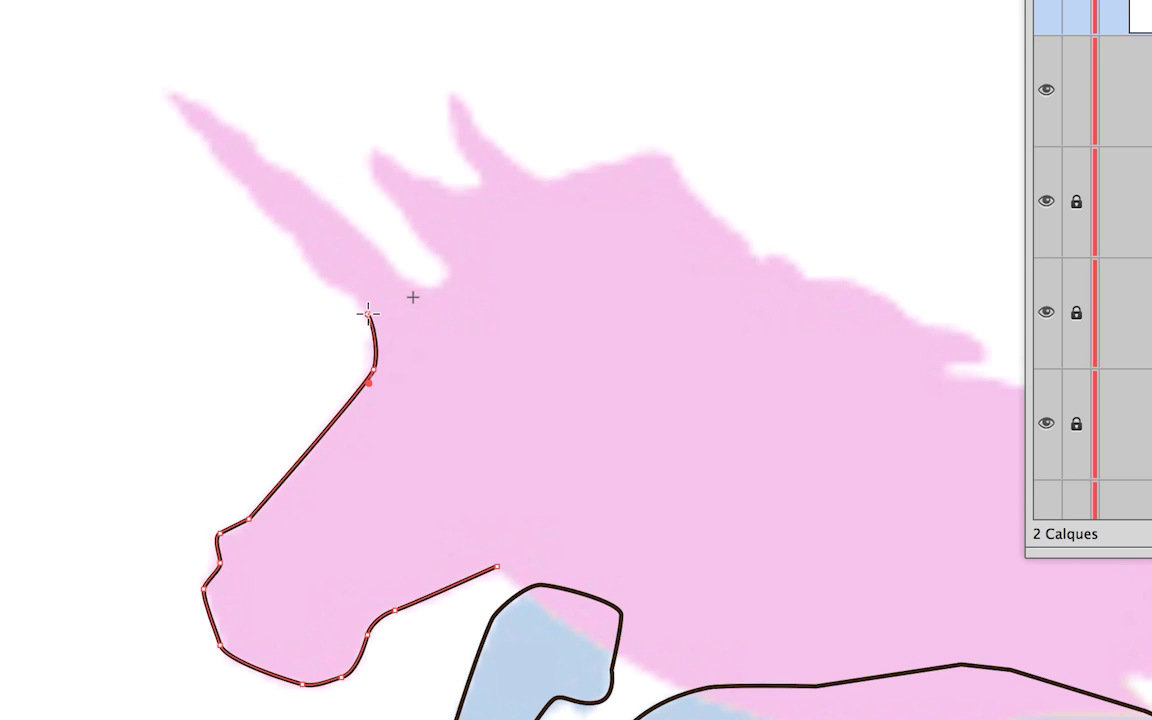
pyautogui.moveTo(368, 313); pyautogui.dragTo(278, 231)
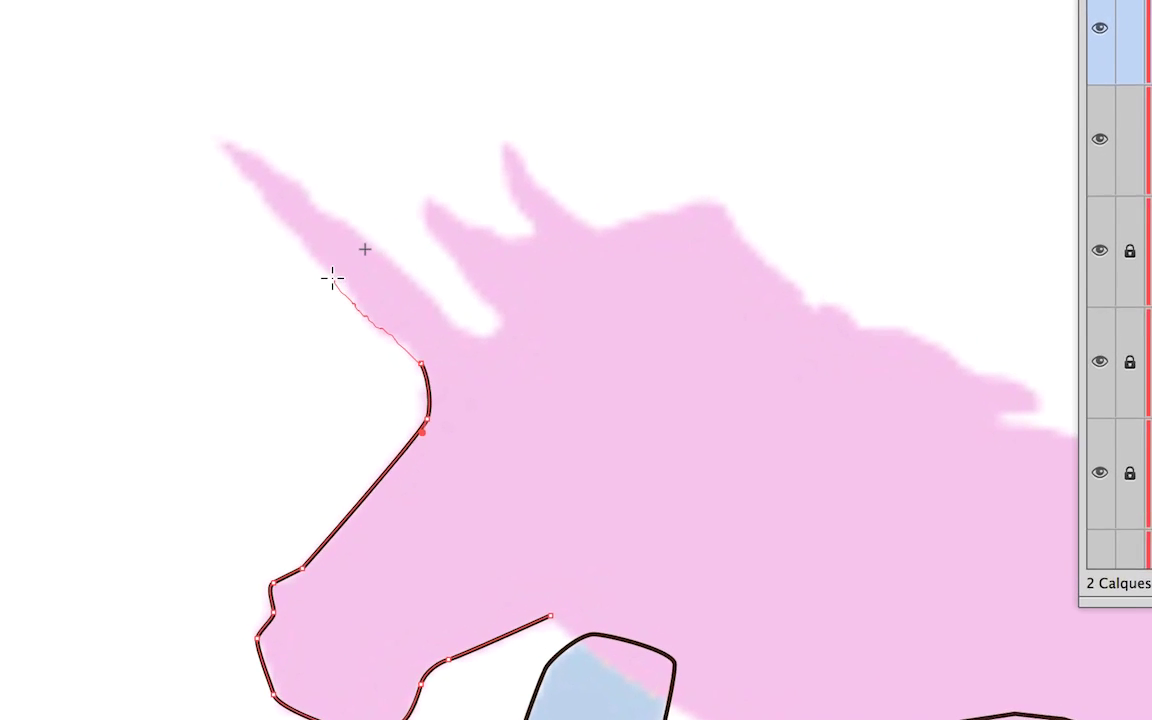
pyautogui.moveTo(332, 279); pyautogui.dragTo(248, 160)
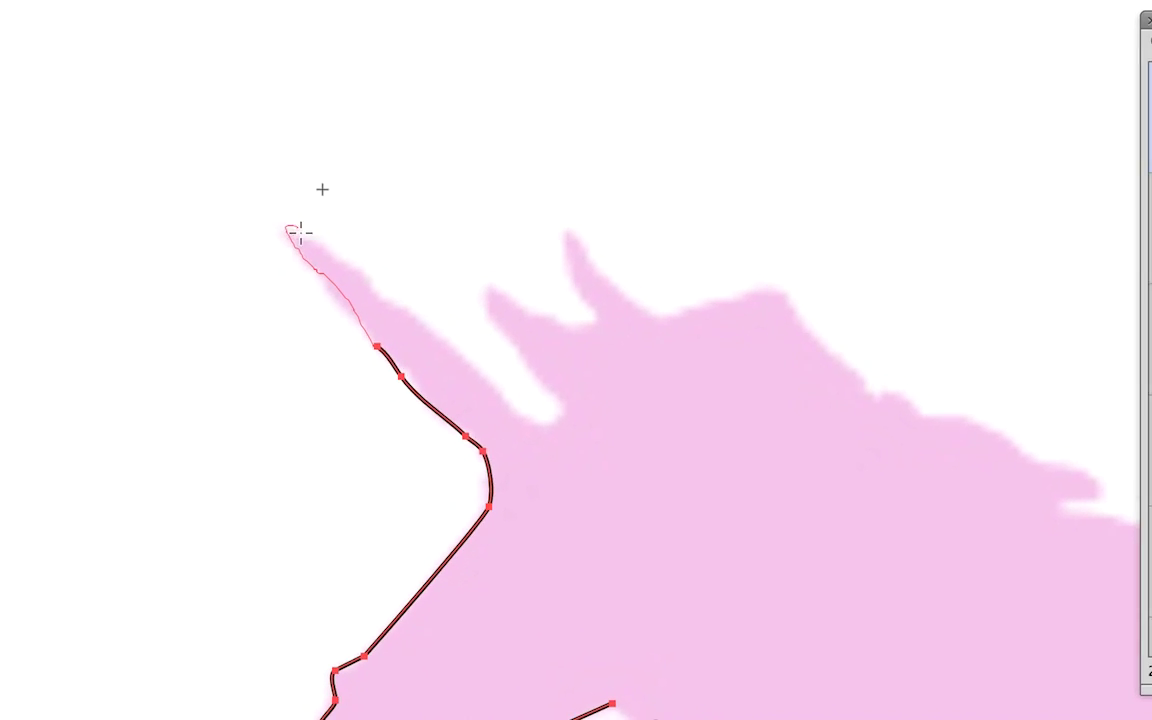
pyautogui.moveTo(300, 232)
pyautogui.mouseDown()
pyautogui.moveTo(395, 292)
pyautogui.moveTo(487, 392)
pyautogui.mouseUp()
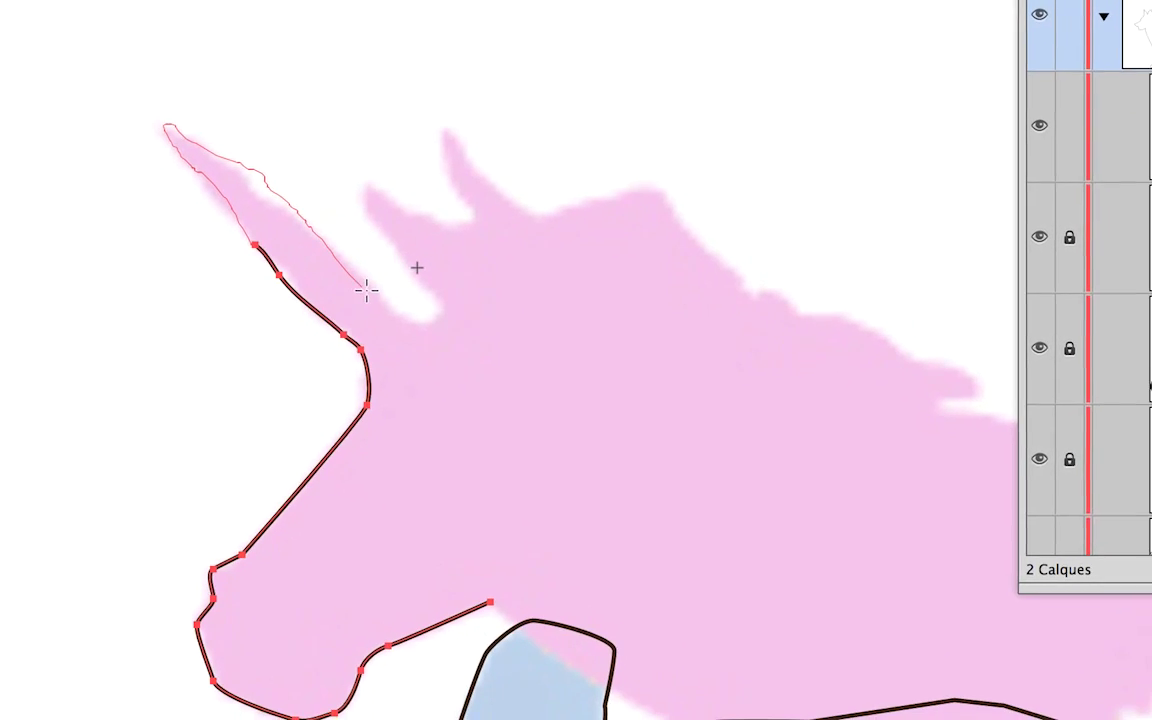
pyautogui.moveTo(366, 290)
pyautogui.mouseDown()
pyautogui.moveTo(488, 416)
pyautogui.moveTo(458, 366)
pyautogui.mouseUp()
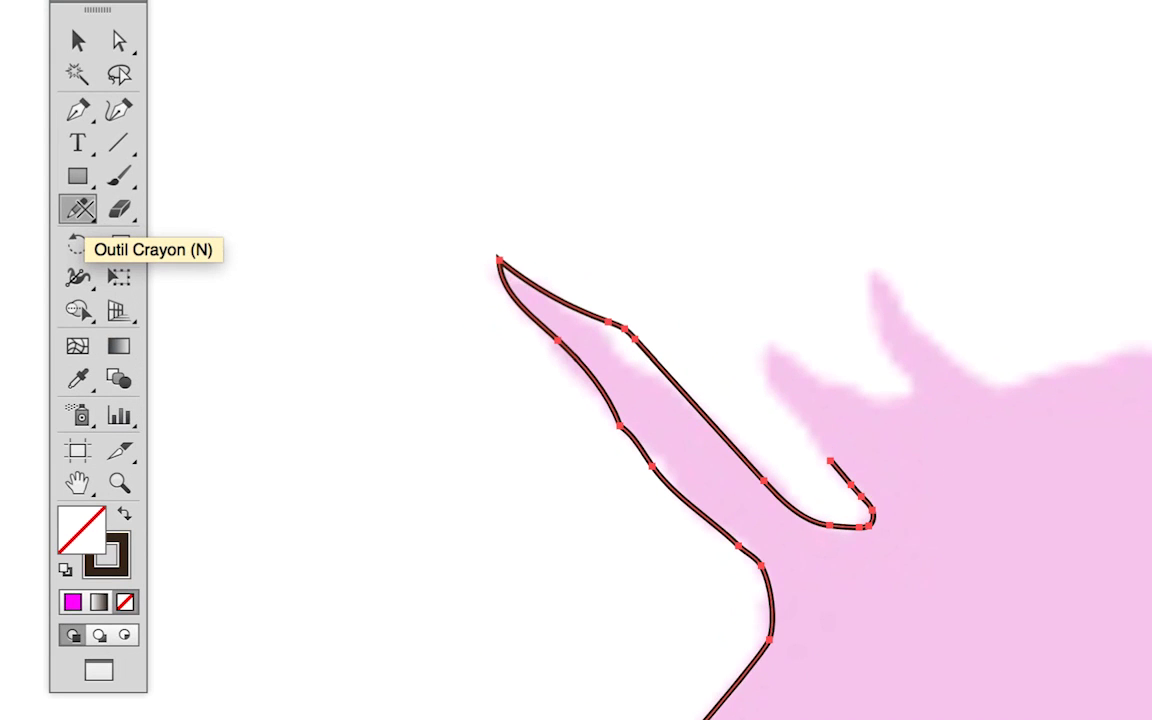
# Step: Check the Pencil tool's options for editing selected paths and redraw the upper edge of the horn along the template
pyautogui.doubleClick(78, 209)
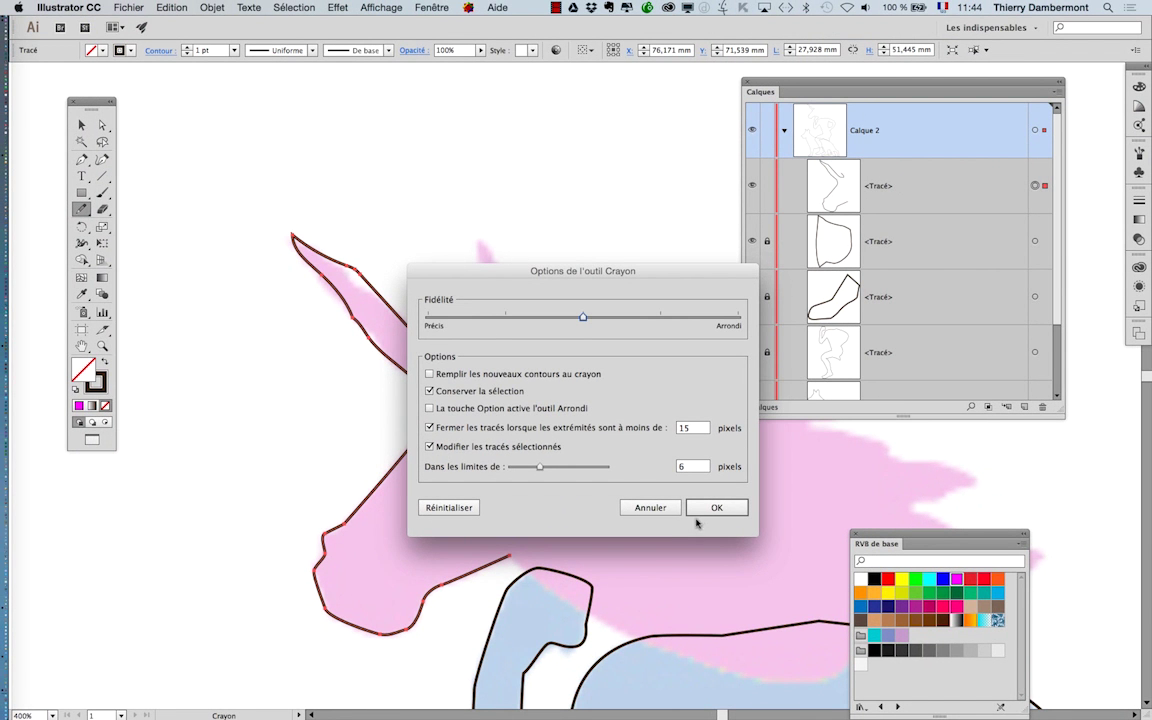
pyautogui.click(706, 513)
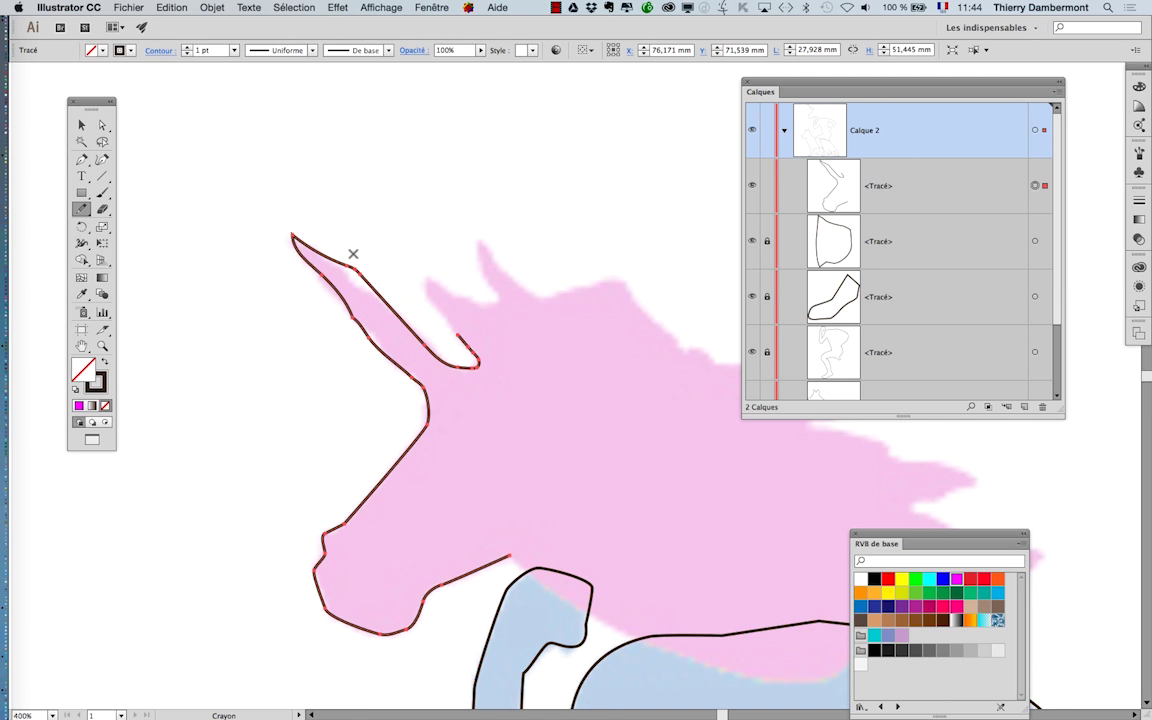
pyautogui.moveTo(370, 280); pyautogui.dragTo(378, 283)
pyautogui.press('super+z')
pyautogui.scroll(2, 374, 283)
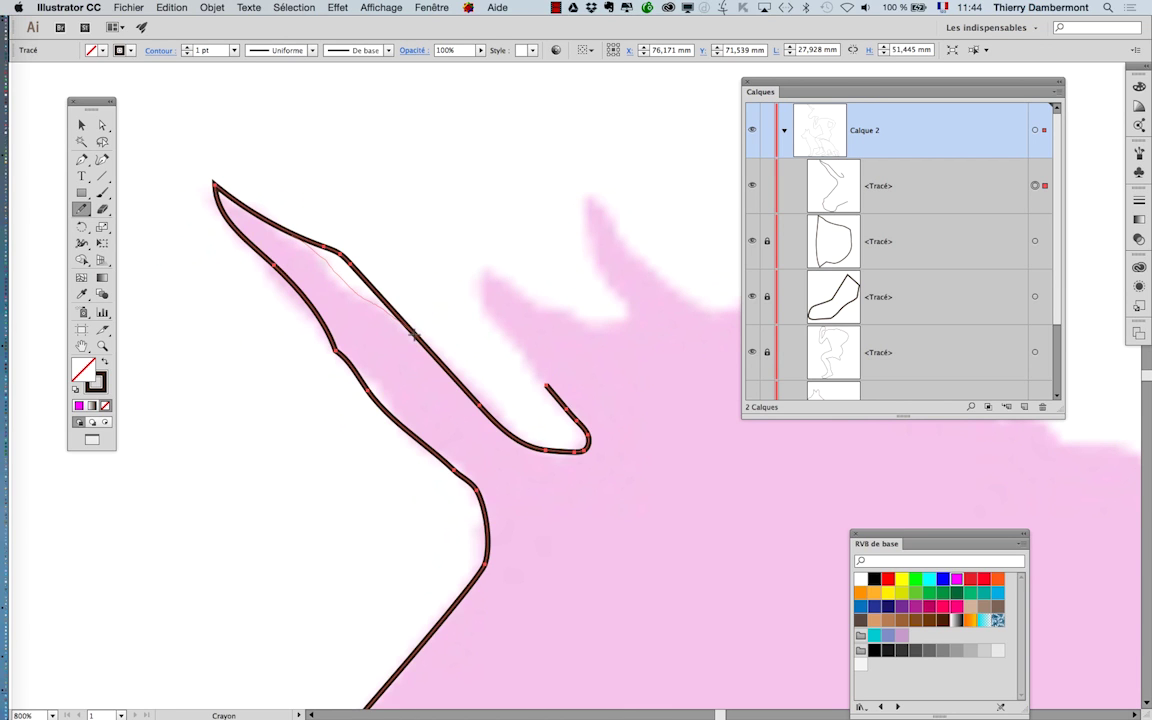
pyautogui.moveTo(415, 335); pyautogui.dragTo(418, 337)
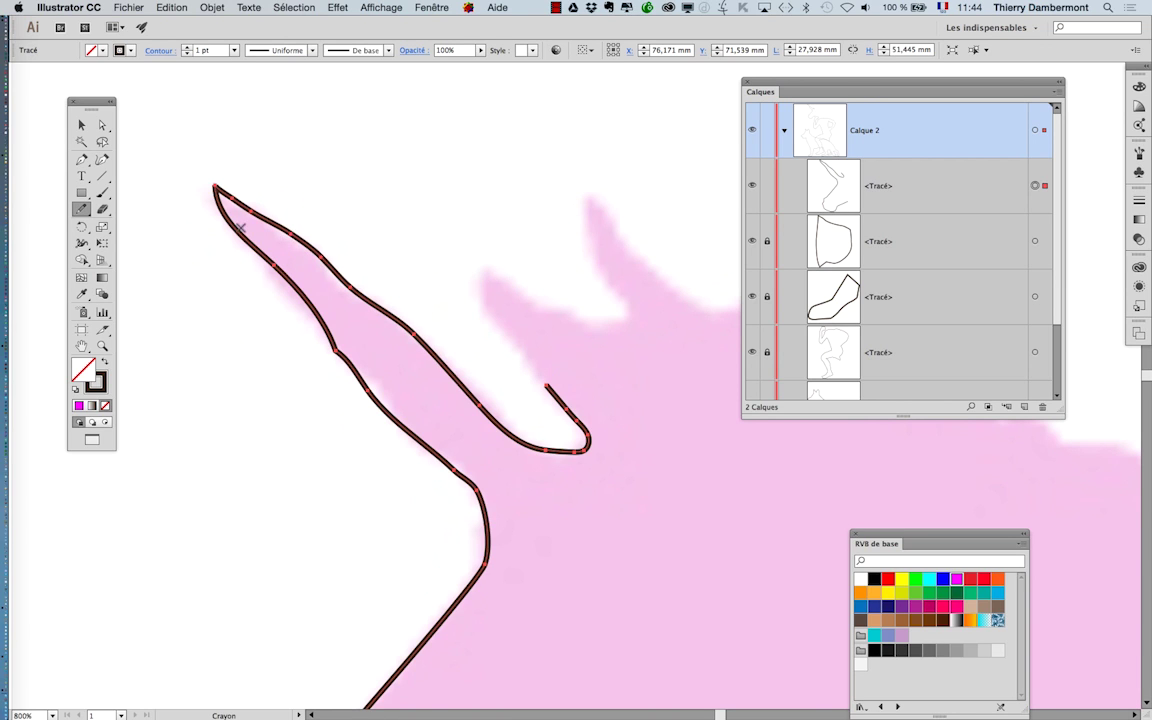
# Step: Review the Pencil options again and refine the horn's upper edge with further strokes, following the small dent halfway along it
pyautogui.doubleClick(81, 208)
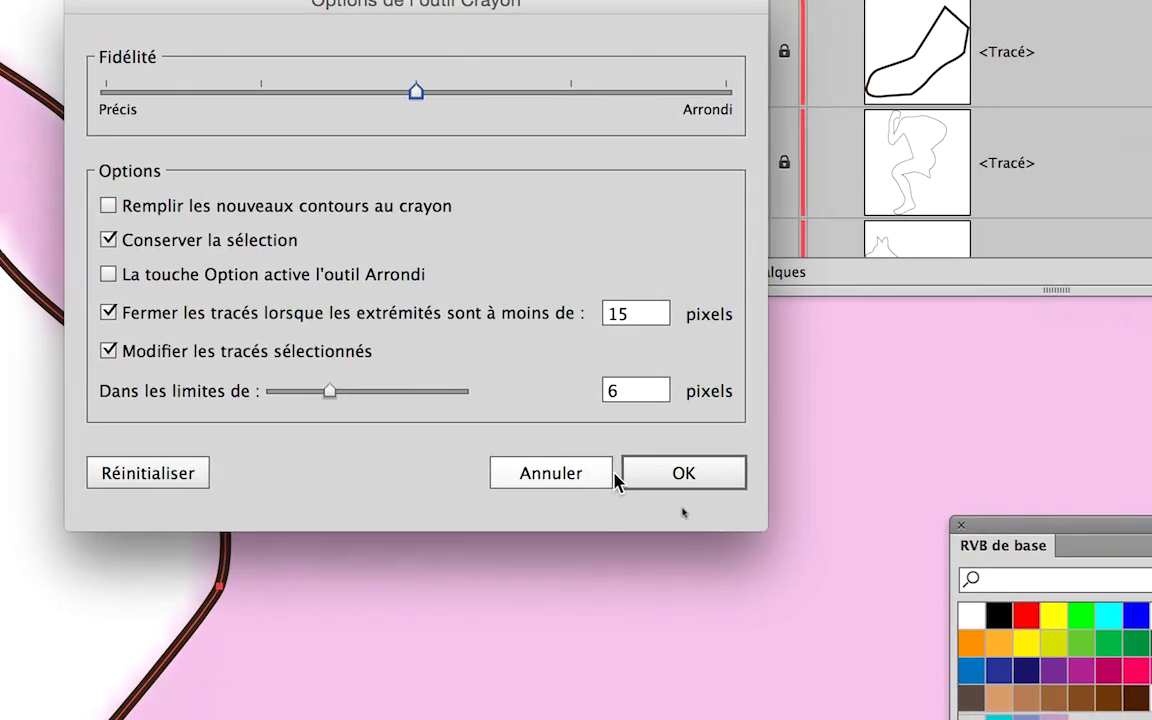
pyautogui.click(925, 545)
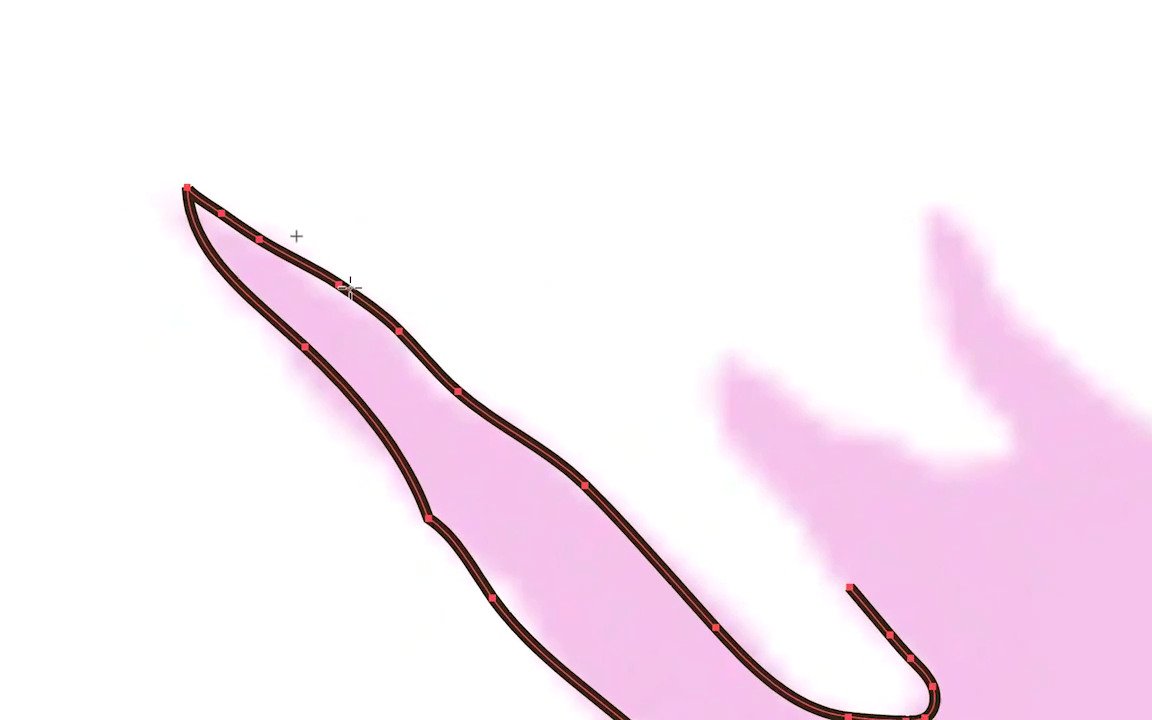
pyautogui.moveTo(276, 245); pyautogui.dragTo(491, 418)
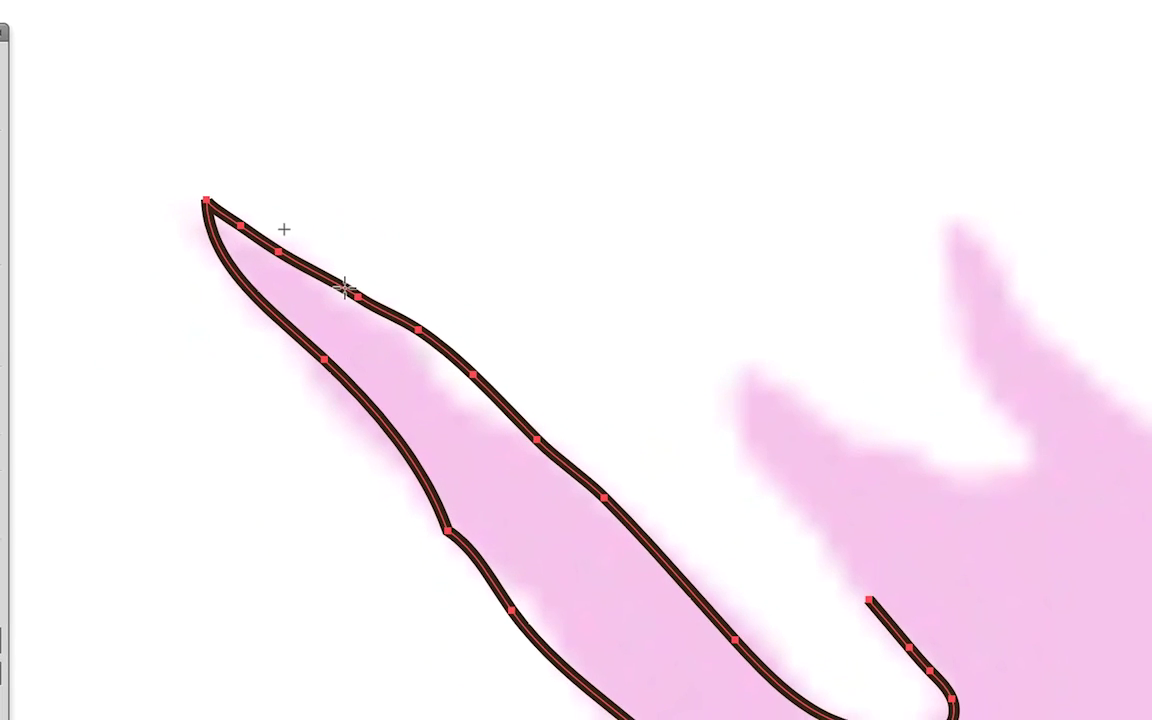
pyautogui.moveTo(316, 265)
pyautogui.mouseDown()
pyautogui.moveTo(359, 312)
pyautogui.moveTo(464, 380)
pyautogui.mouseUp()
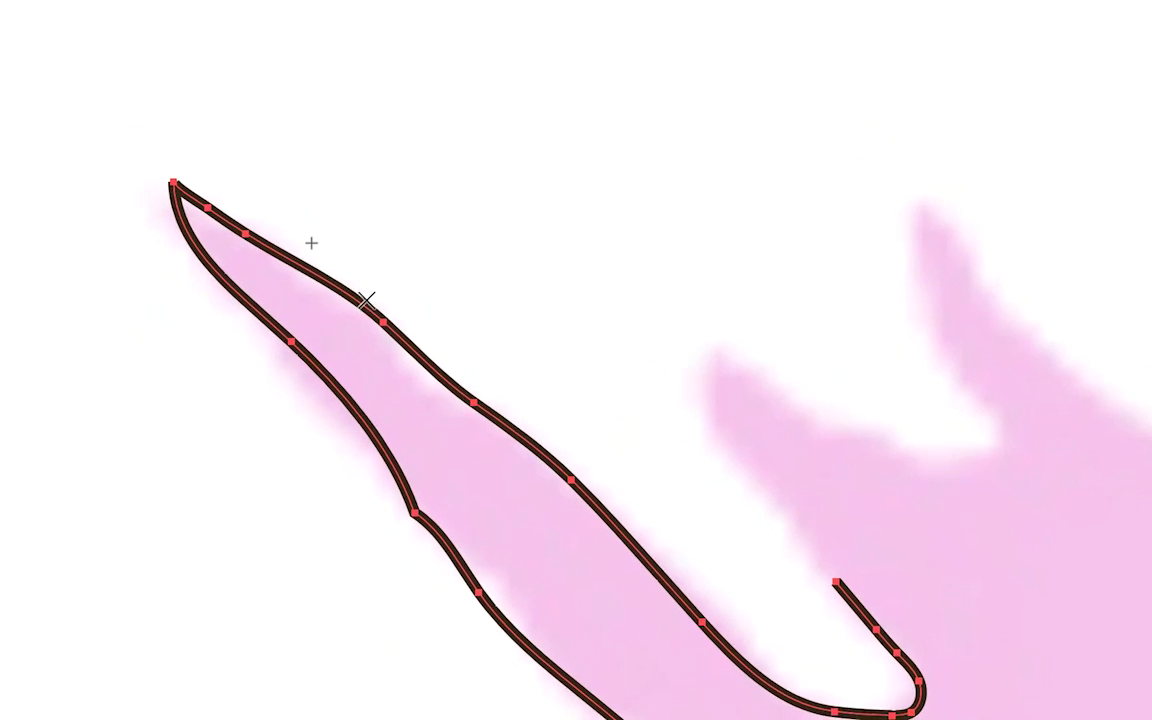
pyautogui.moveTo(382, 322)
pyautogui.mouseDown()
pyautogui.moveTo(415, 372)
pyautogui.moveTo(503, 425)
pyautogui.moveTo(378, 304)
pyautogui.mouseUp()
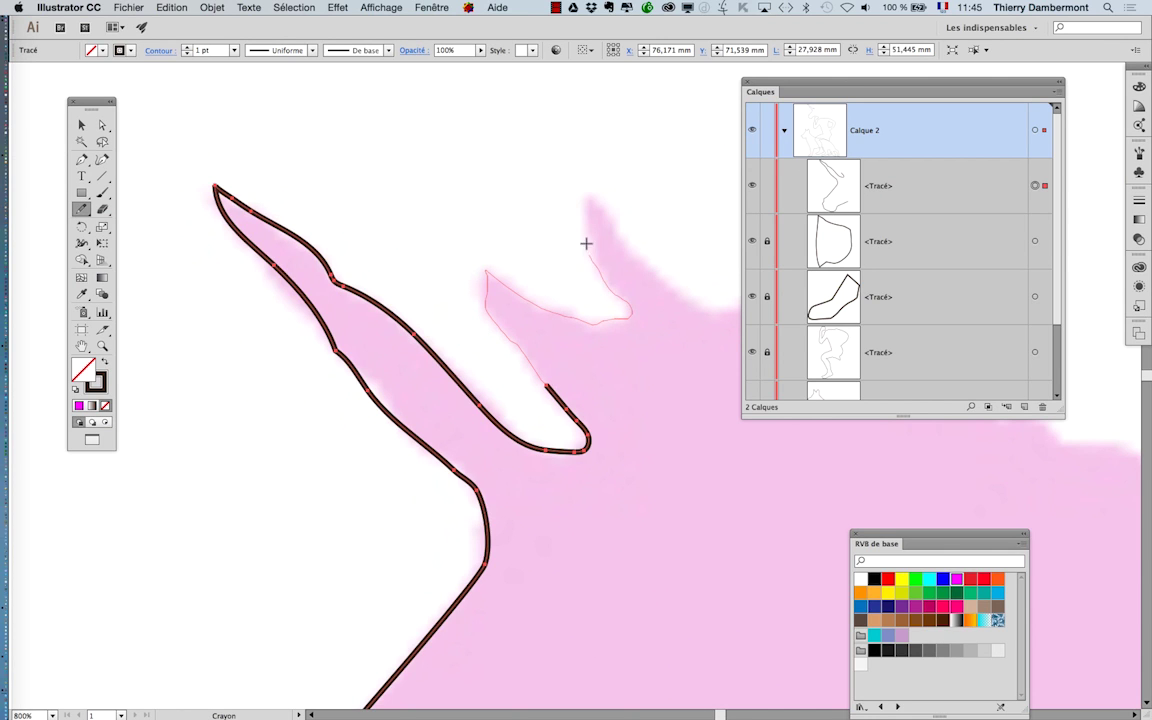
# Step: Continue the Pencil outline of the unicorn around the spikes behind the horn and over the crest of the mane
pyautogui.moveTo(625, 239); pyautogui.dragTo(638, 330)
pyautogui.hscroll(10, 640, 337)
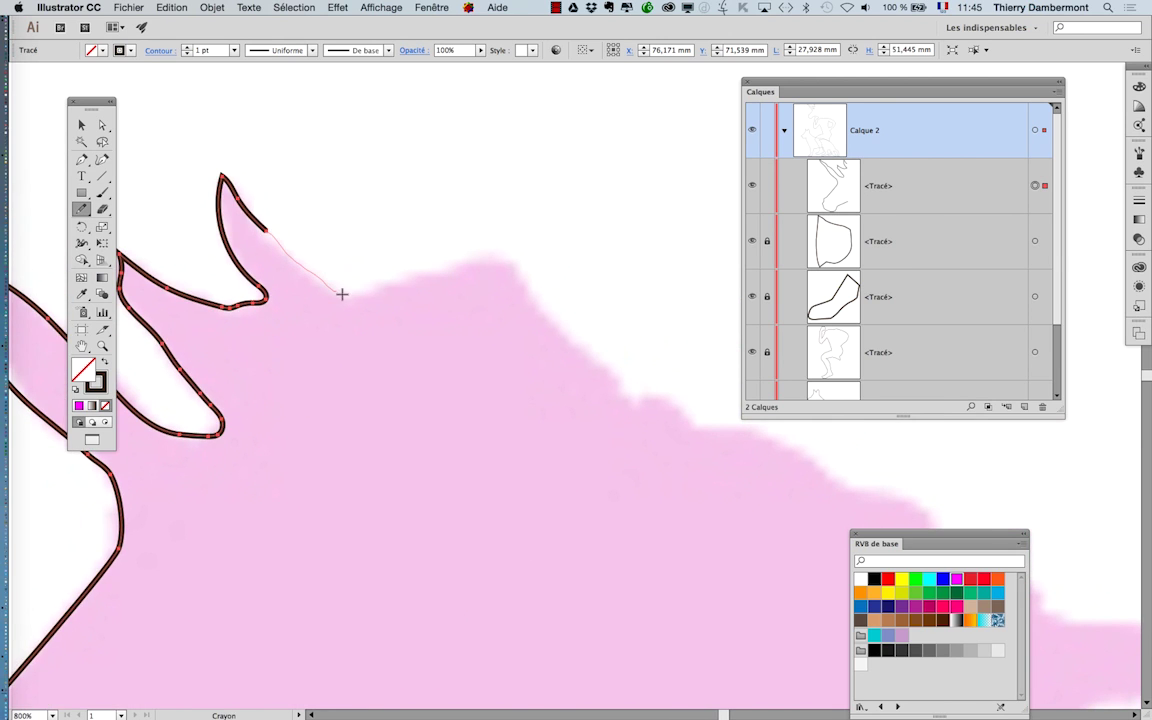
pyautogui.moveTo(511, 255); pyautogui.dragTo(555, 322)
pyautogui.hscroll(3, 481, 352)
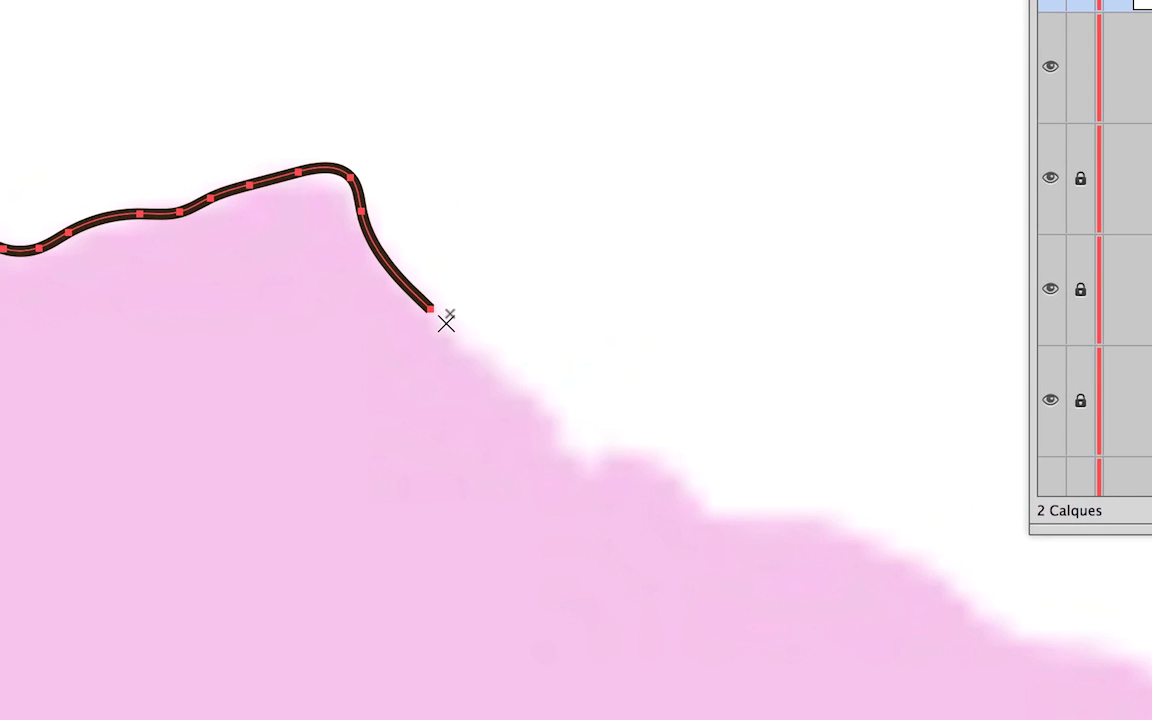
# Step: Extend the Pencil outline down the back of the mane, over the small bumps and around the first lock, undoing the detached stroke
pyautogui.moveTo(444, 320); pyautogui.dragTo(584, 476)
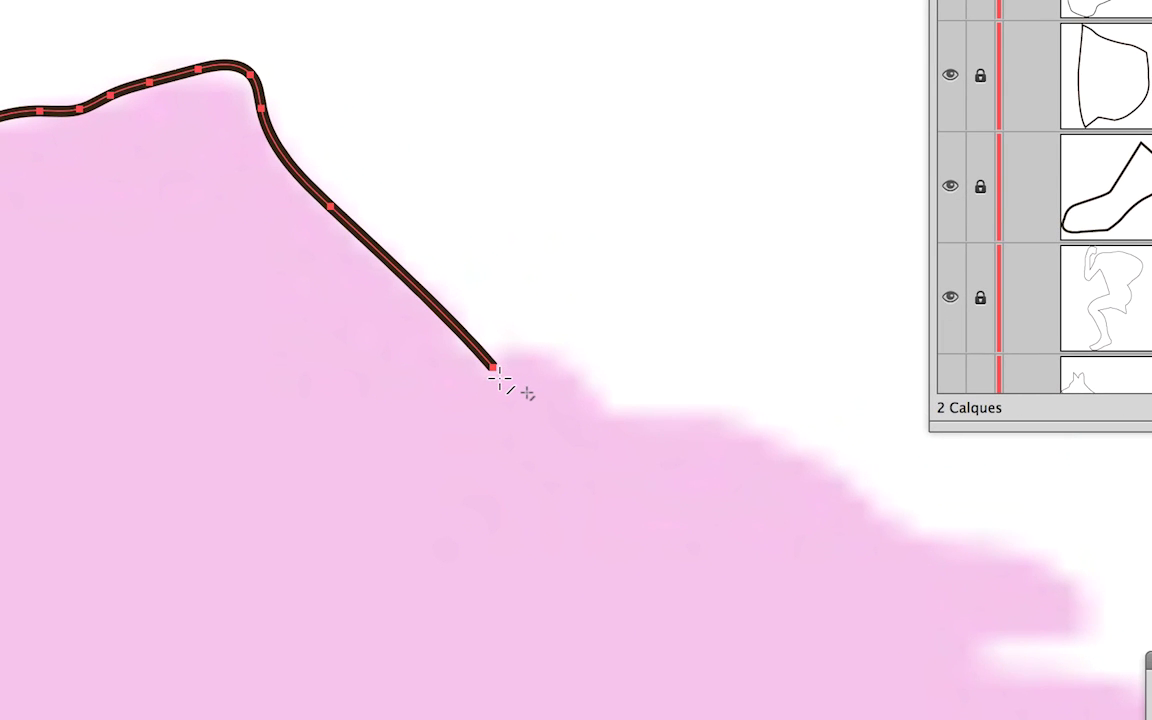
pyautogui.moveTo(559, 381); pyautogui.dragTo(657, 459)
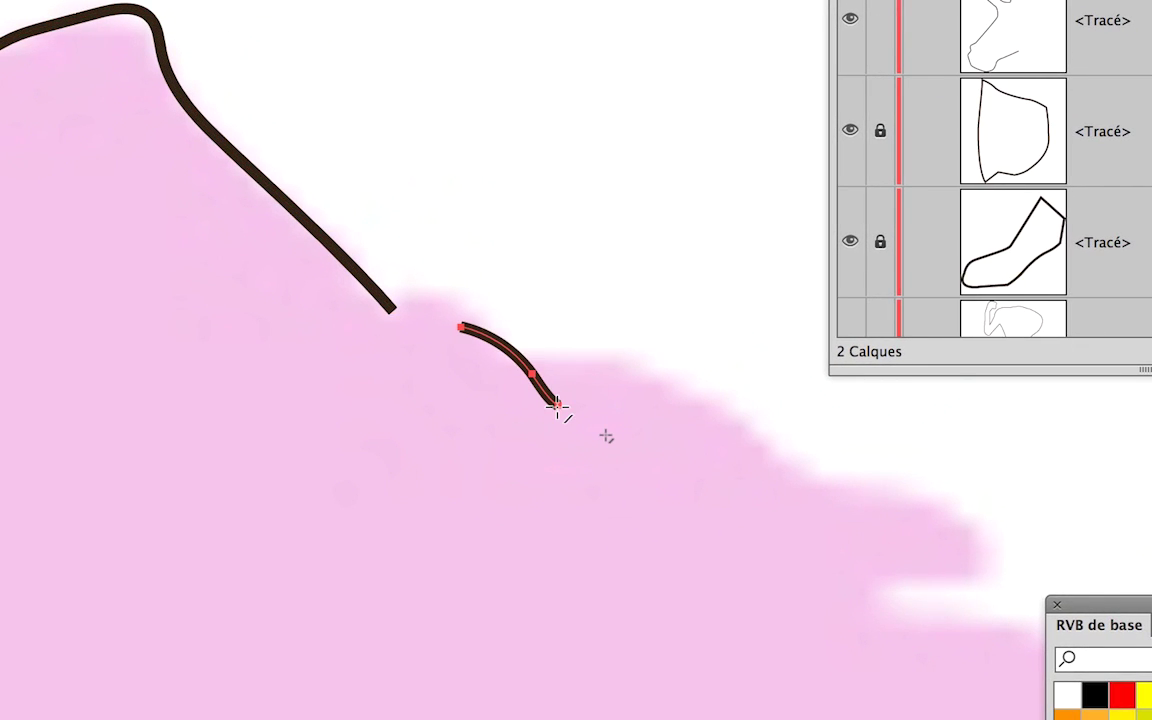
pyautogui.press('super+z')
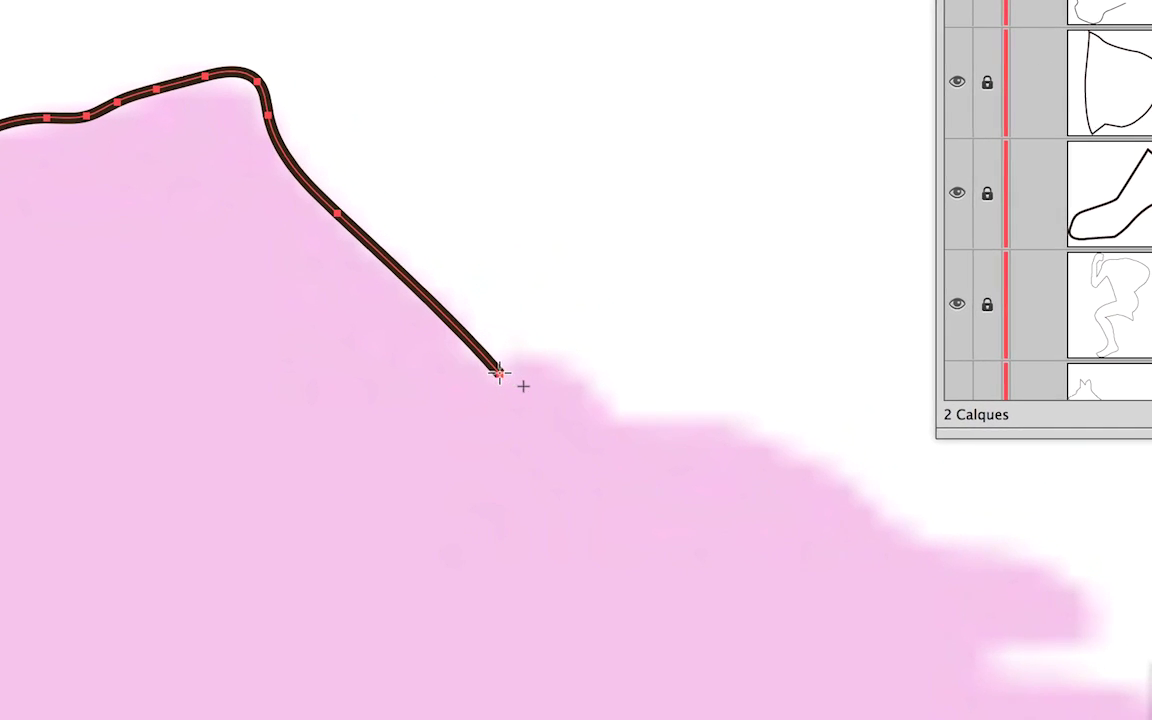
pyautogui.moveTo(503, 372)
pyautogui.mouseDown()
pyautogui.moveTo(557, 353)
pyautogui.moveTo(530, 375)
pyautogui.moveTo(543, 386)
pyautogui.moveTo(584, 388)
pyautogui.moveTo(892, 549)
pyautogui.mouseUp()
pyautogui.moveTo(708, 461); pyautogui.dragTo(670, 478)
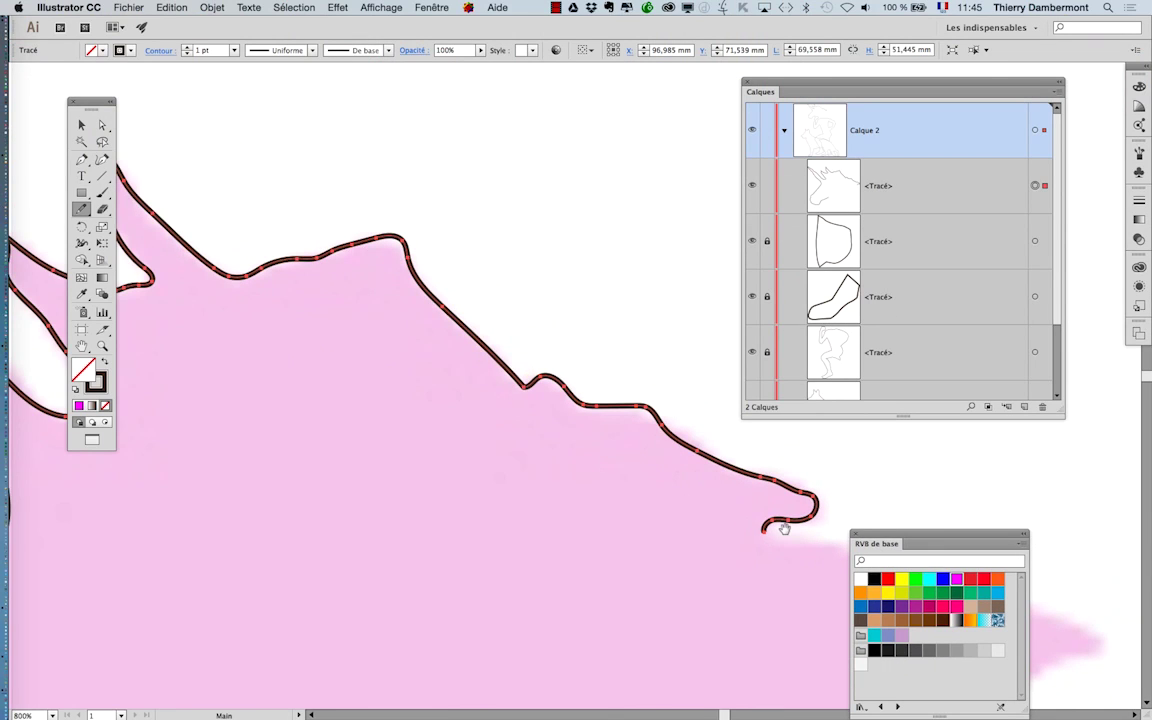
# Step: Trace the remaining pointed locks of the mane with the Pencil tool down to the back of the neck
pyautogui.moveTo(785, 530)
pyautogui.mouseDown()
pyautogui.moveTo(429, 452)
pyautogui.moveTo(251, 389)
pyautogui.mouseUp()
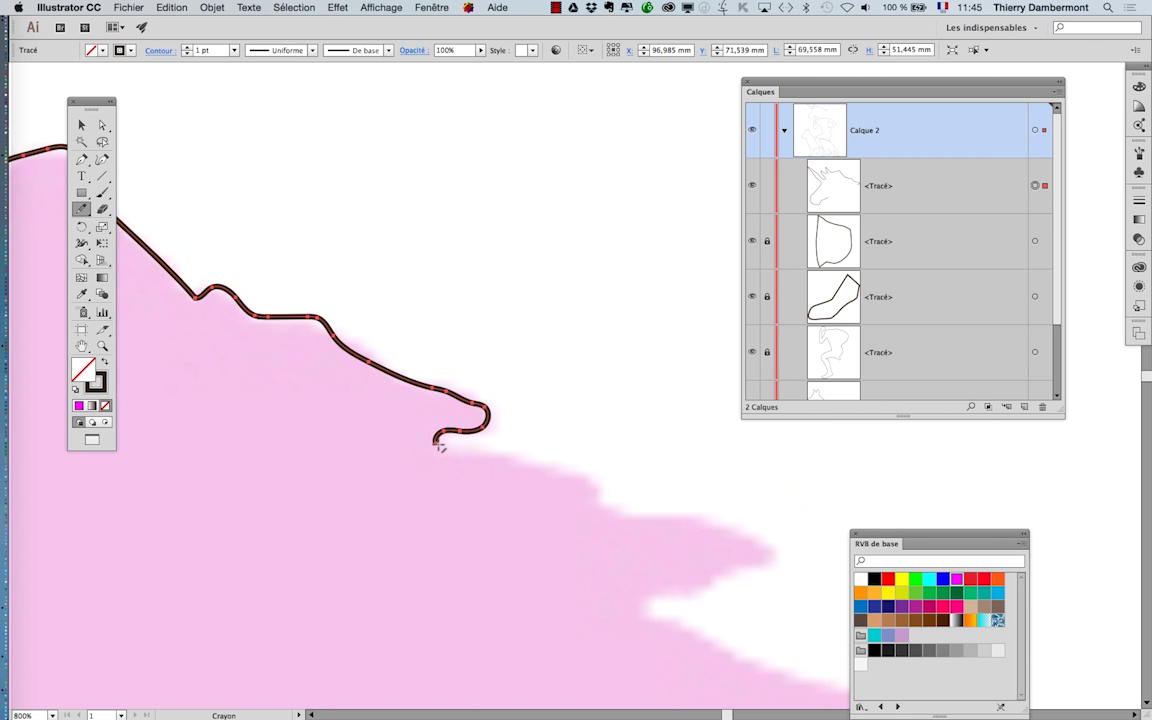
pyautogui.scroll(-3, 437, 446)
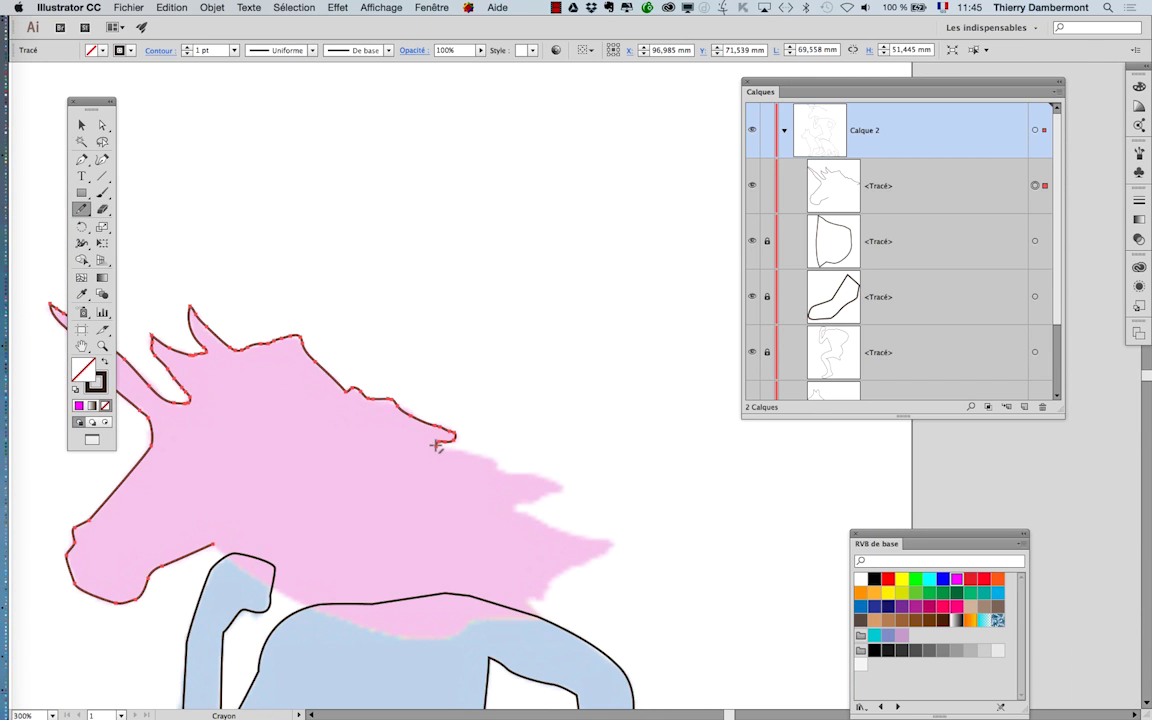
pyautogui.moveTo(441, 447)
pyautogui.mouseDown()
pyautogui.moveTo(560, 489)
pyautogui.moveTo(528, 503)
pyautogui.moveTo(550, 527)
pyautogui.moveTo(607, 541)
pyautogui.moveTo(560, 569)
pyautogui.moveTo(548, 593)
pyautogui.mouseUp()
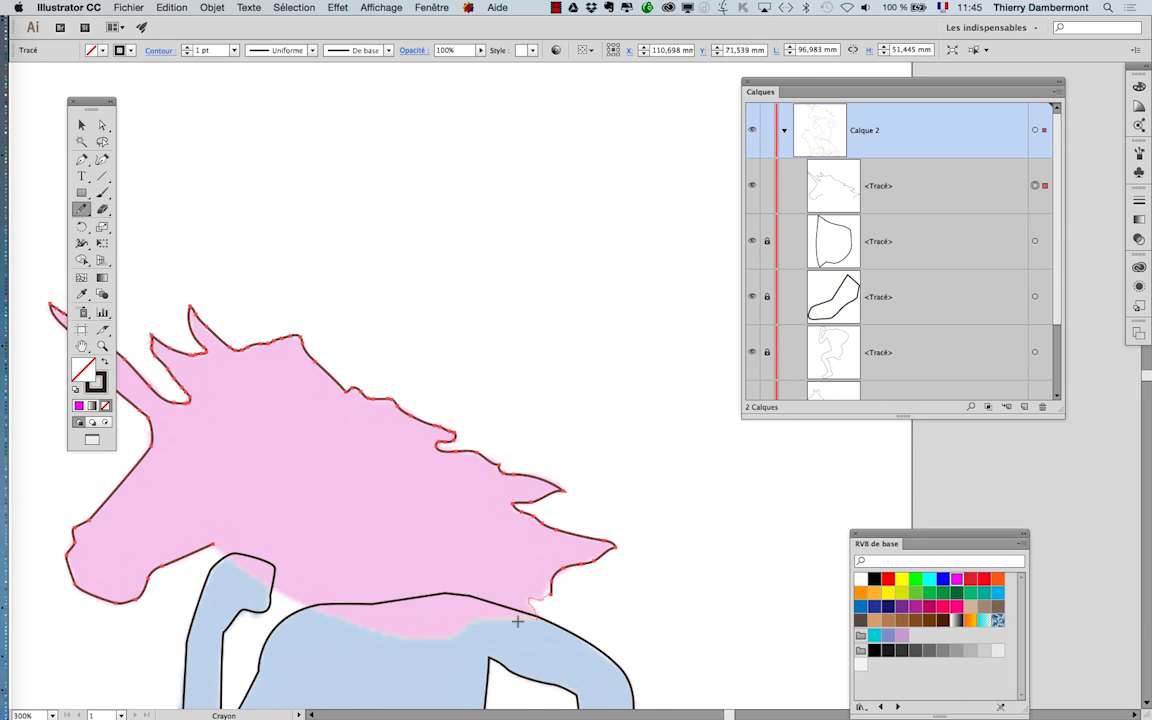
pyautogui.moveTo(517, 621); pyautogui.dragTo(466, 632)
pyautogui.press('super+z')
pyautogui.moveTo(451, 640)
pyautogui.mouseDown()
pyautogui.moveTo(333, 622)
pyautogui.moveTo(214, 546)
pyautogui.mouseUp()
# Step: Adjust the open path's end anchor and continue it with the Pen tool around the small notch behind the neck to the shoulder
pyautogui.click(81, 159)
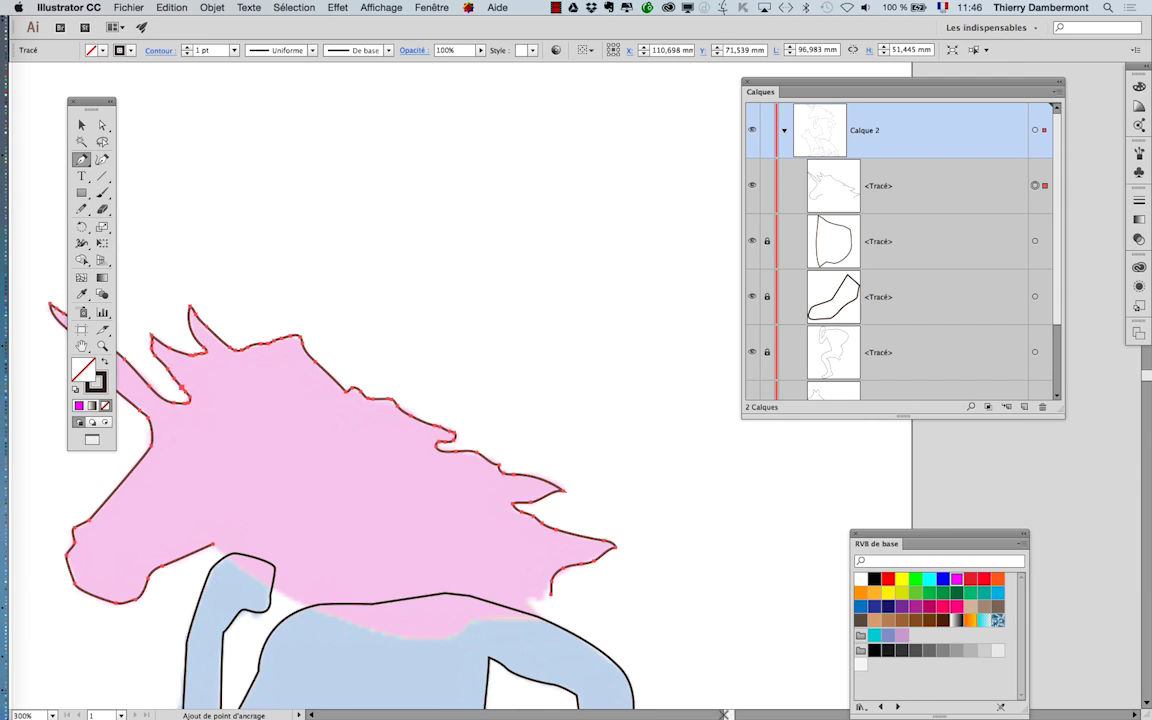
pyautogui.scroll(2, 569, 606)
pyautogui.keyDown('super'); pyautogui.click(555, 591); pyautogui.keyUp('super')
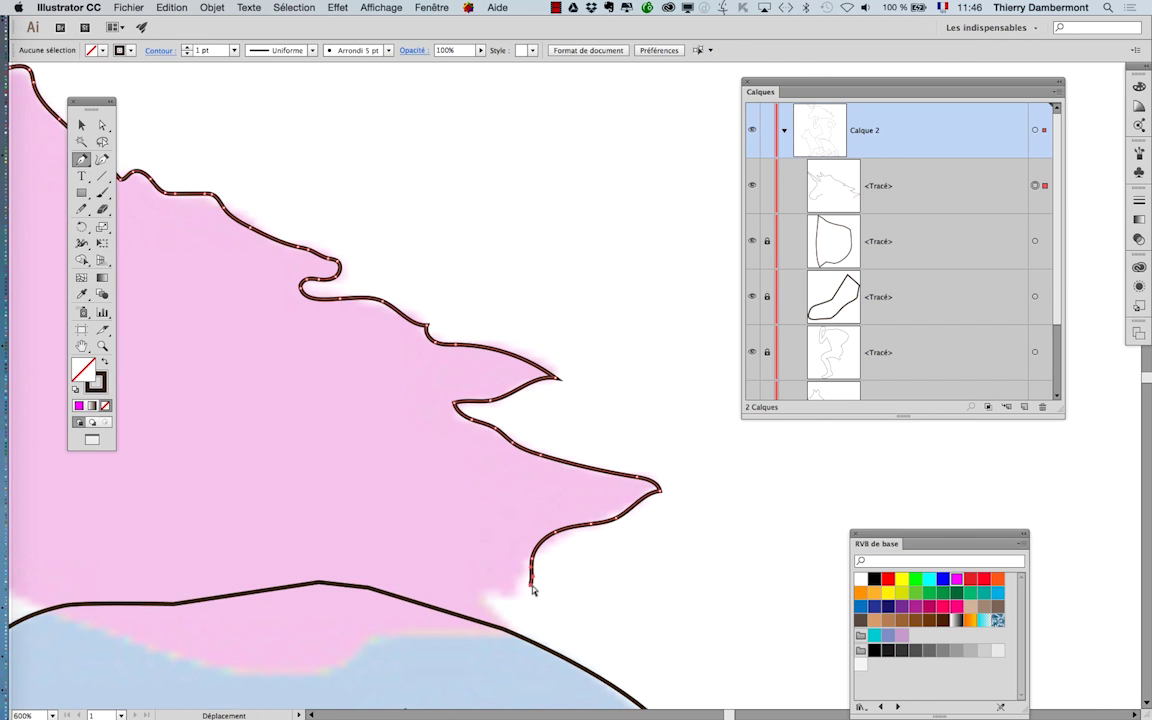
pyautogui.keyDown('super'); pyautogui.click(530, 583); pyautogui.keyUp('super')
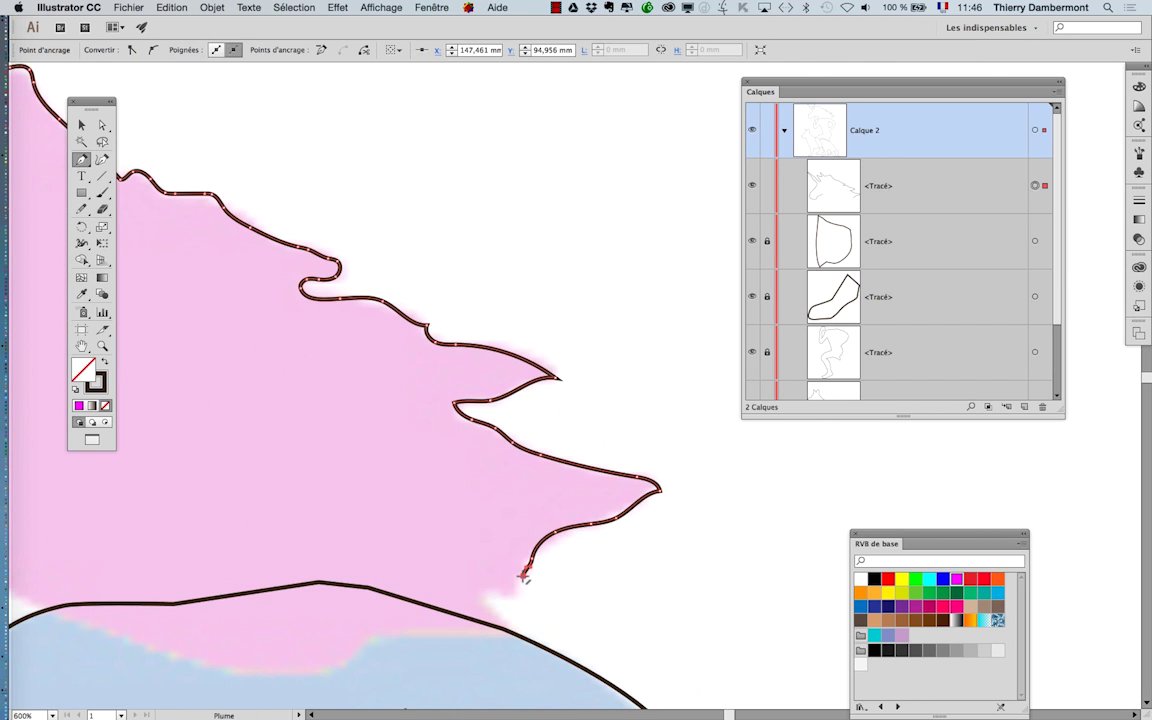
pyautogui.click(518, 593)
pyautogui.click(488, 590)
pyautogui.click(497, 605)
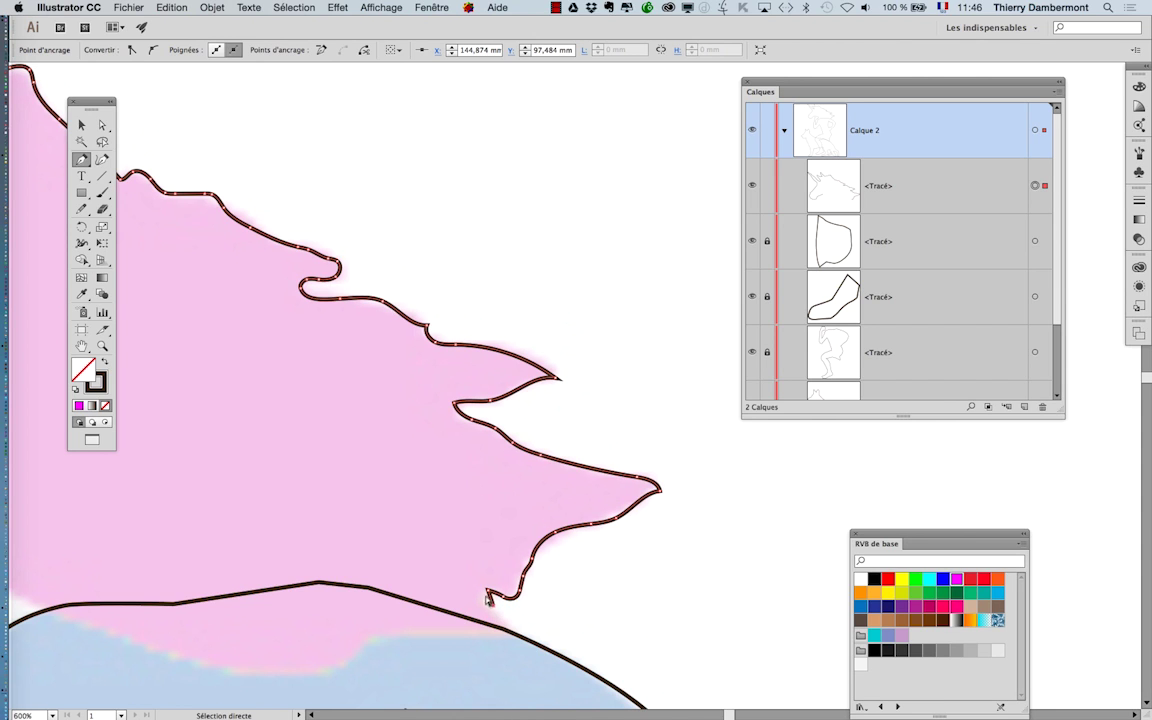
pyautogui.press('super+z')
pyautogui.moveTo(482, 596); pyautogui.dragTo(490, 606)
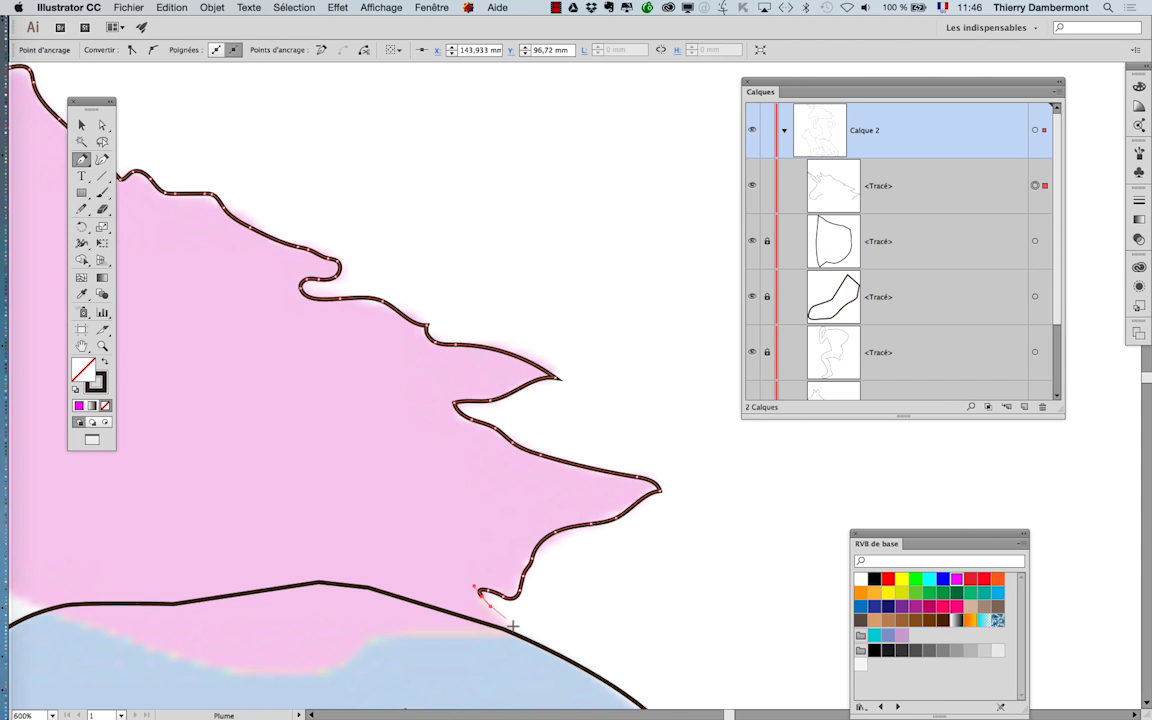
pyautogui.click(519, 627)
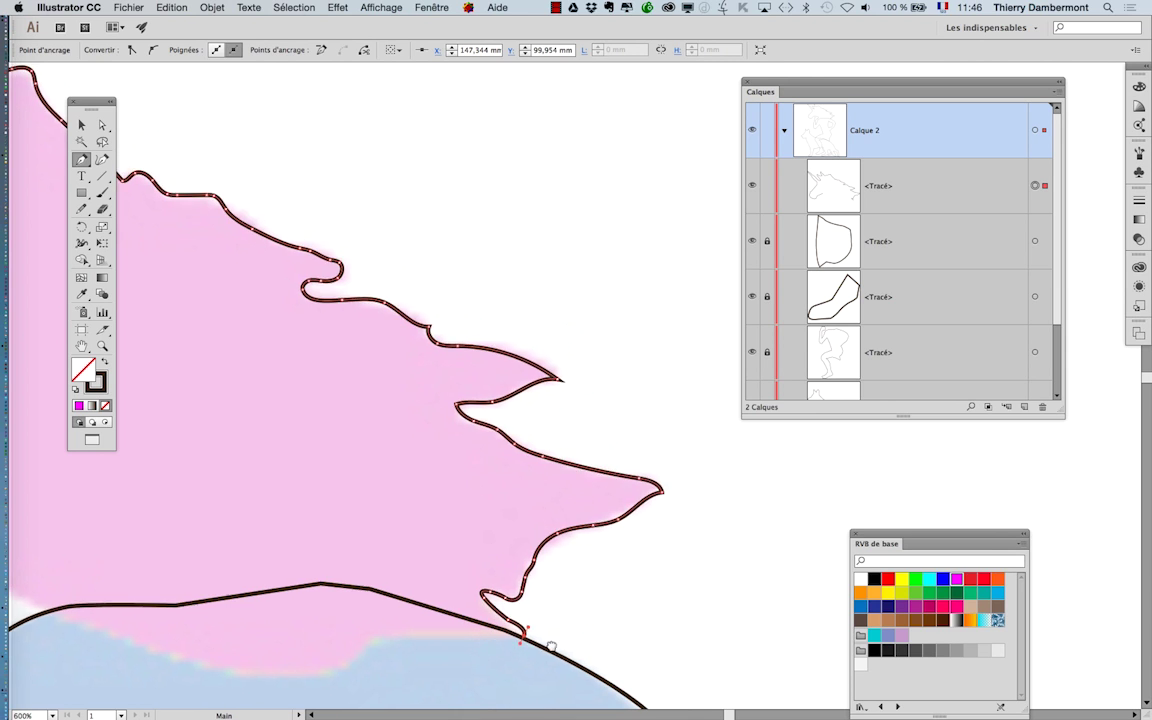
# Step: Trace the neck's lower edge over the figure's shoulders with the Pen tool and close the path at the starting point under the jaw
pyautogui.hscroll(-5, 600, 620)
pyautogui.scroll(-1, 600, 620)
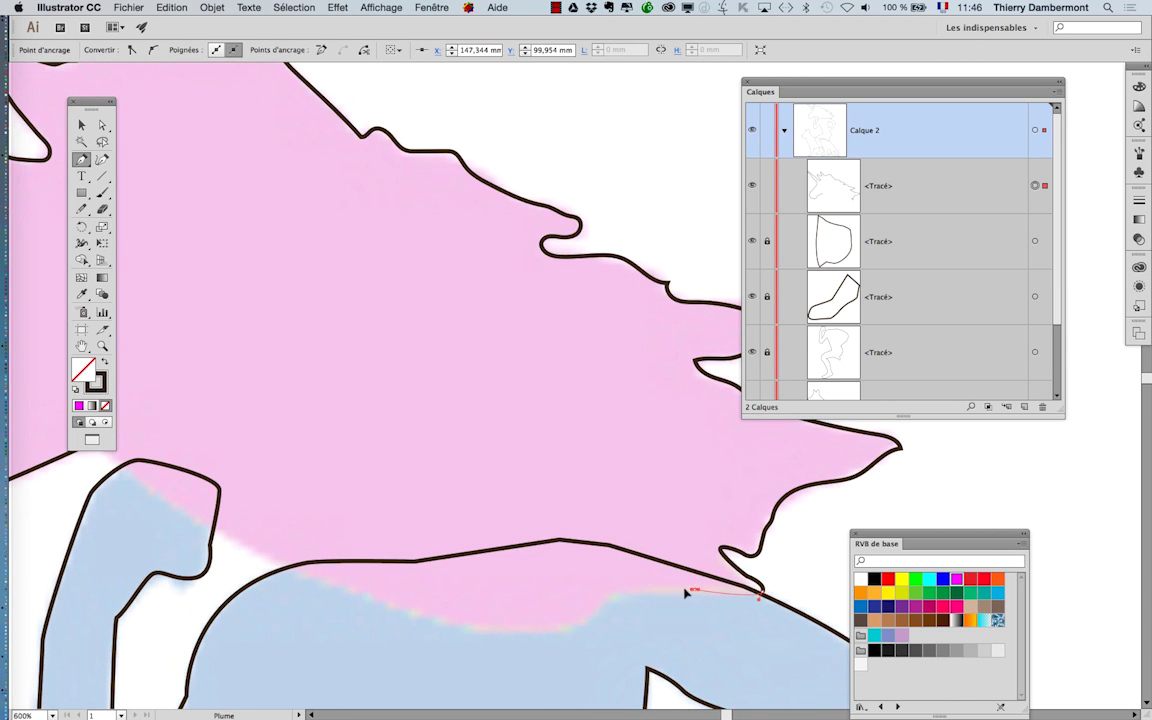
pyautogui.click(681, 589)
pyautogui.click(619, 593)
pyautogui.click(573, 626)
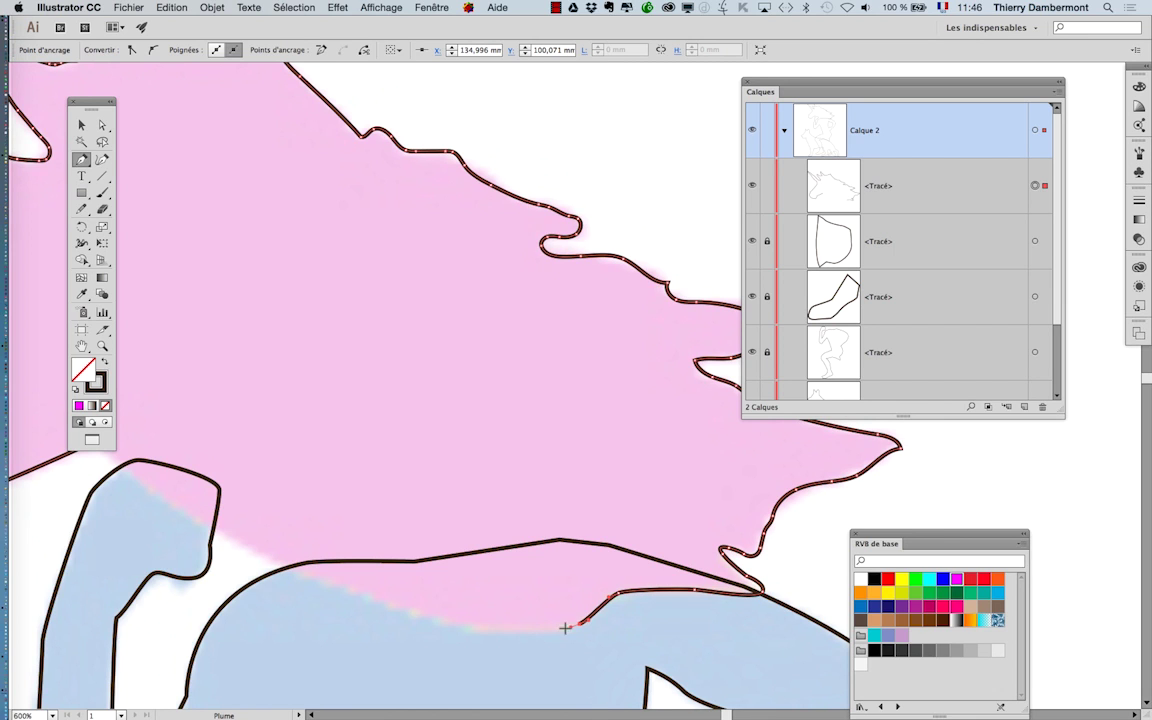
pyautogui.click(422, 616)
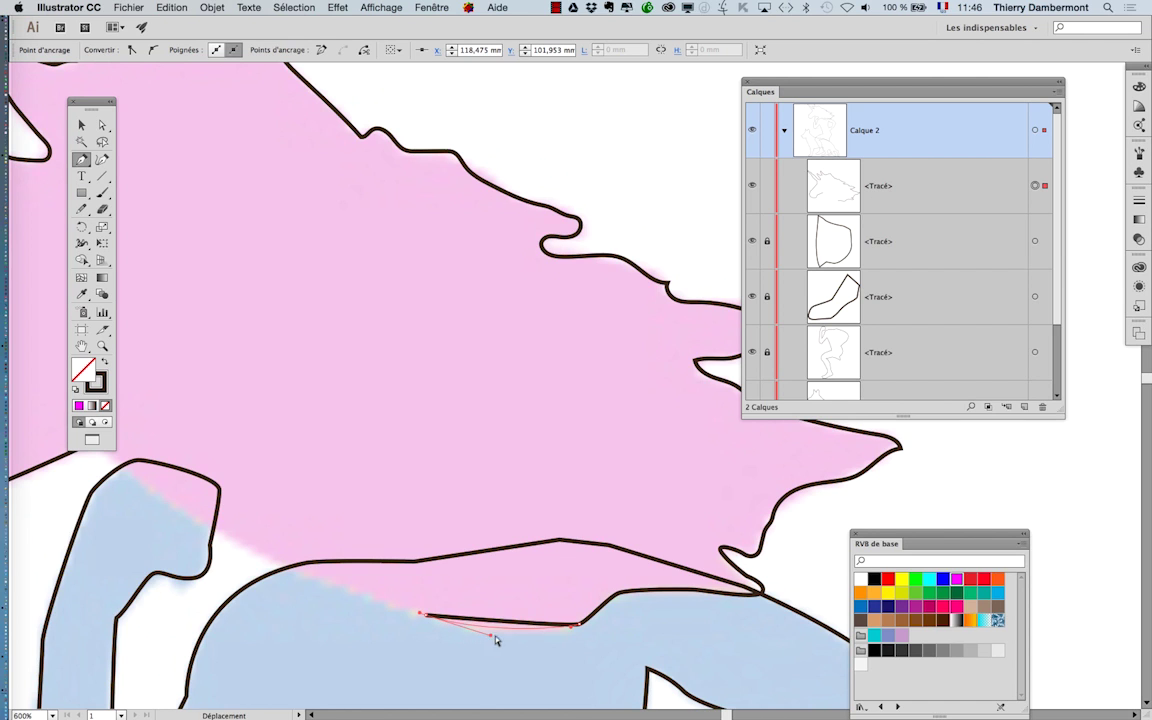
pyautogui.moveTo(429, 521); pyautogui.dragTo(627, 496)
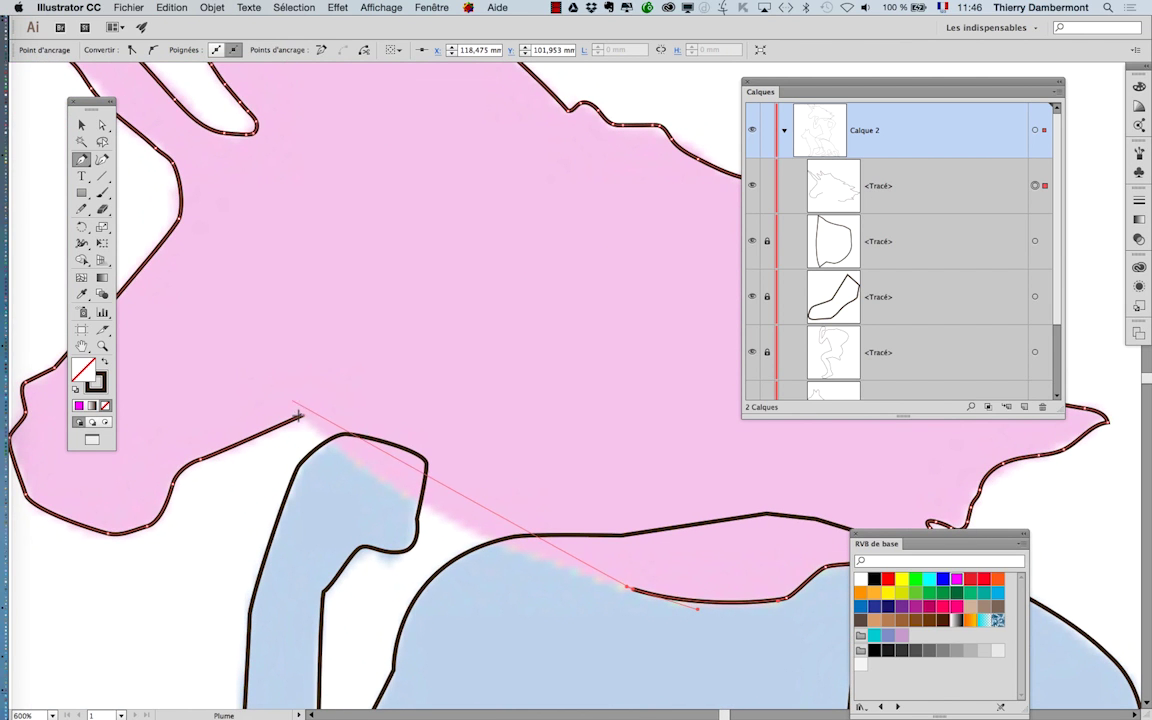
pyautogui.moveTo(303, 414)
pyautogui.mouseDown()
pyautogui.moveTo(278, 385)
pyautogui.moveTo(381, 508)
pyautogui.moveTo(440, 548)
pyautogui.mouseUp()
# Step: Adjust the direction handles of the neck's lower curve to follow the template, and deselect the path
pyautogui.keyDown('super'); pyautogui.click(538, 620); pyautogui.keyUp('super')
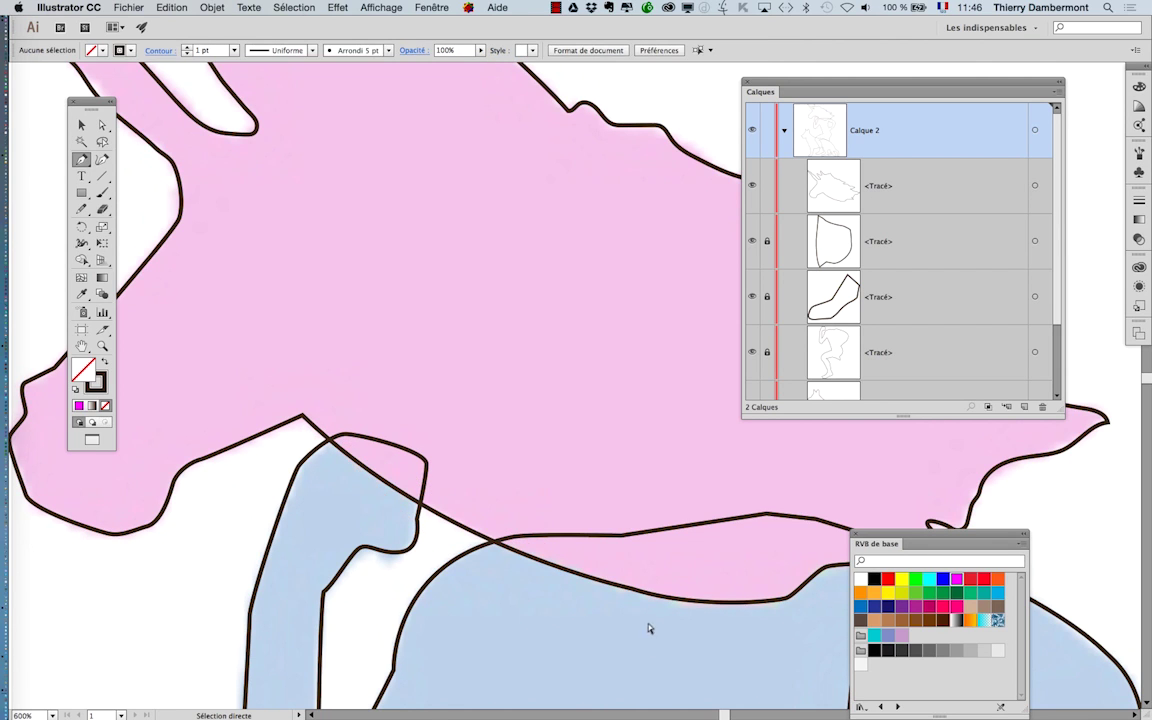
pyautogui.keyDown('super'); pyautogui.click(648, 600); pyautogui.keyUp('super')
pyautogui.click(707, 601)
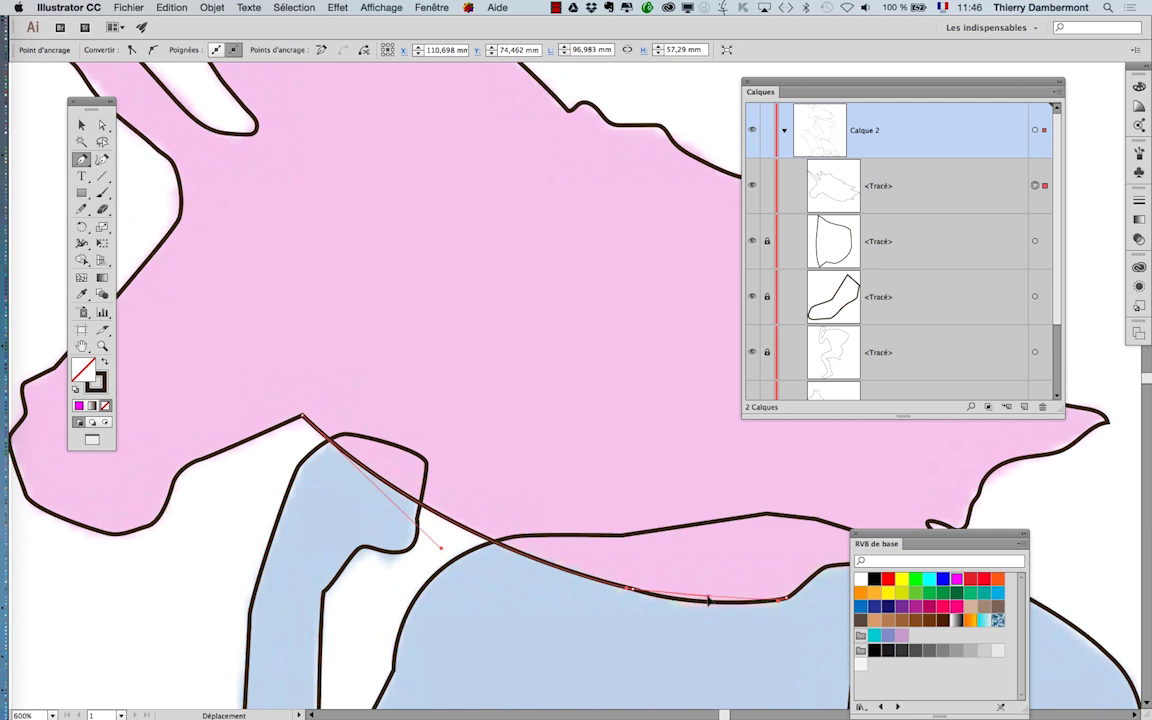
pyautogui.keyDown('super'); pyautogui.click(678, 626); pyautogui.keyUp('super')
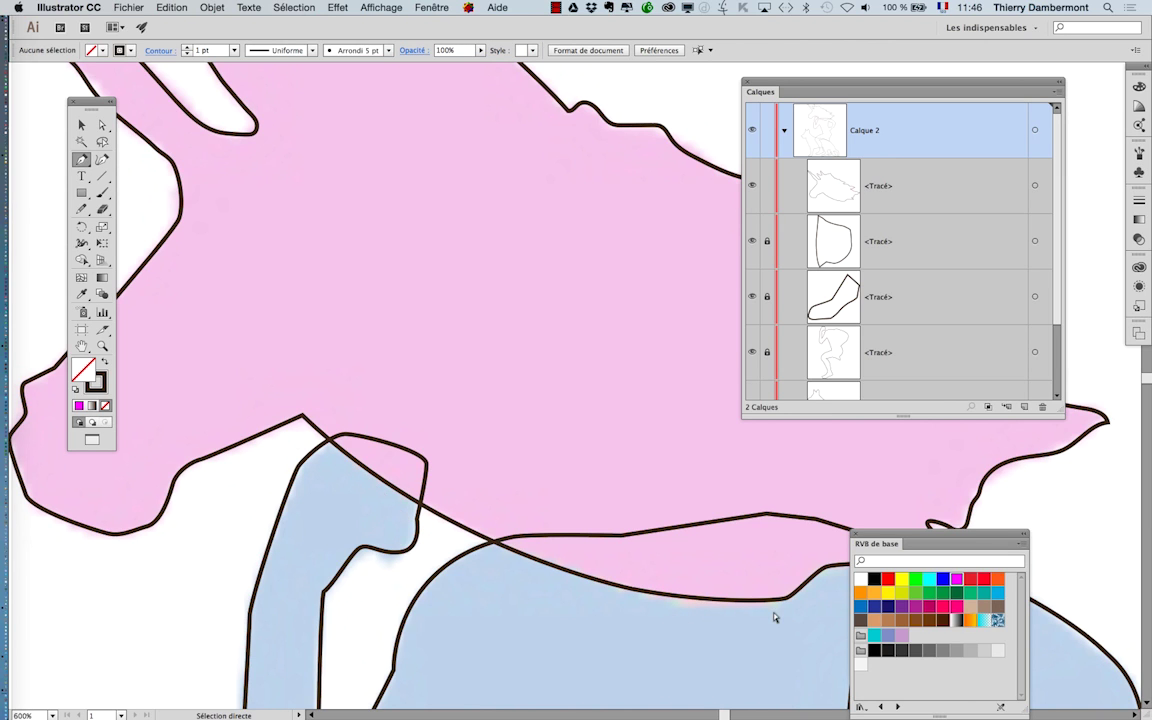
pyautogui.keyDown('super'); pyautogui.click(644, 599); pyautogui.keyUp('super')
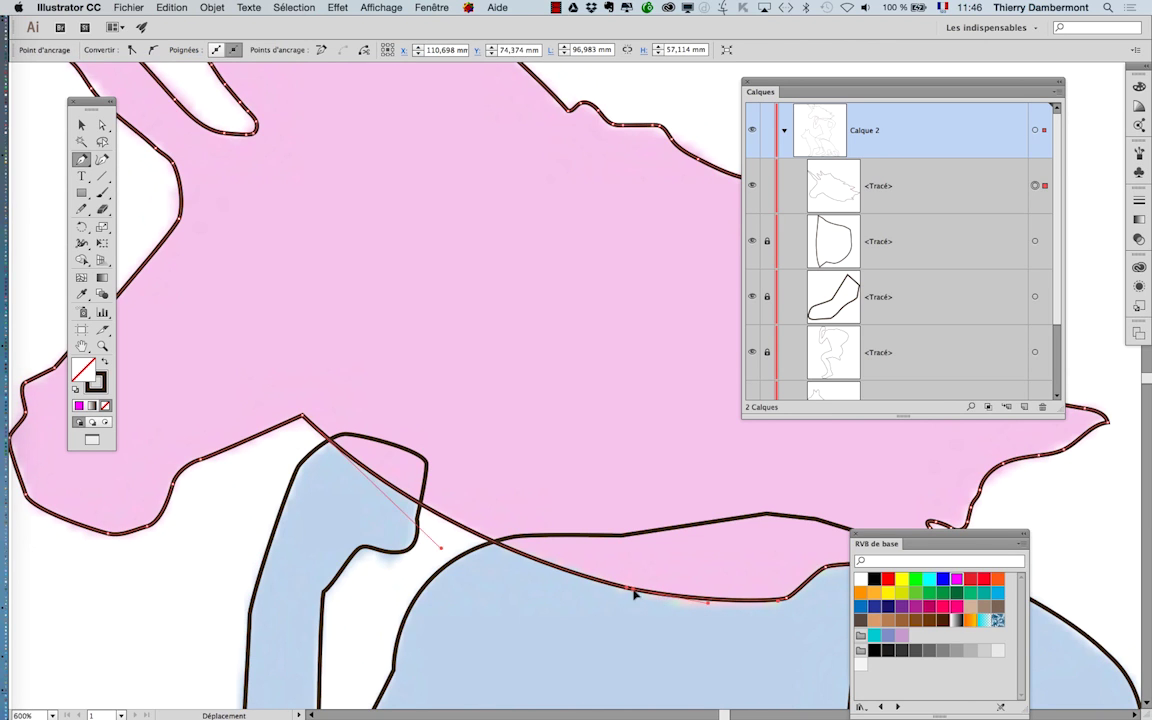
pyautogui.moveTo(643, 599); pyautogui.dragTo(646, 609)
pyautogui.keyDown('super'); pyautogui.click(738, 638); pyautogui.keyUp('super')
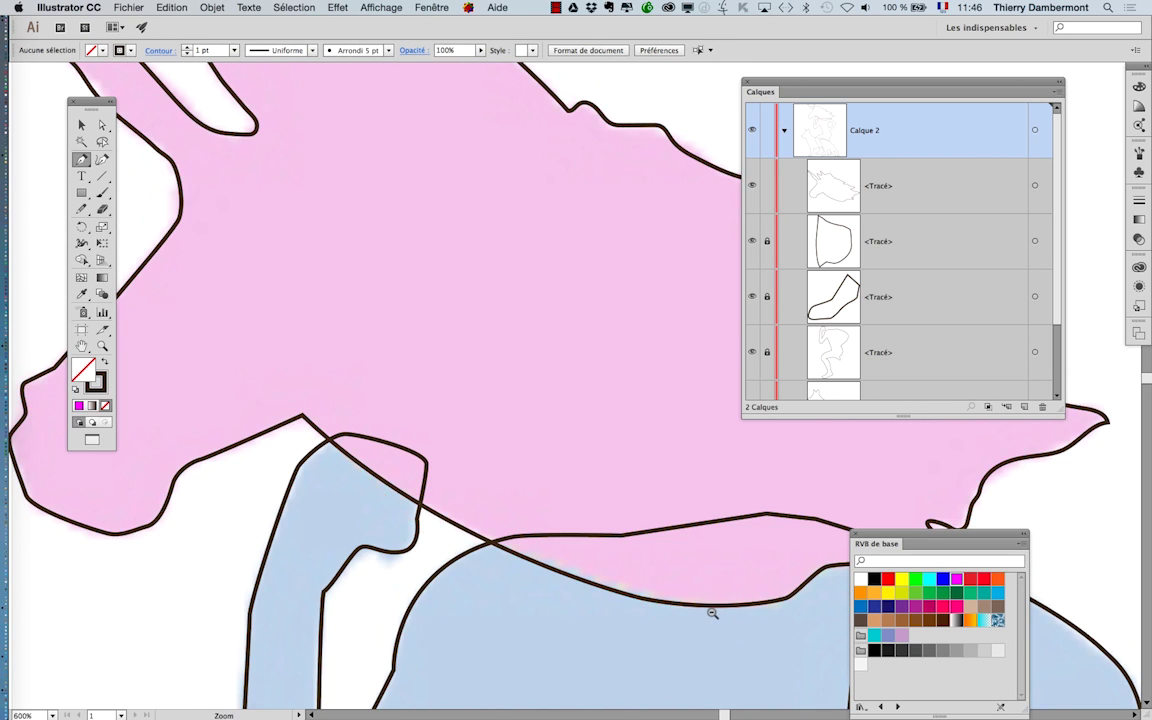
# Step: Examine the finished unicorn head outline together with the figure and the dog across the whole drawing
pyautogui.keyDown('alt'); pyautogui.keyDown('super'); pyautogui.click(712, 611); pyautogui.keyUp('super'); pyautogui.keyUp('alt')
pyautogui.keyDown('alt'); pyautogui.keyDown('super'); pyautogui.click(713, 603); pyautogui.keyUp('super'); pyautogui.keyUp('alt')
pyautogui.scroll(5, 712, 596)
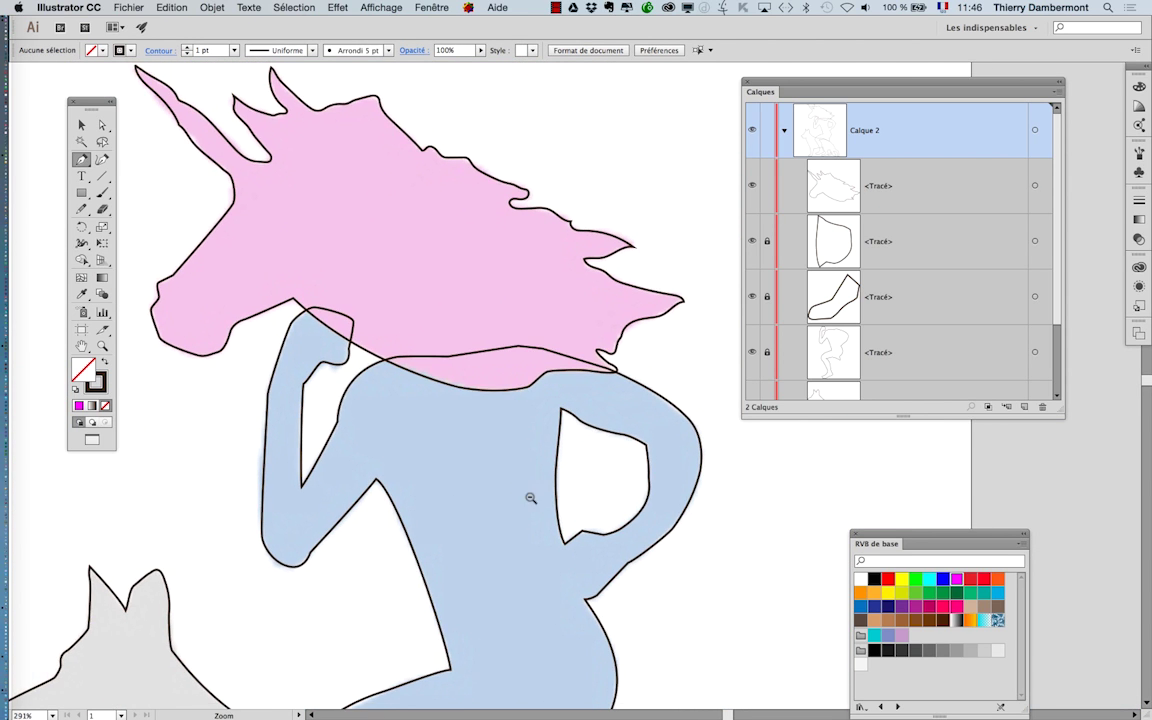
pyautogui.keyDown('alt'); pyautogui.keyDown('super'); pyautogui.click(532, 498); pyautogui.keyUp('super'); pyautogui.keyUp('alt')
pyautogui.keyDown('alt'); pyautogui.keyDown('super'); pyautogui.click(574, 314); pyautogui.keyUp('super'); pyautogui.keyUp('alt')
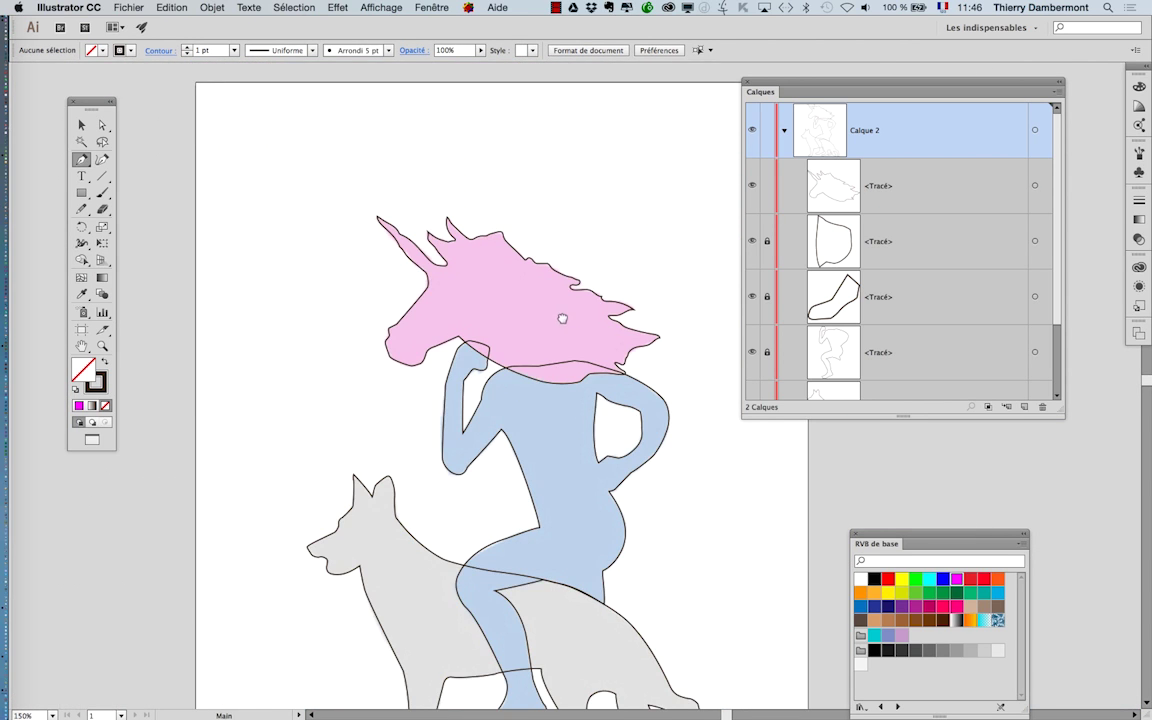
pyautogui.moveTo(563, 318); pyautogui.dragTo(526, 214)
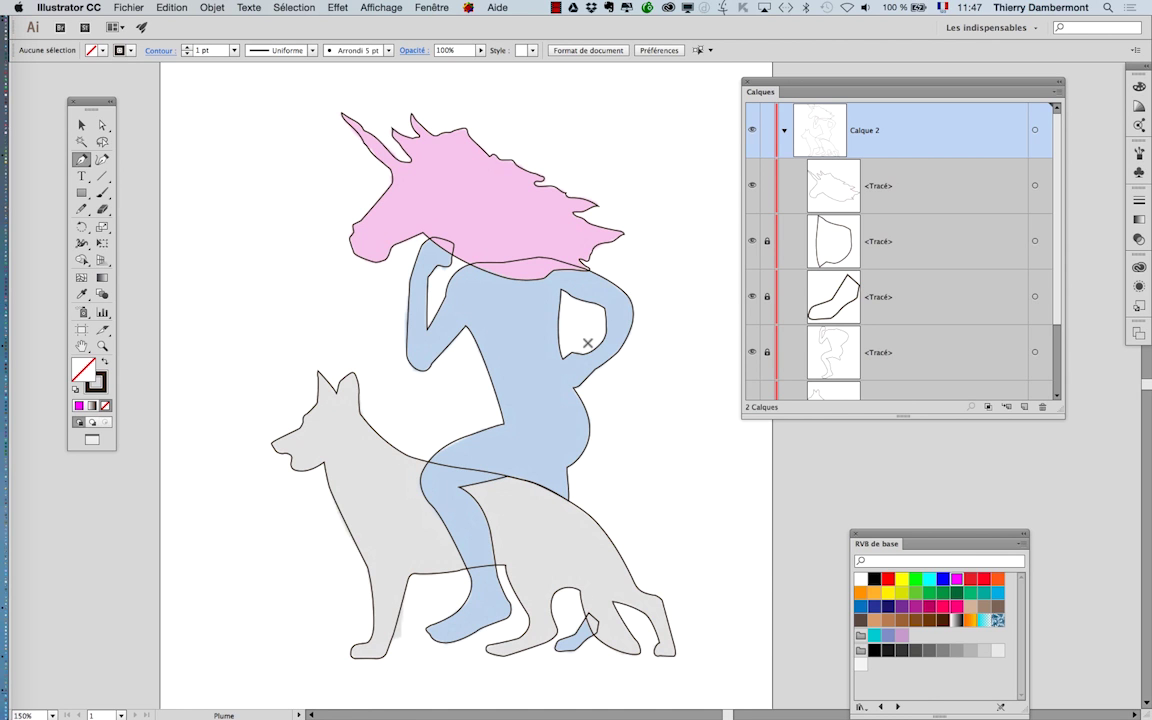
# Step: Save the drawing as a new version named "dessin de logo - 04.ai" in Adobe Illustrator format, accepting the save options
pyautogui.click(126, 7)
pyautogui.click(222, 126)
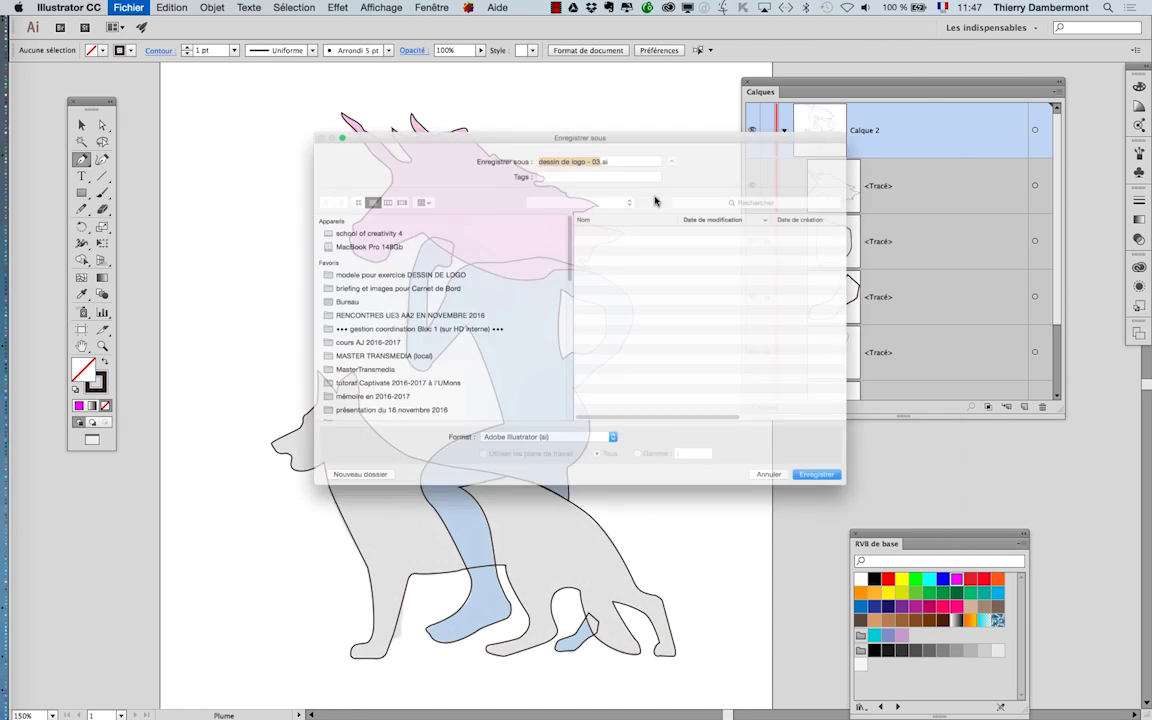
pyautogui.click(607, 115)
pyautogui.press('BackSpace')
pyautogui.write('4')
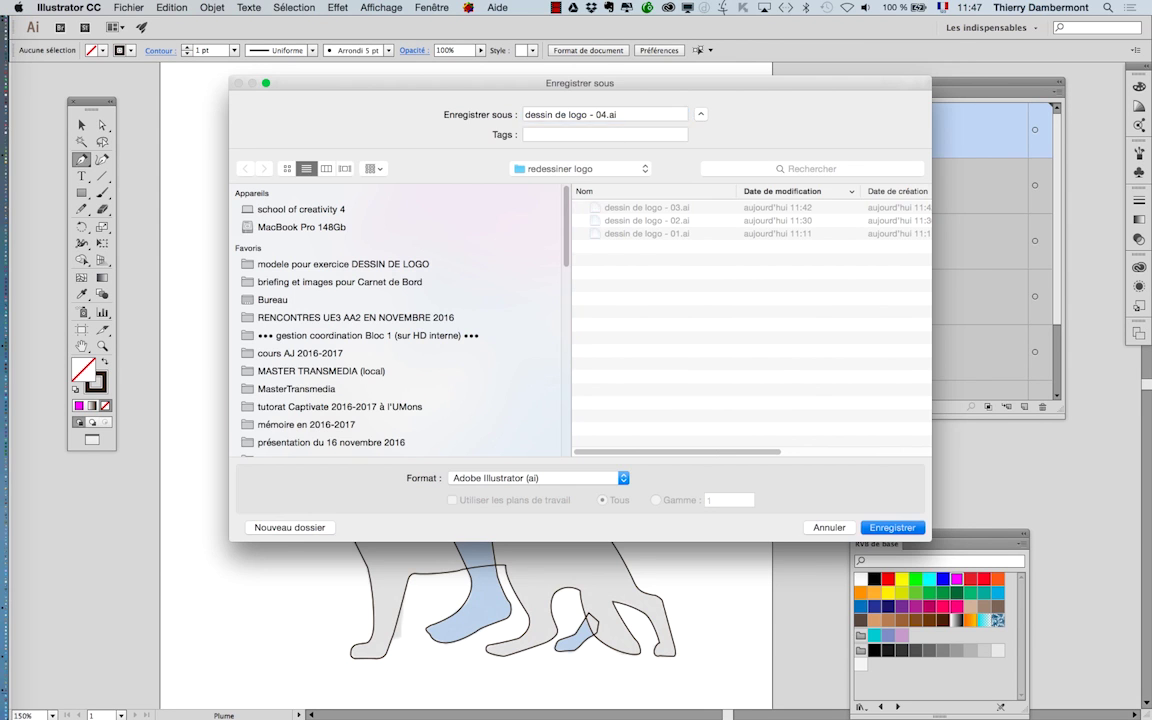
pyautogui.press('Return')
pyautogui.click(600, 526)
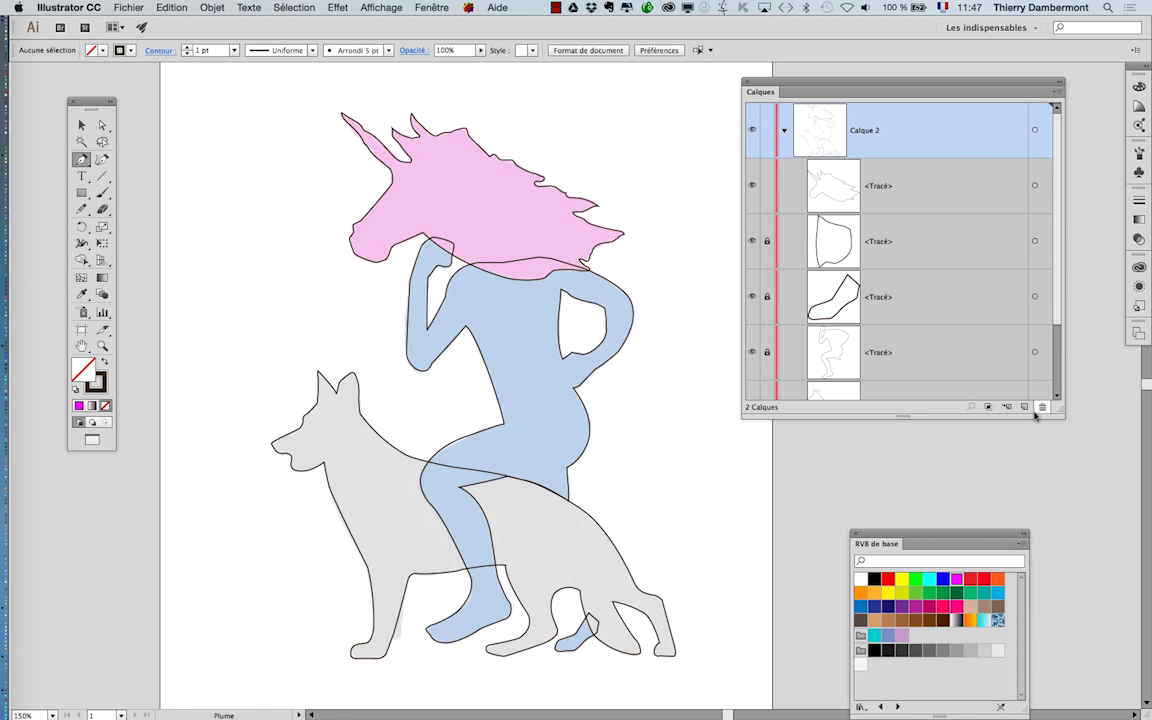
# Step: Enlarge the Calques list to show all traced paths and both layers, and bring the RVB de base swatches in front
pyautogui.moveTo(1060, 413); pyautogui.dragTo(1086, 600)
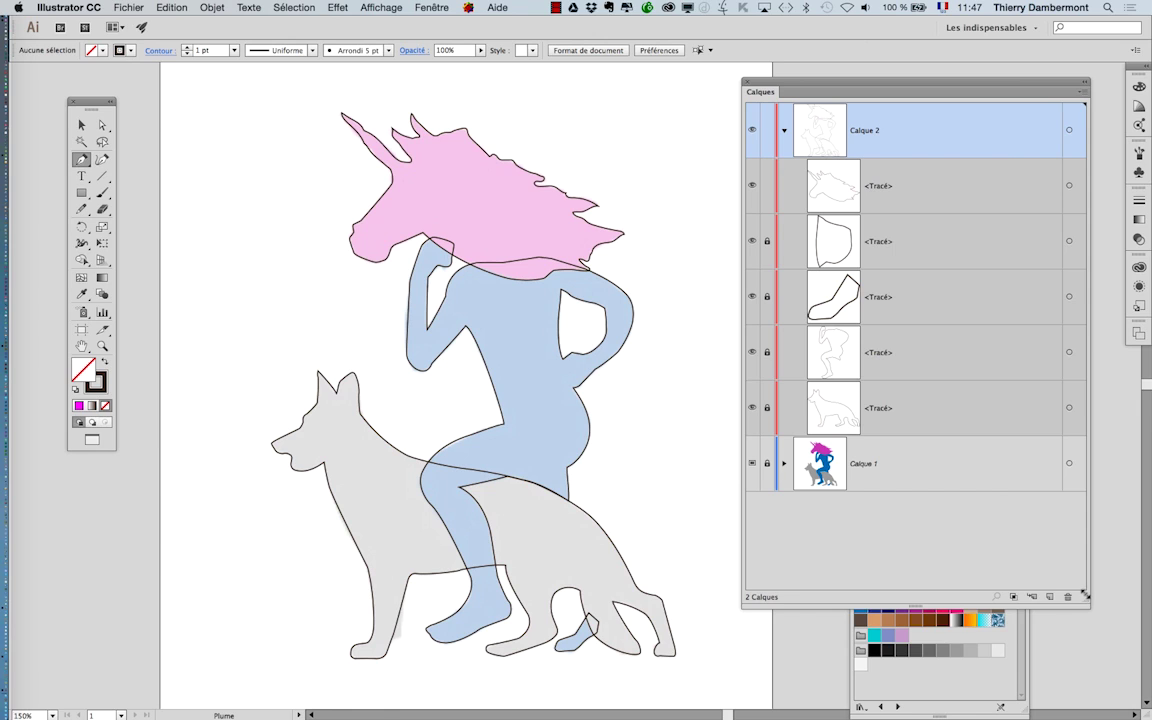
pyautogui.click(944, 678)
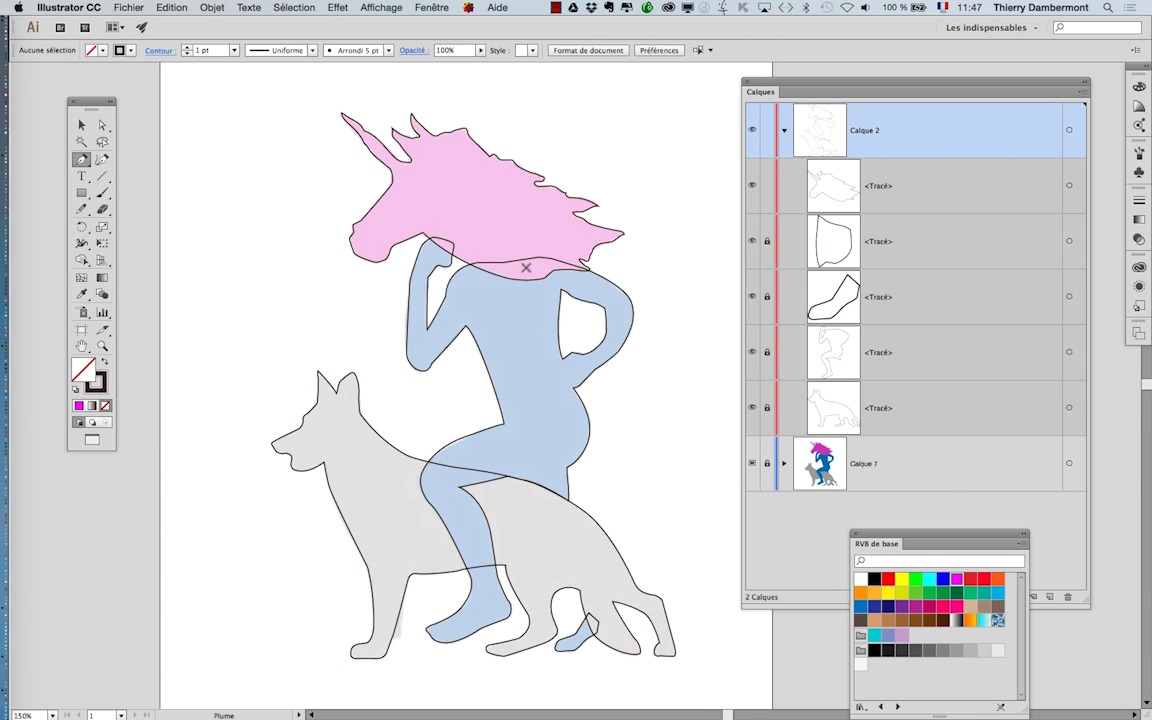
# Step: Switch to Finder and open the folder "modele pour exercice DESSIN DE LOGO" in a new window
pyautogui.press('super+Tab')
pyautogui.press('super+Tab')
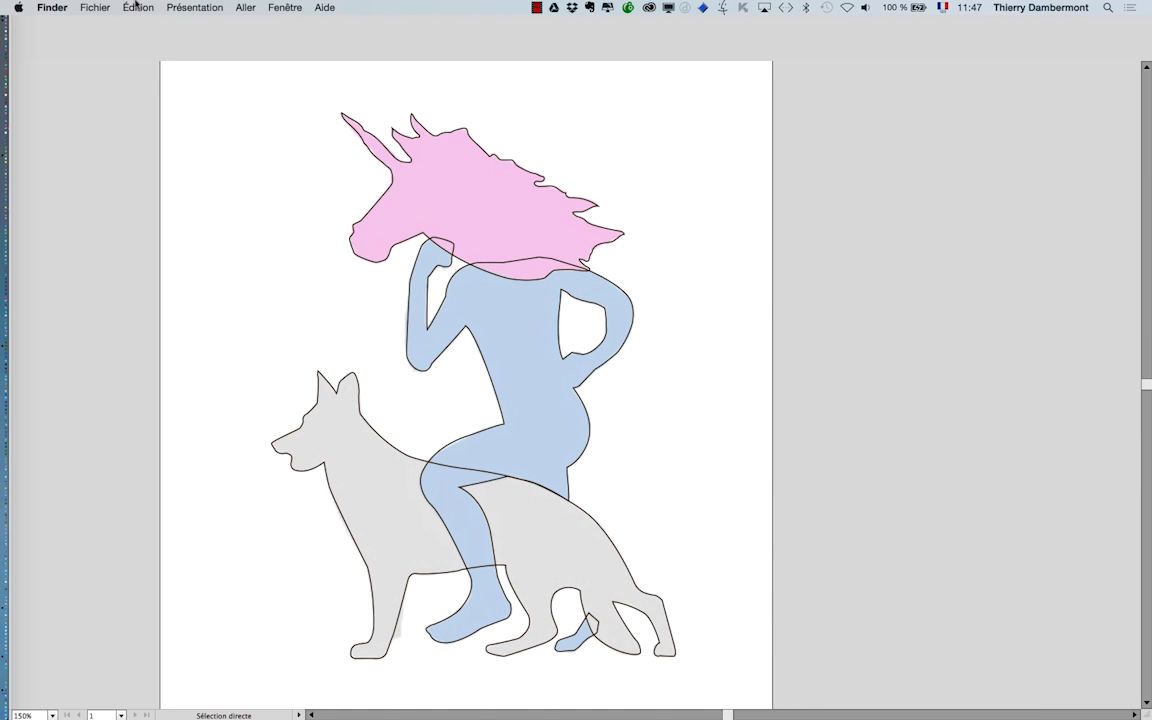
pyautogui.click(95, 7)
pyautogui.click(115, 36)
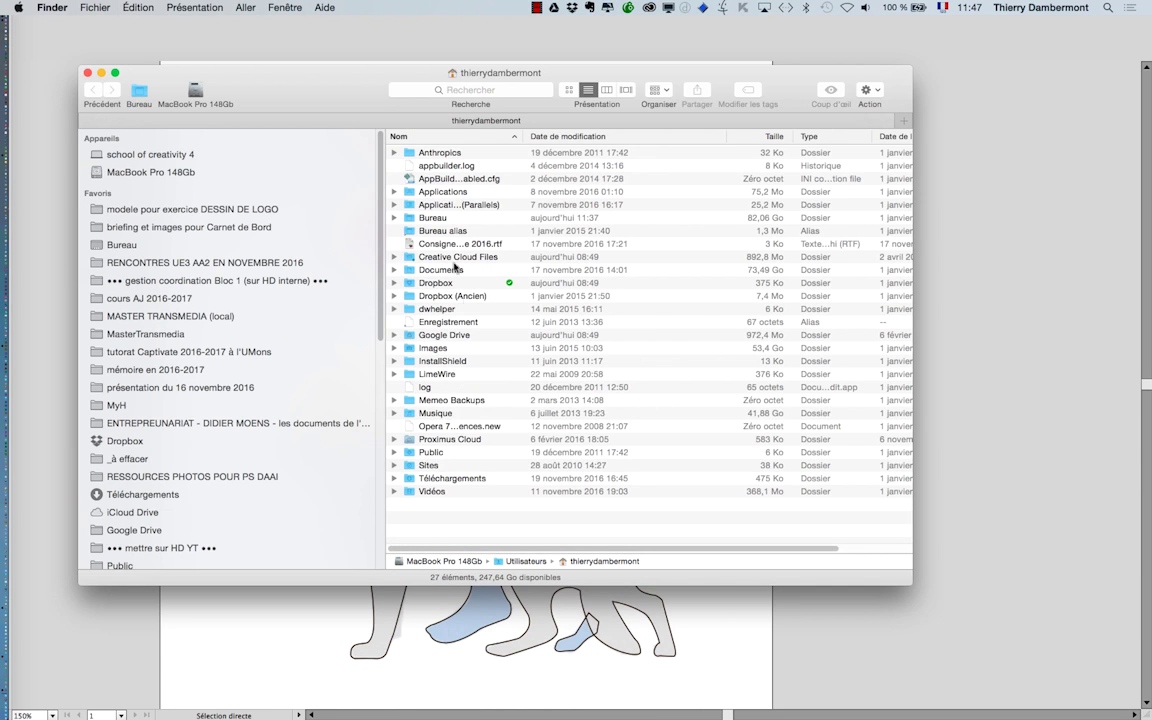
pyautogui.click(125, 245)
pyautogui.click(158, 210)
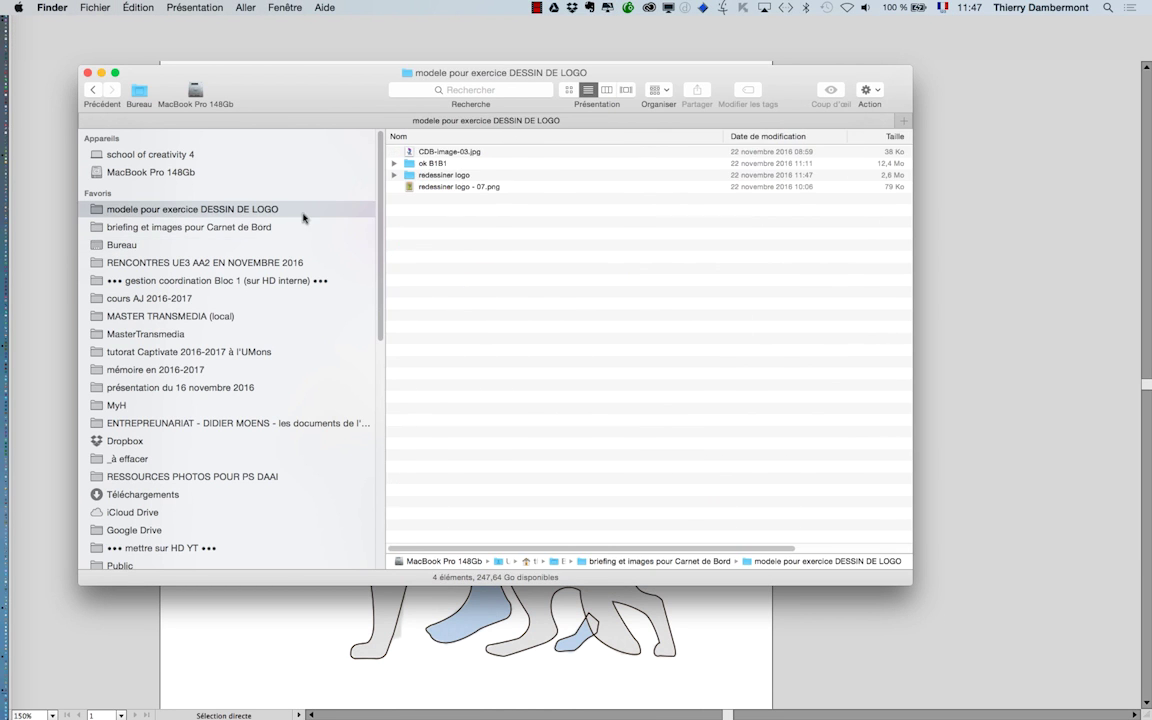
# Step: Examine the coloured model "redessiner logo - 07.png" in an enlarged Aperçu window, and close both the image and the Finder folder window
pyautogui.doubleClick(459, 186)
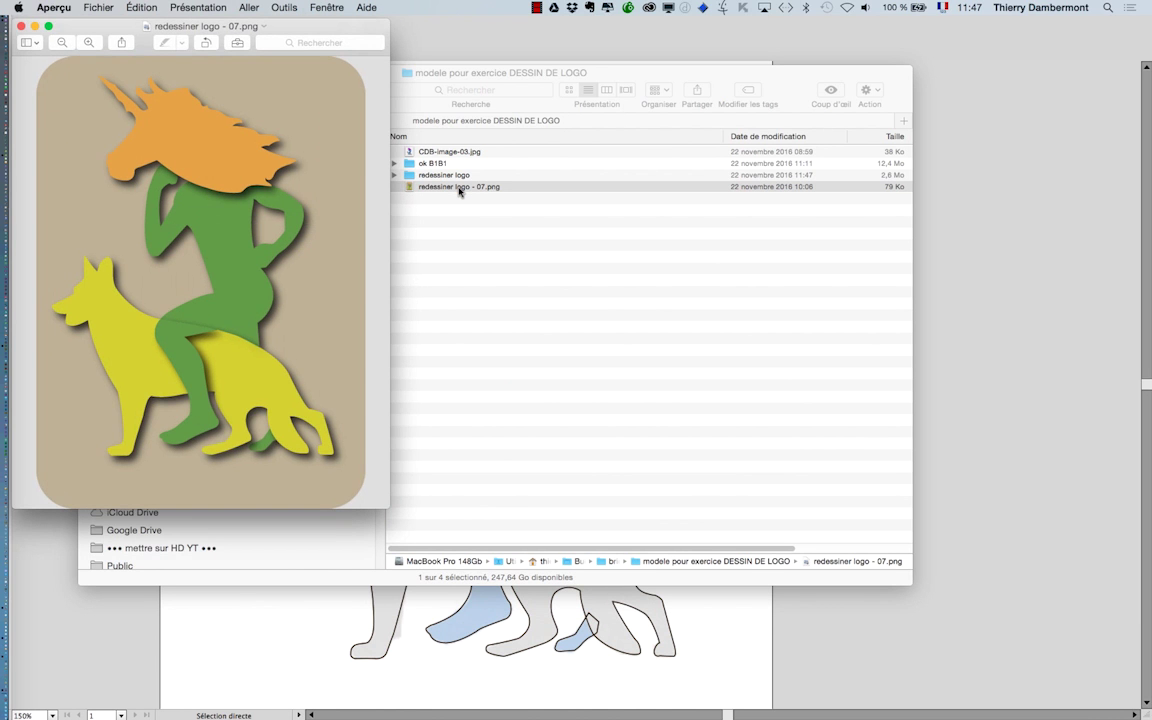
pyautogui.moveTo(386, 501); pyautogui.dragTo(916, 690)
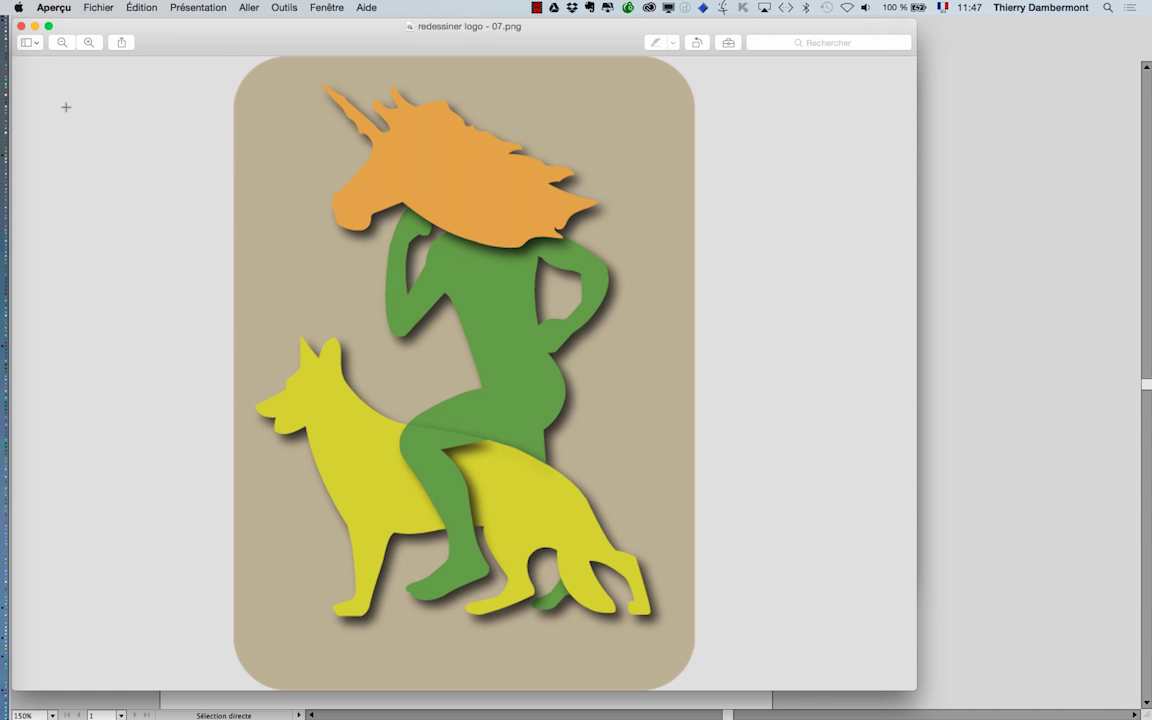
pyautogui.click(21, 27)
pyautogui.click(478, 300)
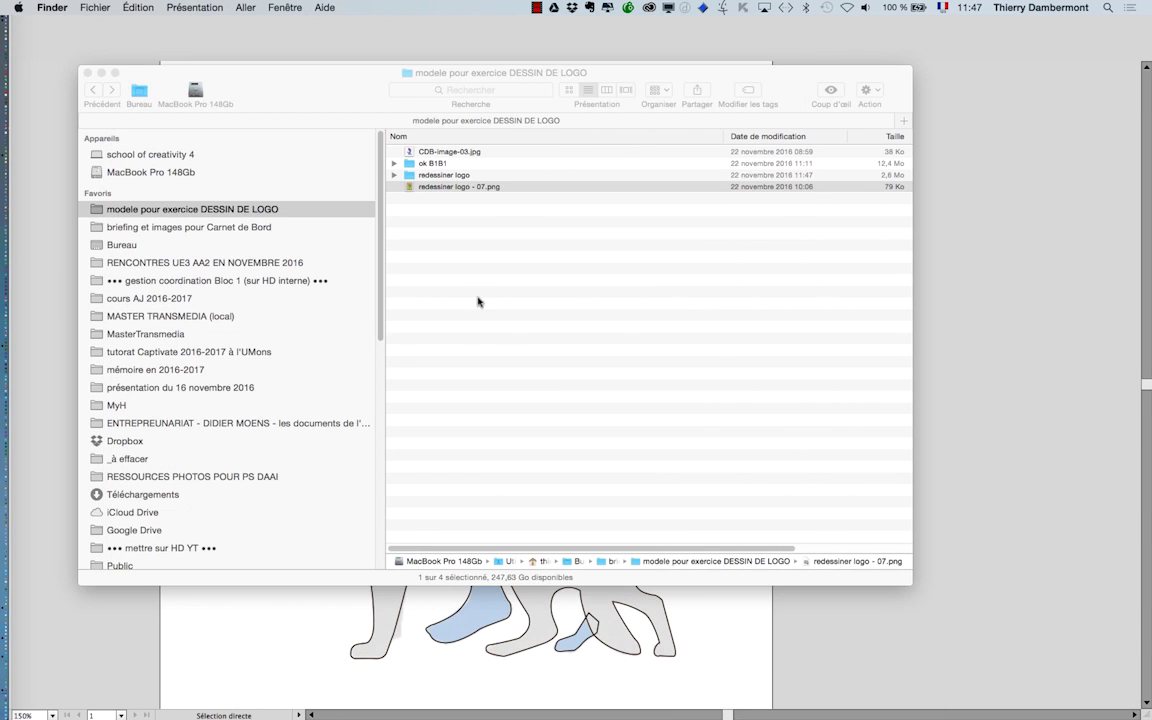
pyautogui.click(82, 71)
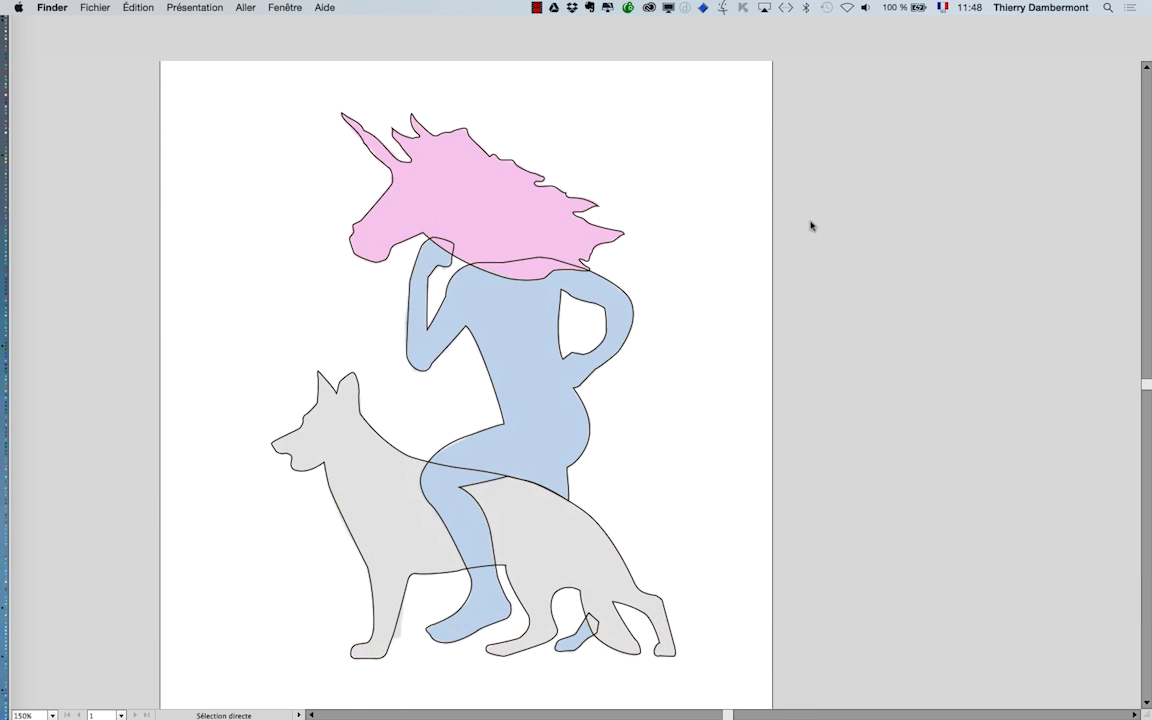
# Step: Switch back to Illustrator and examine the traced unicorn head, figure and dog across the artboard
pyautogui.scroll(-1, 814, 294)
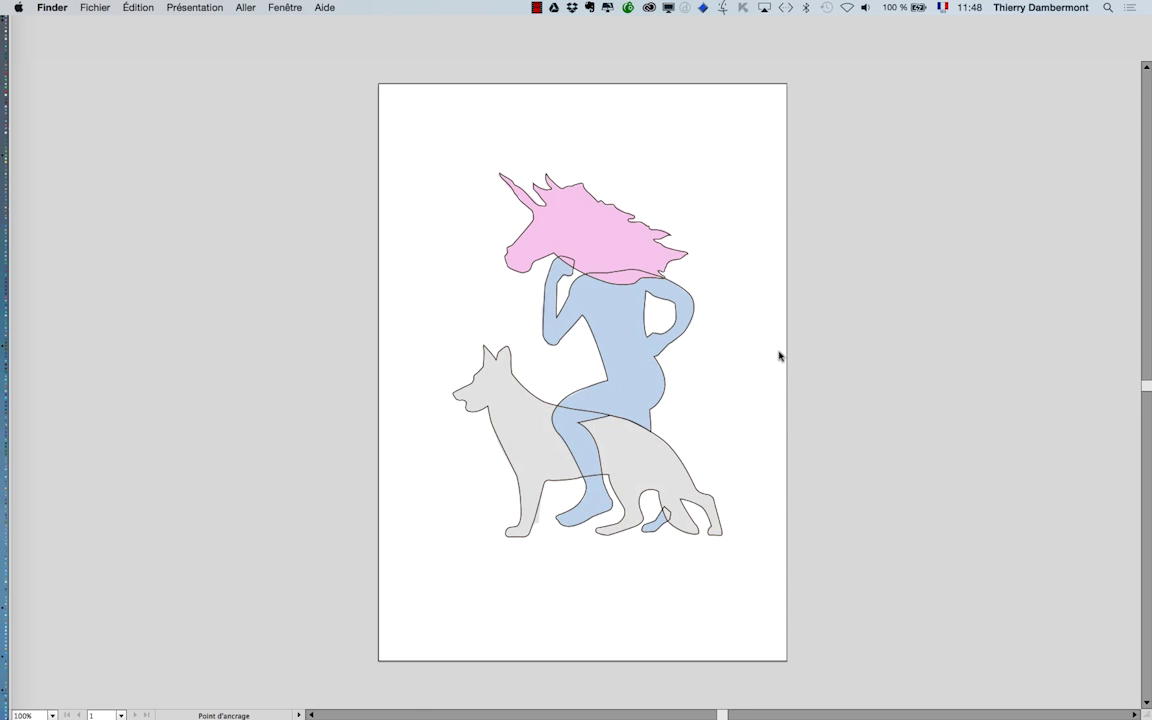
pyautogui.scroll(-1, 780, 356)
pyautogui.scroll(1, 778, 357)
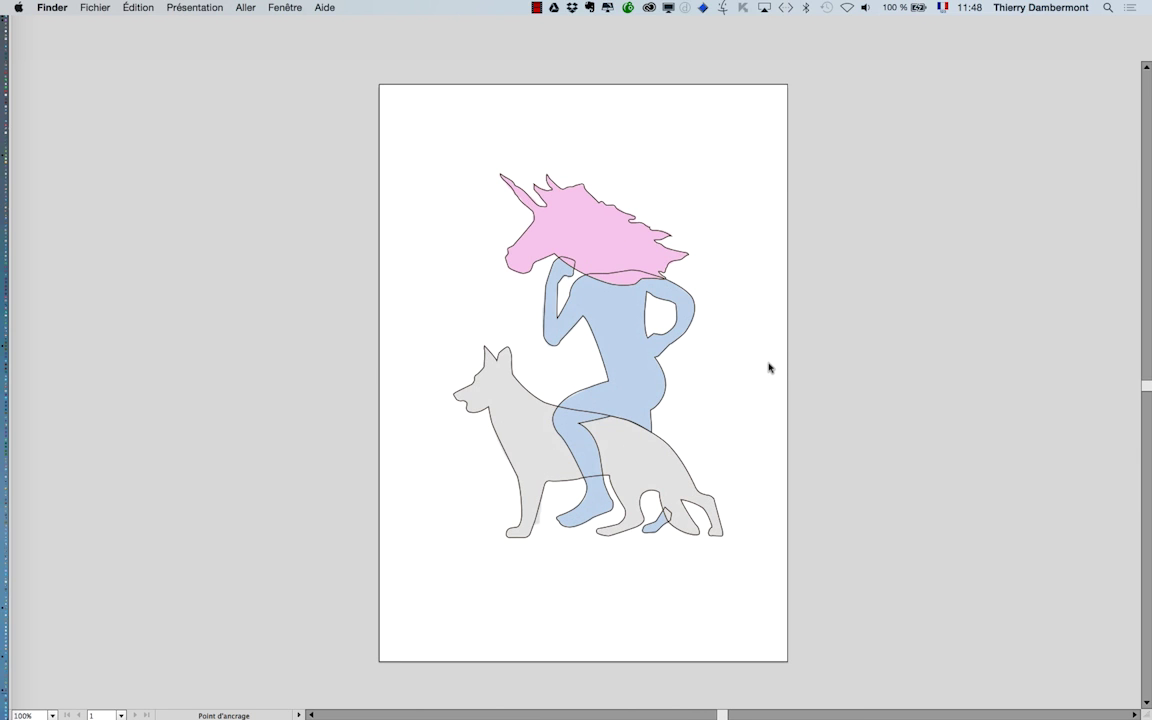
pyautogui.scroll(3, 769, 368)
pyautogui.scroll(-1, 630, 429)
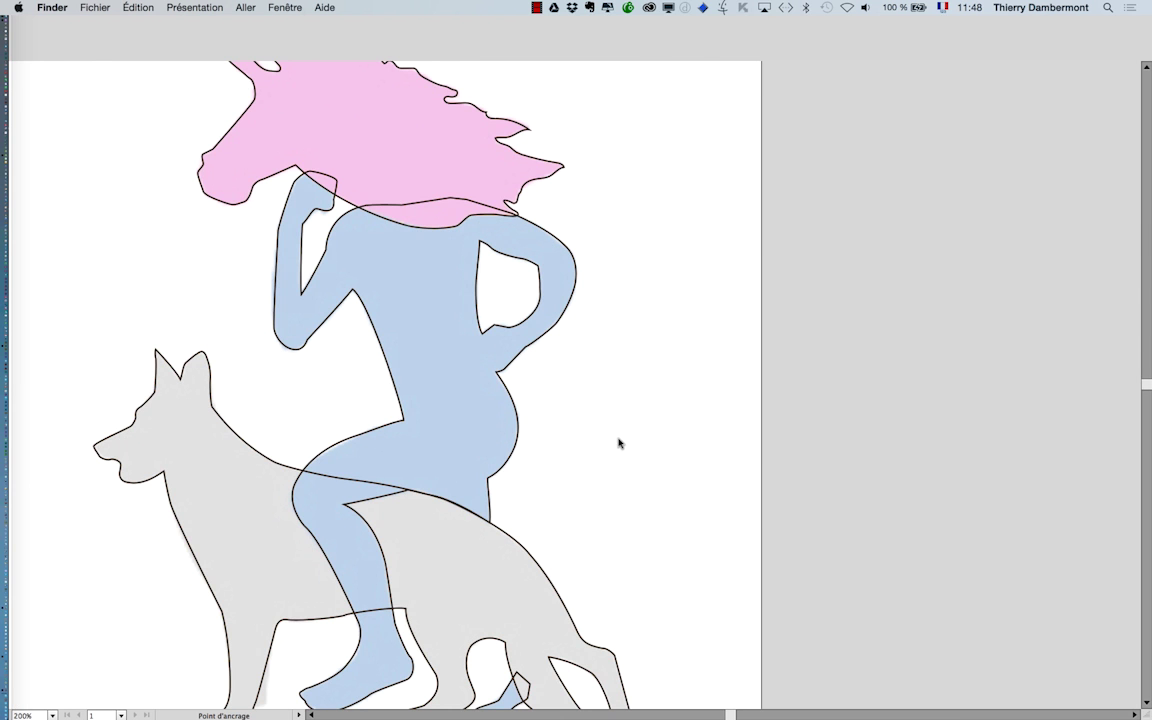
pyautogui.click(602, 436)
pyautogui.moveTo(623, 411); pyautogui.dragTo(642, 370)
pyautogui.scroll(-1, 642, 373)
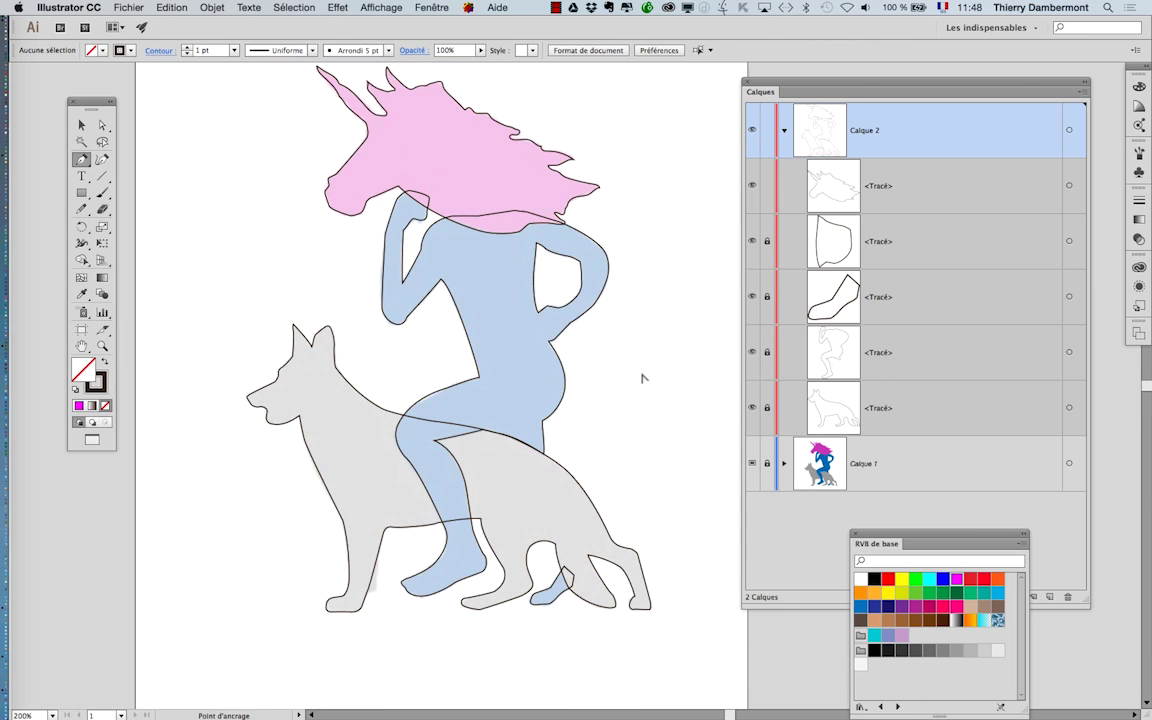